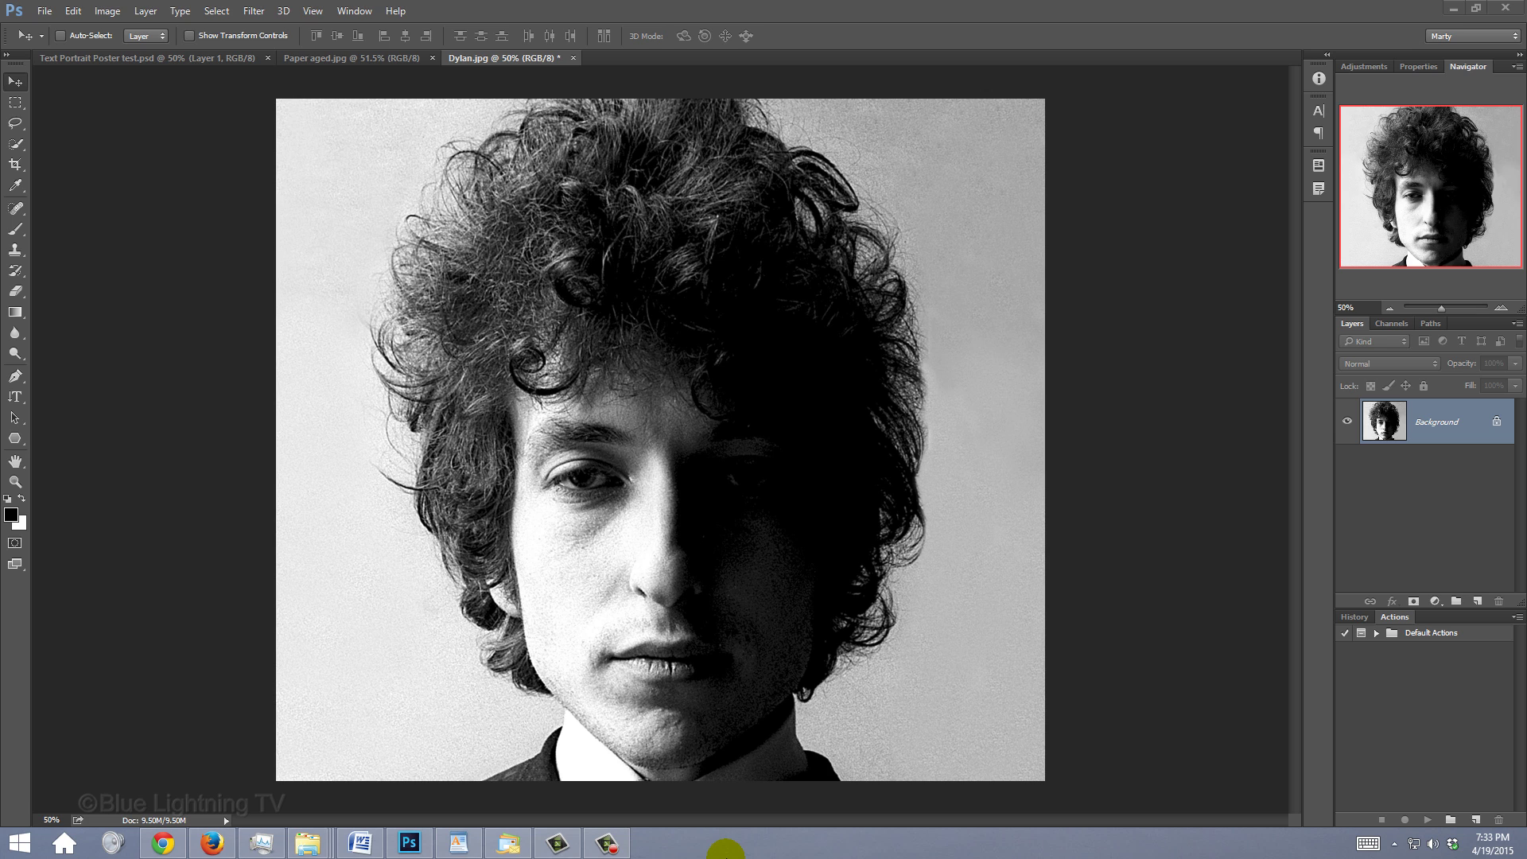
# Desaturate the Dylan photo, then apply Auto Tone to balance its contrast.
pyautogui.hotkey('ctrl', 'shift', 'u')
pyautogui.hotkey('ctrl', 'shift', 'l')
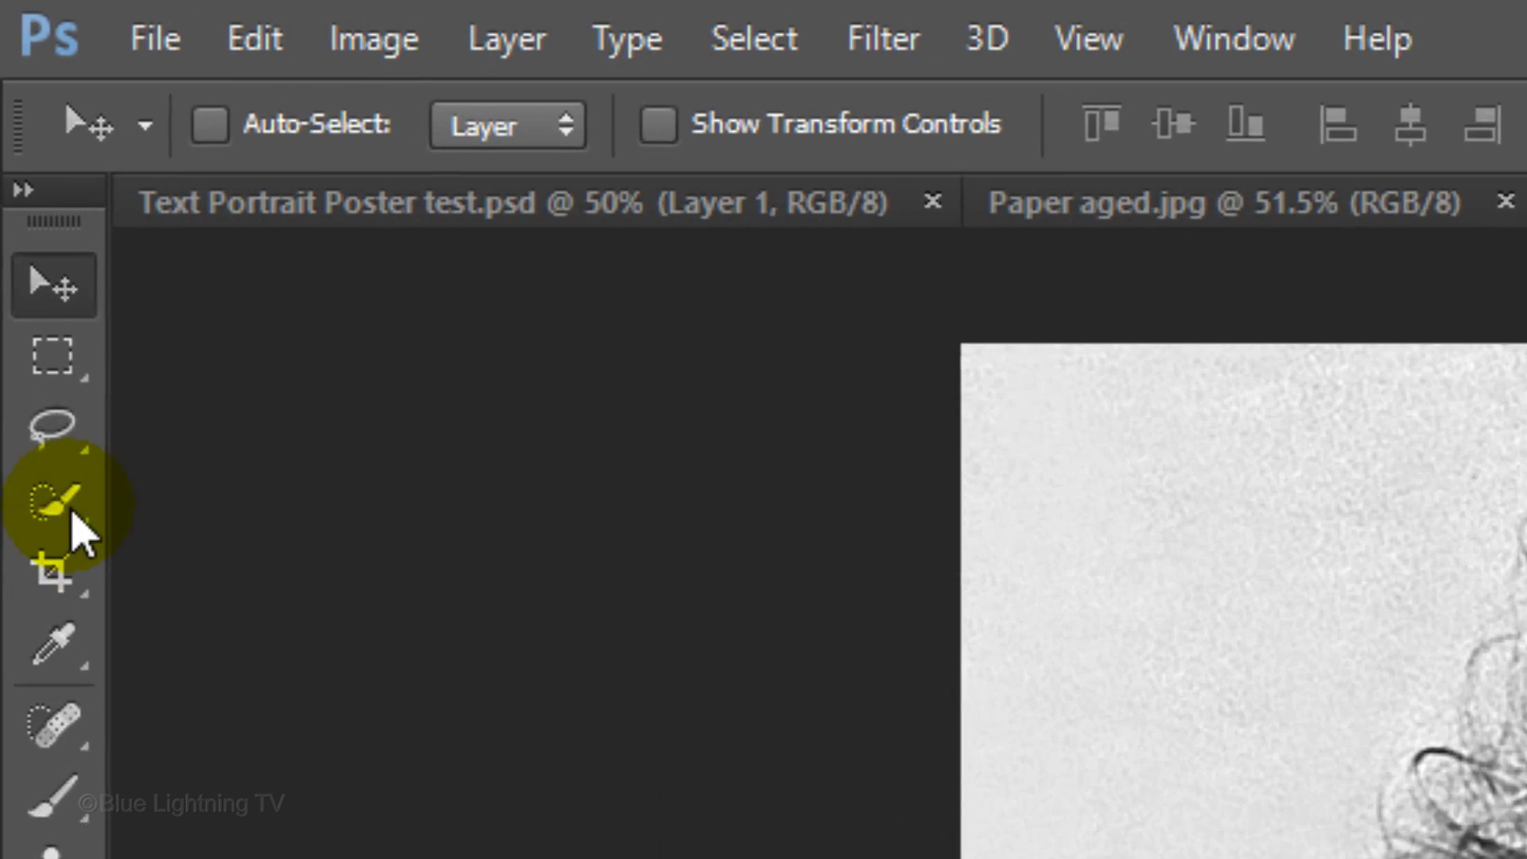
# Paint a Quick Selection over Dylan's hair, face and shoulders.
pyautogui.click(16, 144)
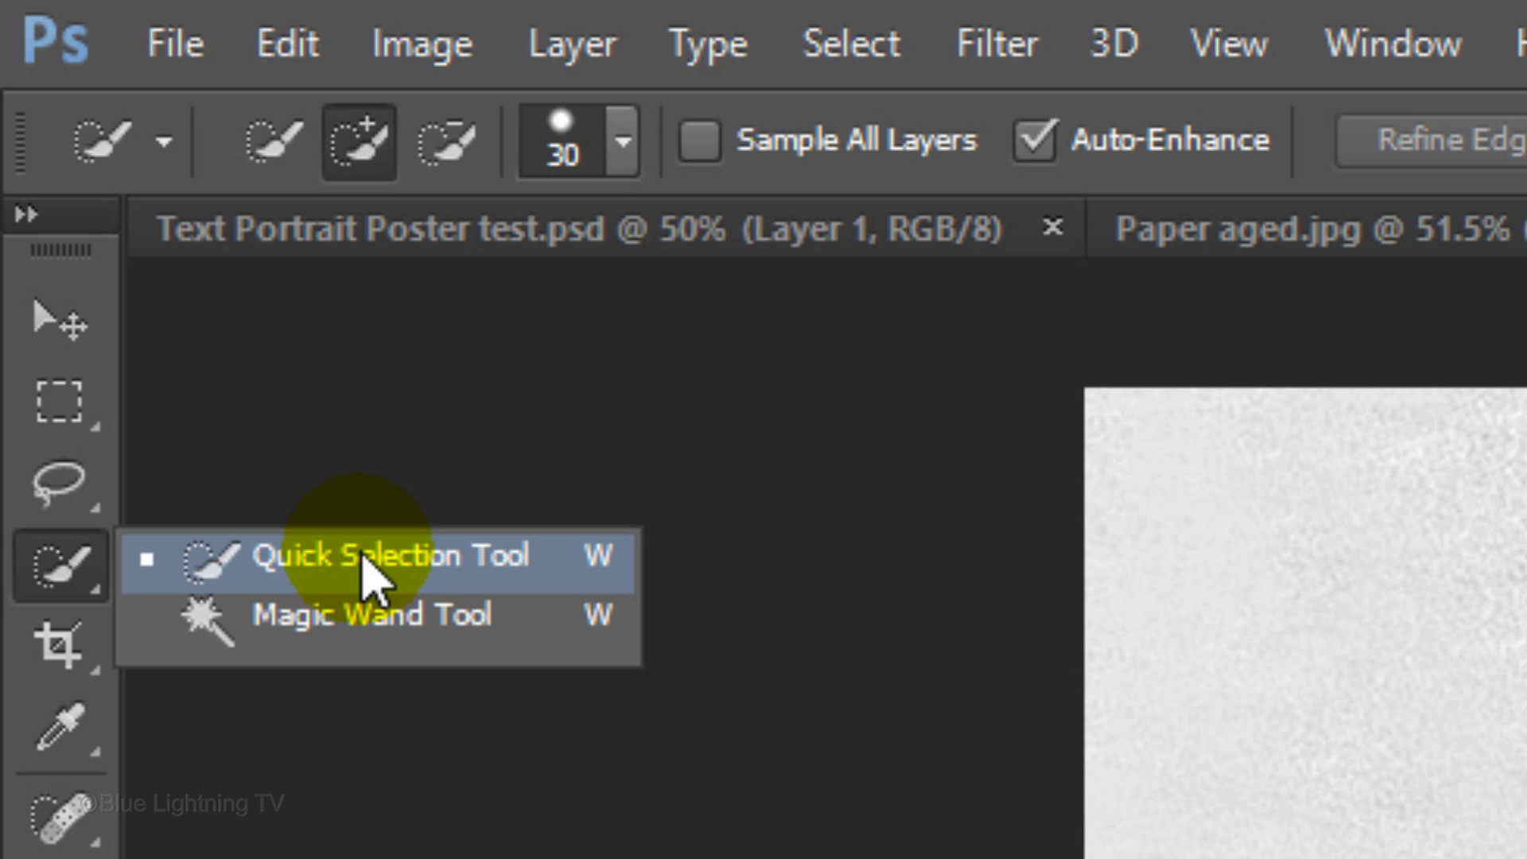
pyautogui.click(366, 562)
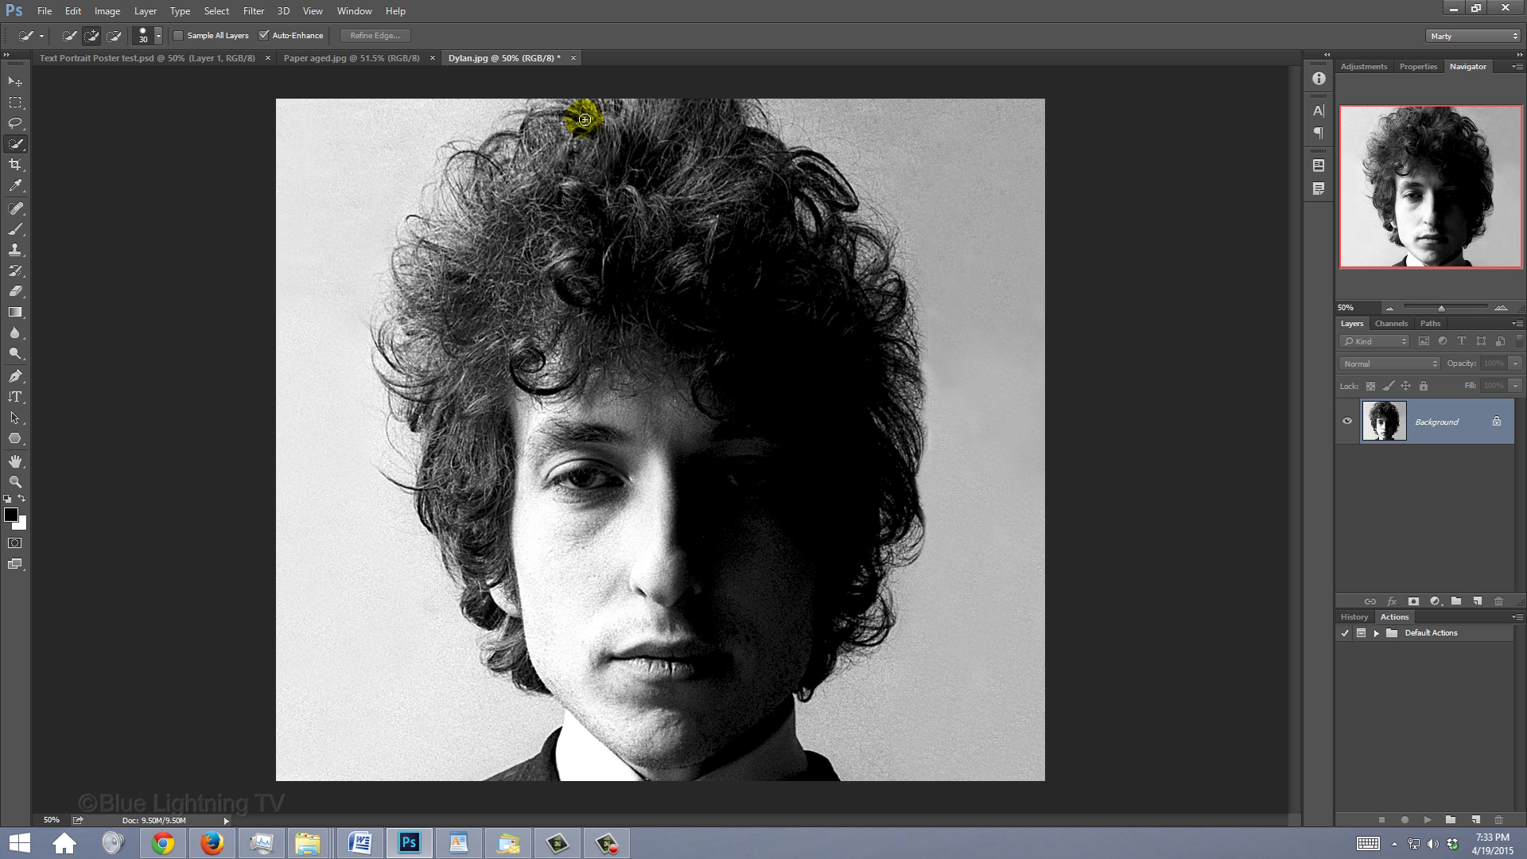
pyautogui.moveTo(583, 119)
pyautogui.mouseDown()
pyautogui.moveTo(852, 239)
pyautogui.moveTo(494, 194)
pyautogui.moveTo(437, 298)
pyautogui.moveTo(853, 357)
pyautogui.moveTo(506, 794)
pyautogui.mouseUp()
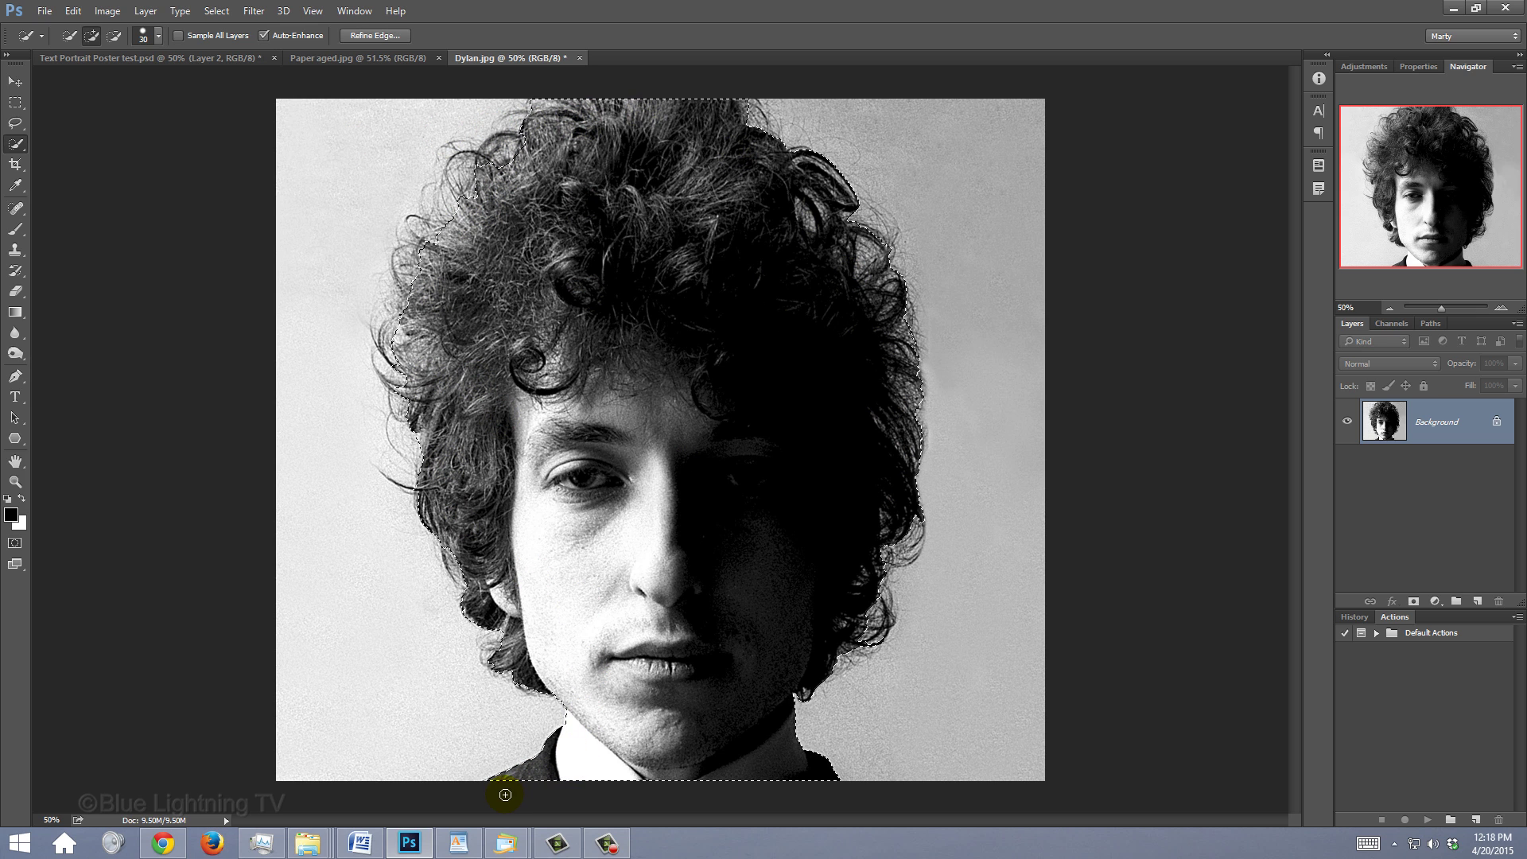
pyautogui.press('alt')
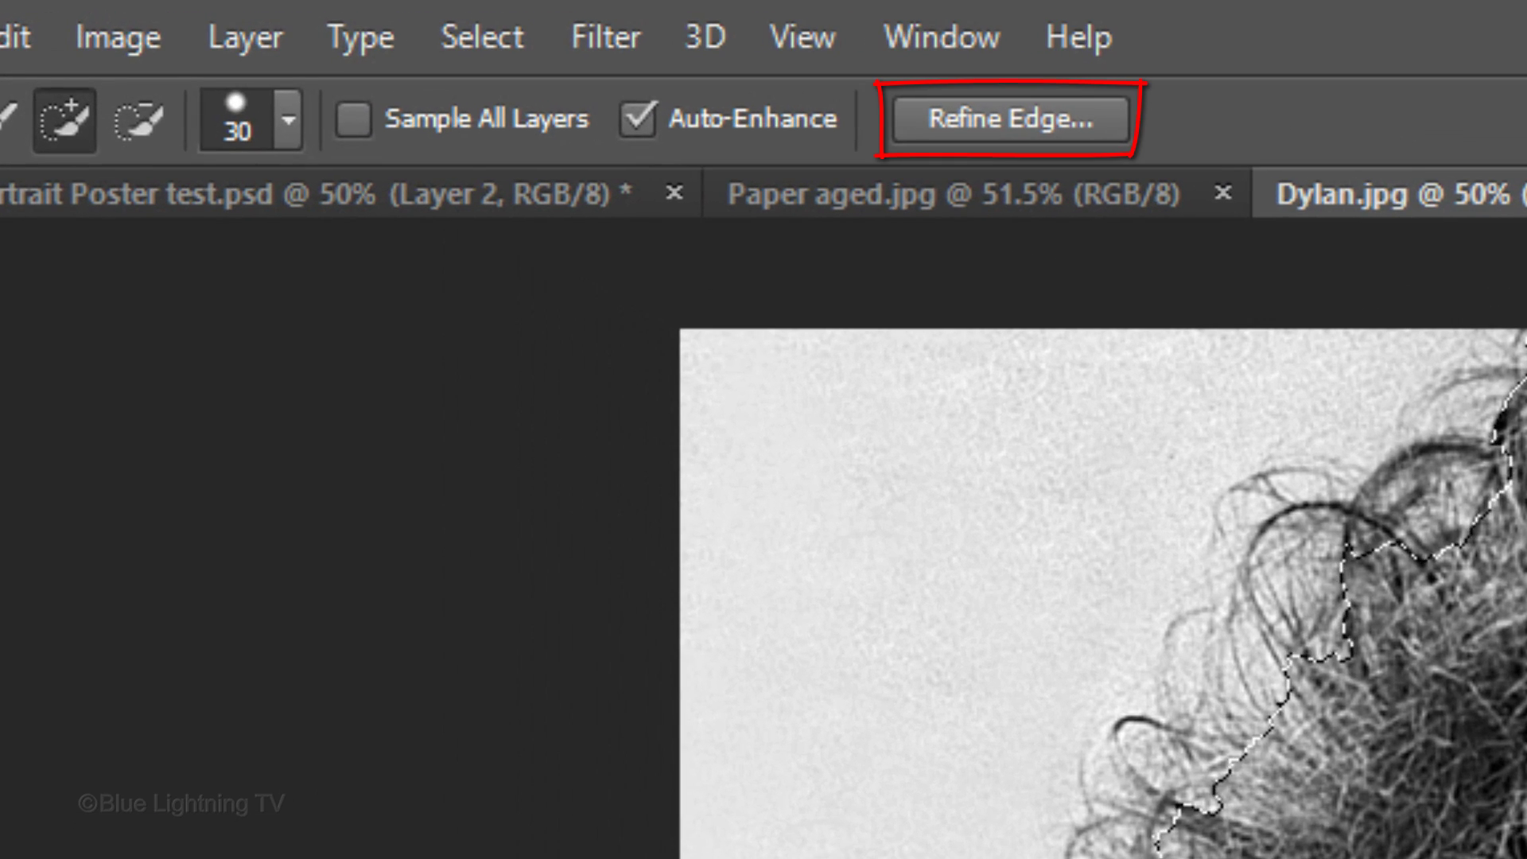
# Open Refine Edge with Smart Radius enabled and a 146 refine brush.
pyautogui.click(484, 42)
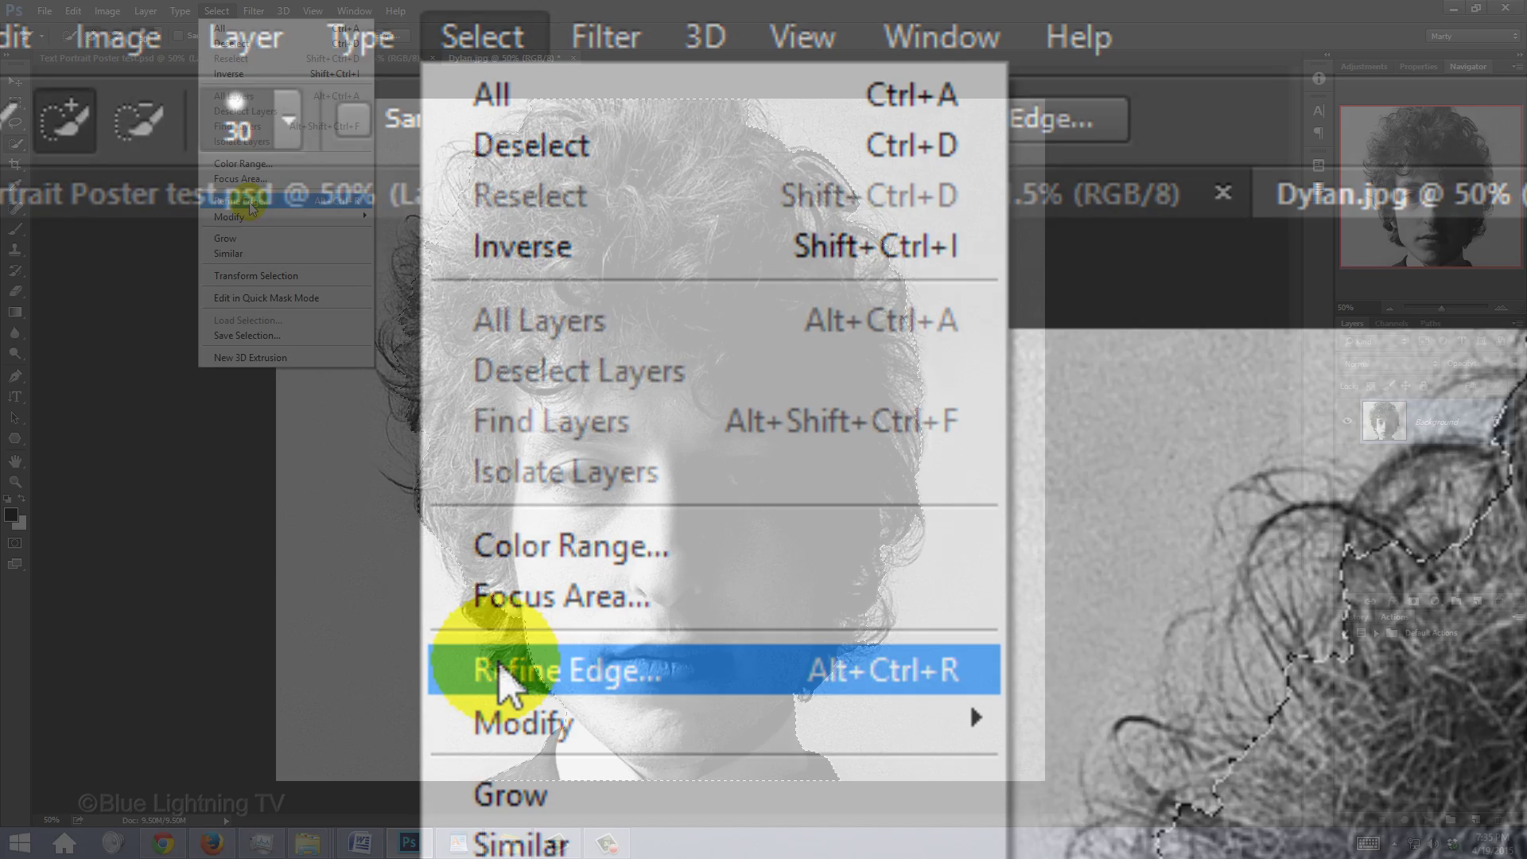
pyautogui.click(511, 686)
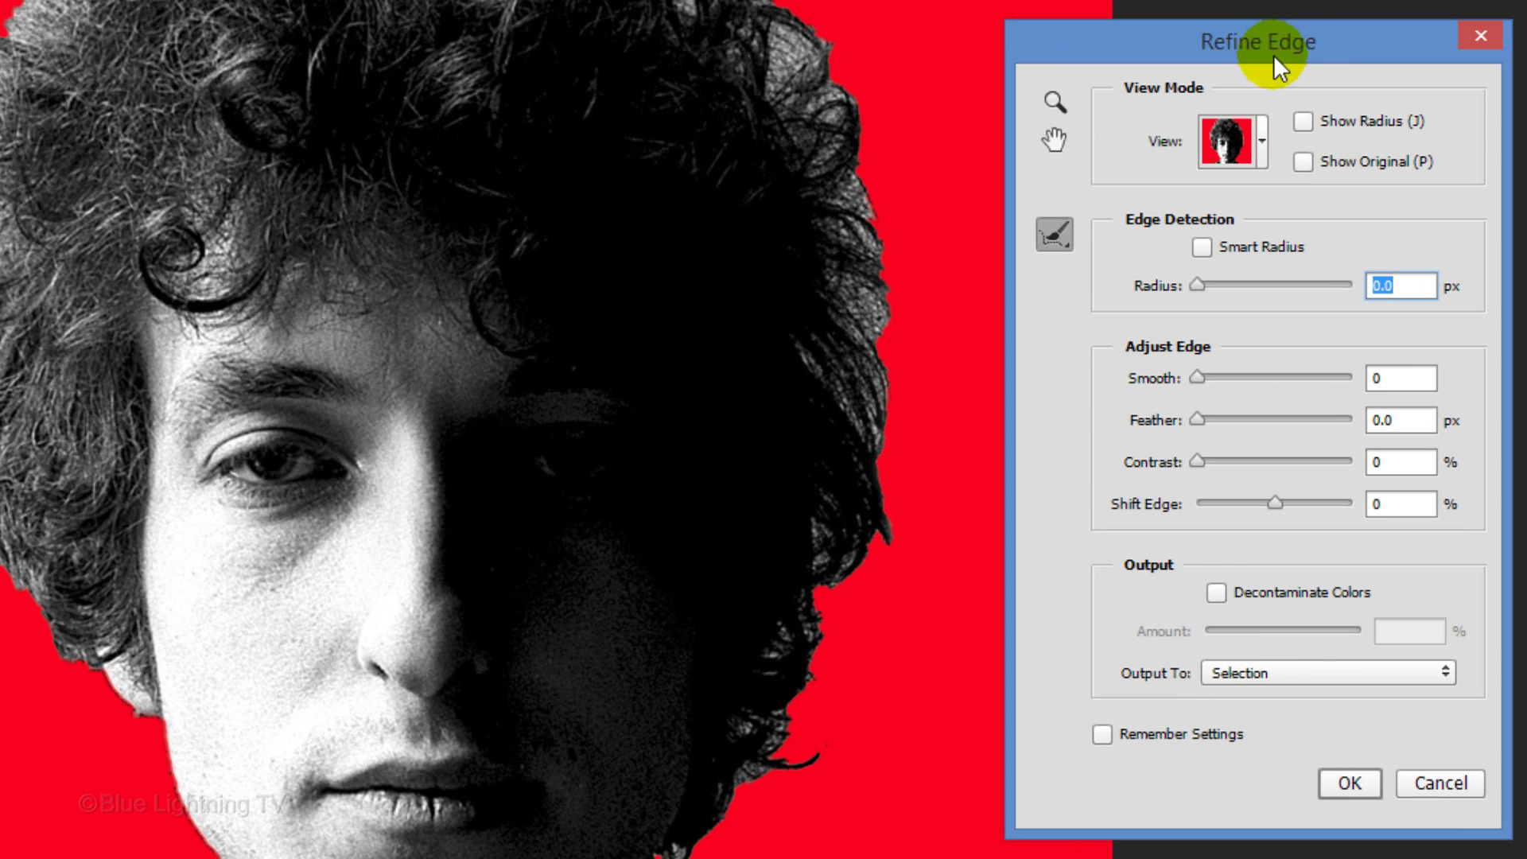
pyautogui.click(1202, 248)
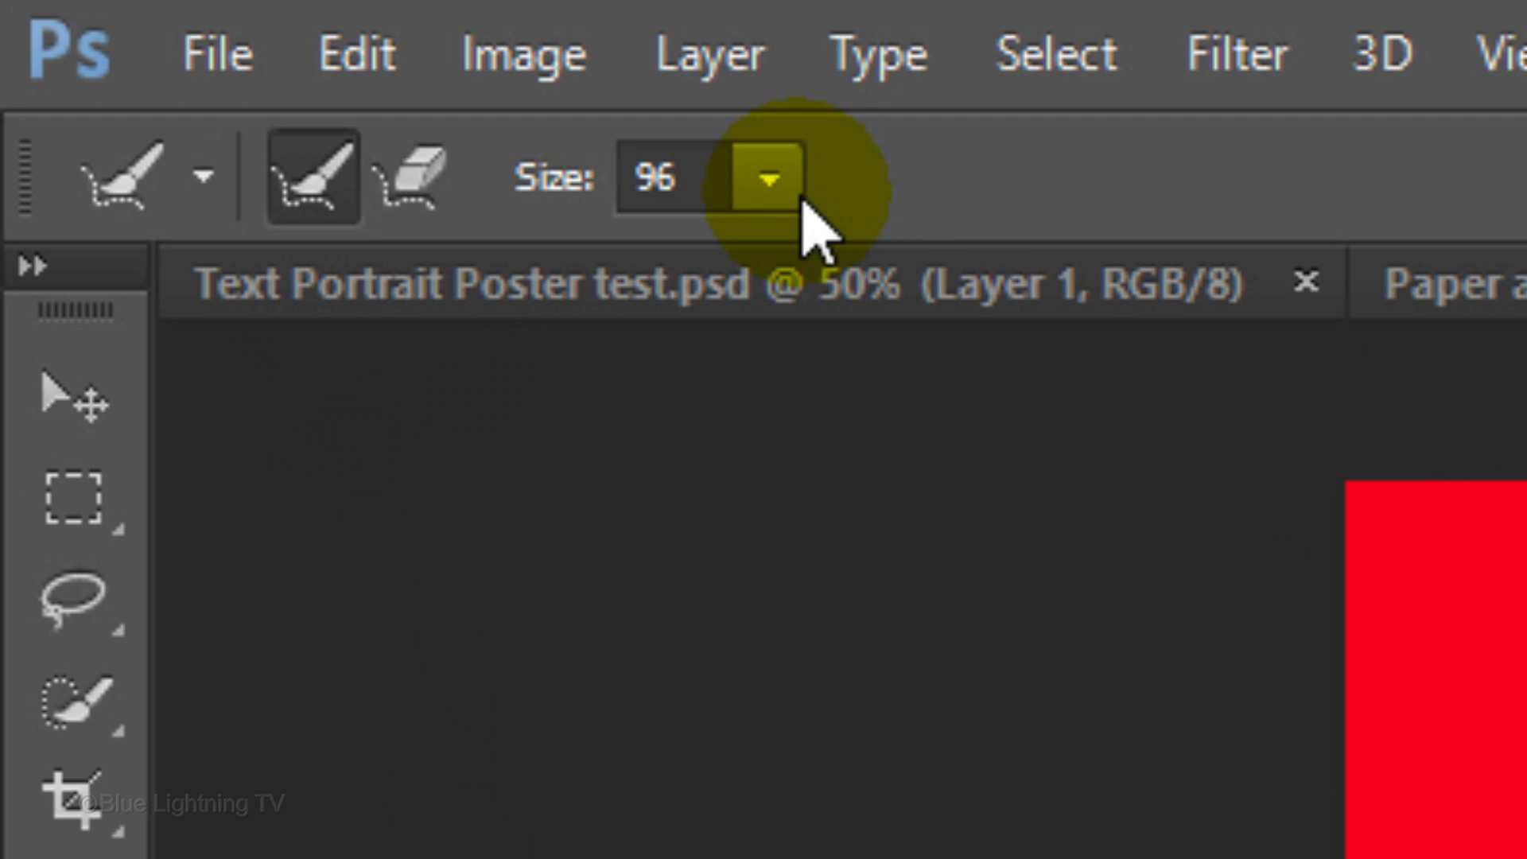
pyautogui.click(770, 182)
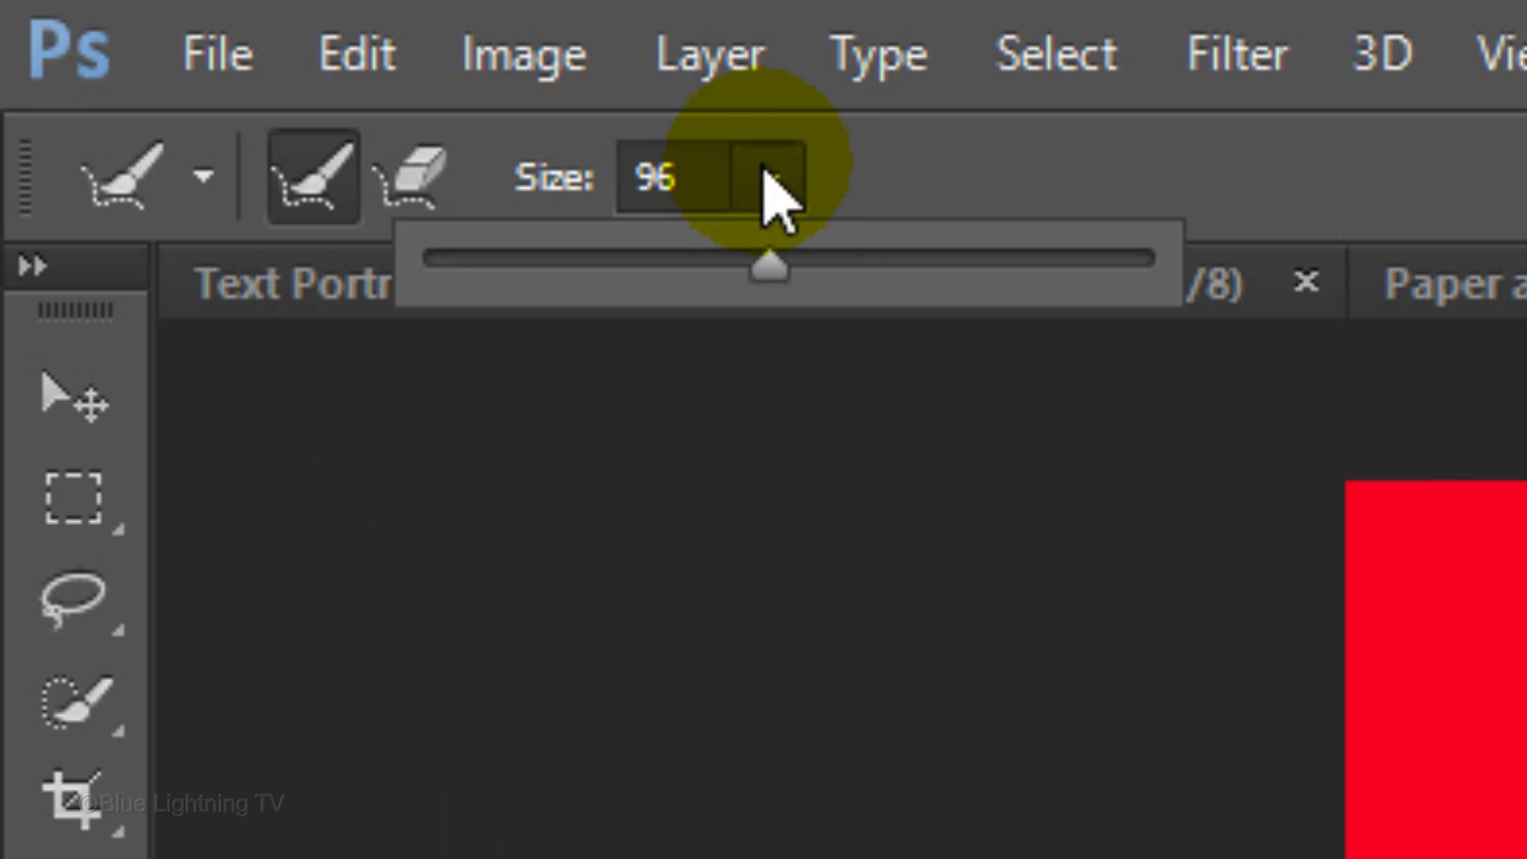
pyautogui.moveTo(770, 259); pyautogui.dragTo(872, 287)
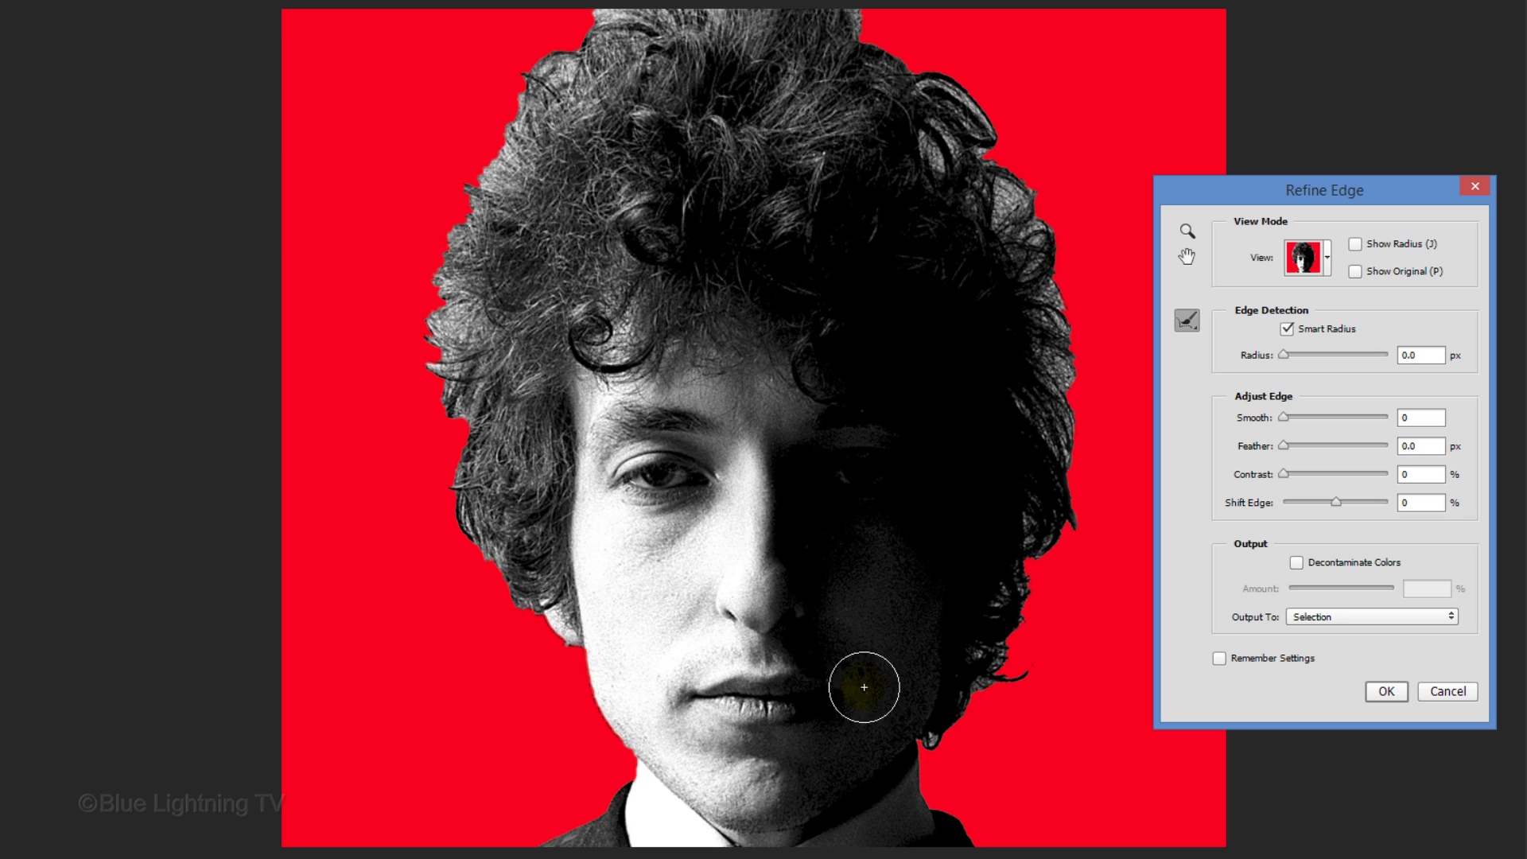
# Brush along the right, top and left hair edges and beside the ear.
pyautogui.moveTo(965, 733); pyautogui.dragTo(1070, 305)
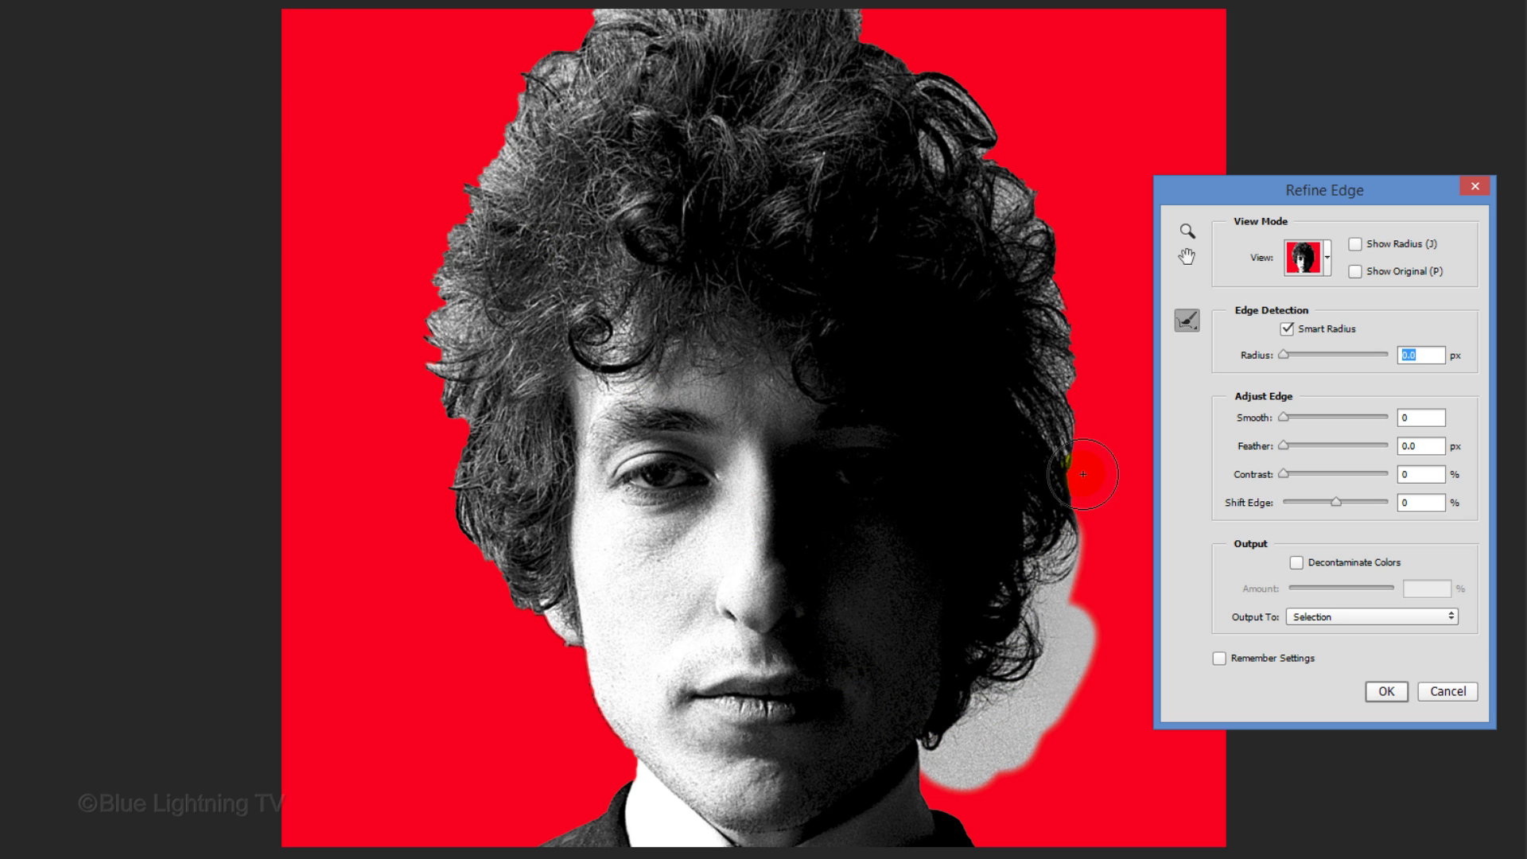
pyautogui.moveTo(1070, 304); pyautogui.dragTo(828, 11)
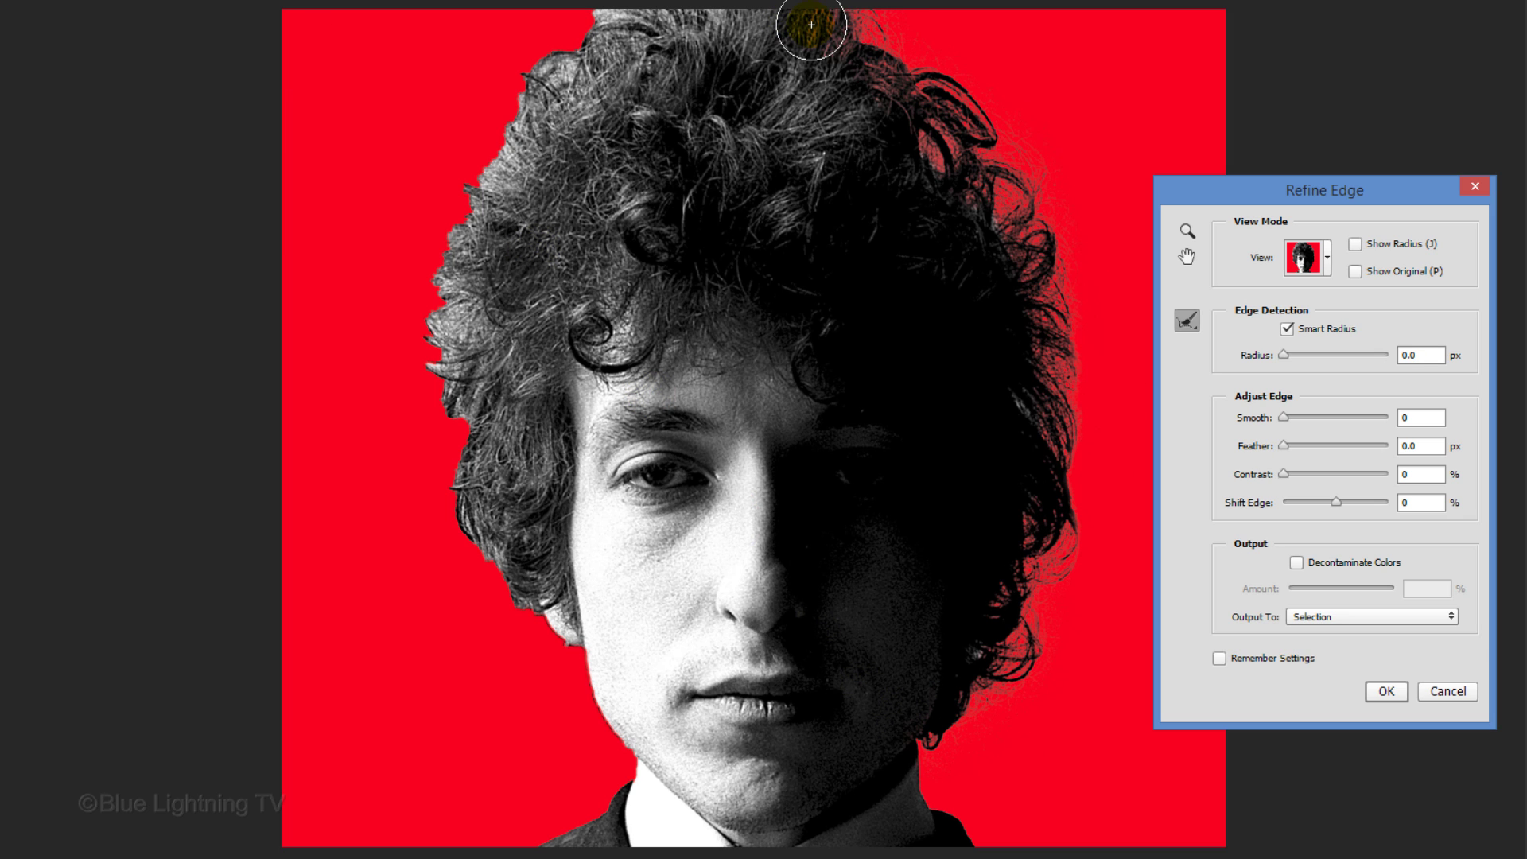
pyautogui.moveTo(530, 57)
pyautogui.mouseDown()
pyautogui.moveTo(513, 69)
pyautogui.moveTo(426, 323)
pyautogui.moveTo(515, 610)
pyautogui.mouseUp()
pyautogui.press(']')
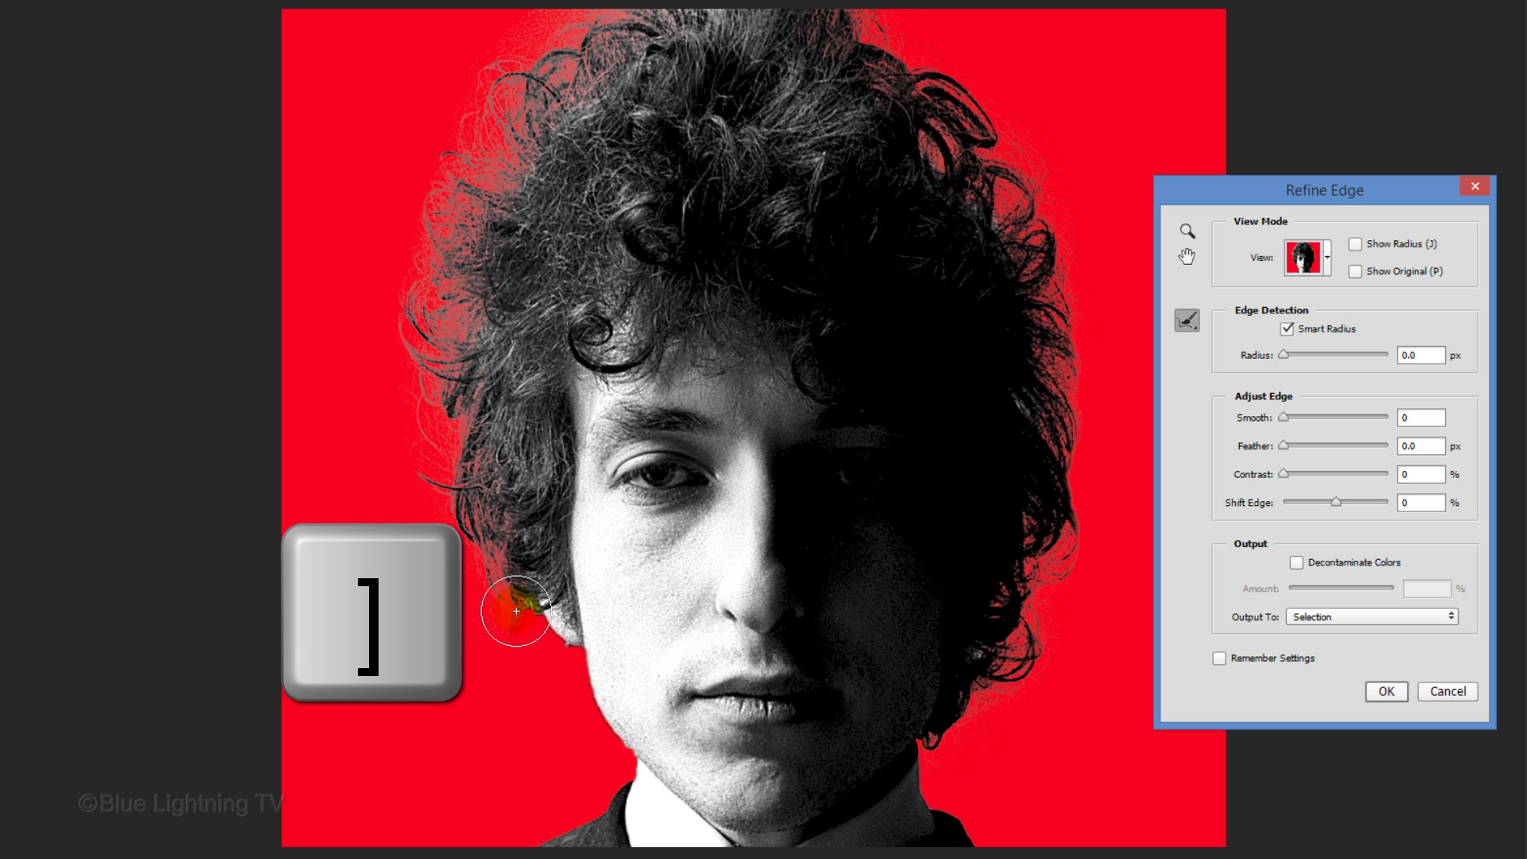
pyautogui.press('[')
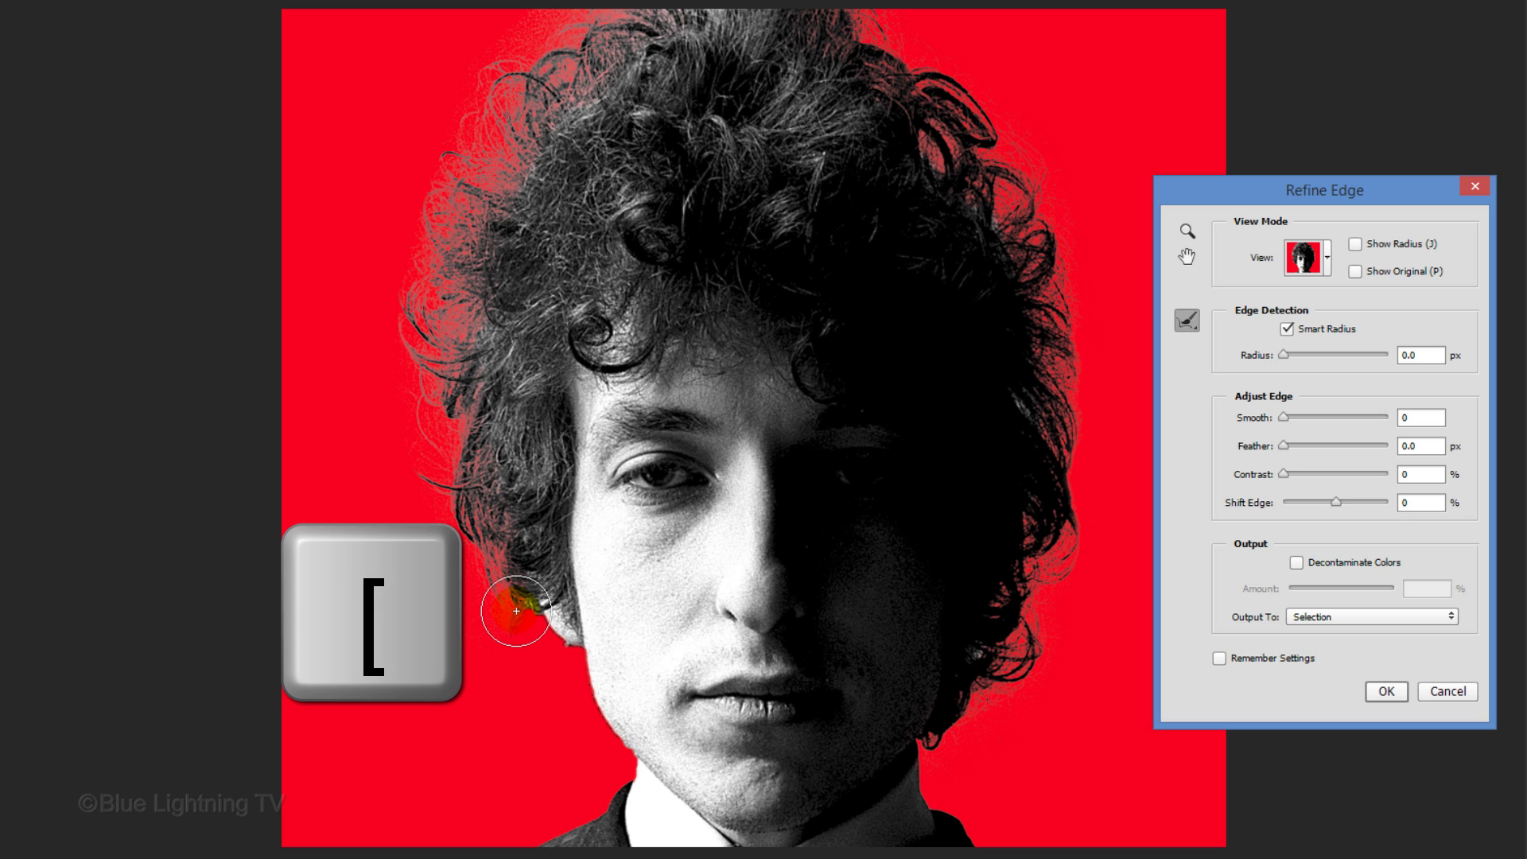
pyautogui.moveTo(525, 620)
pyautogui.mouseDown()
pyautogui.moveTo(490, 496)
pyautogui.moveTo(608, 725)
pyautogui.moveTo(543, 709)
pyautogui.mouseUp()
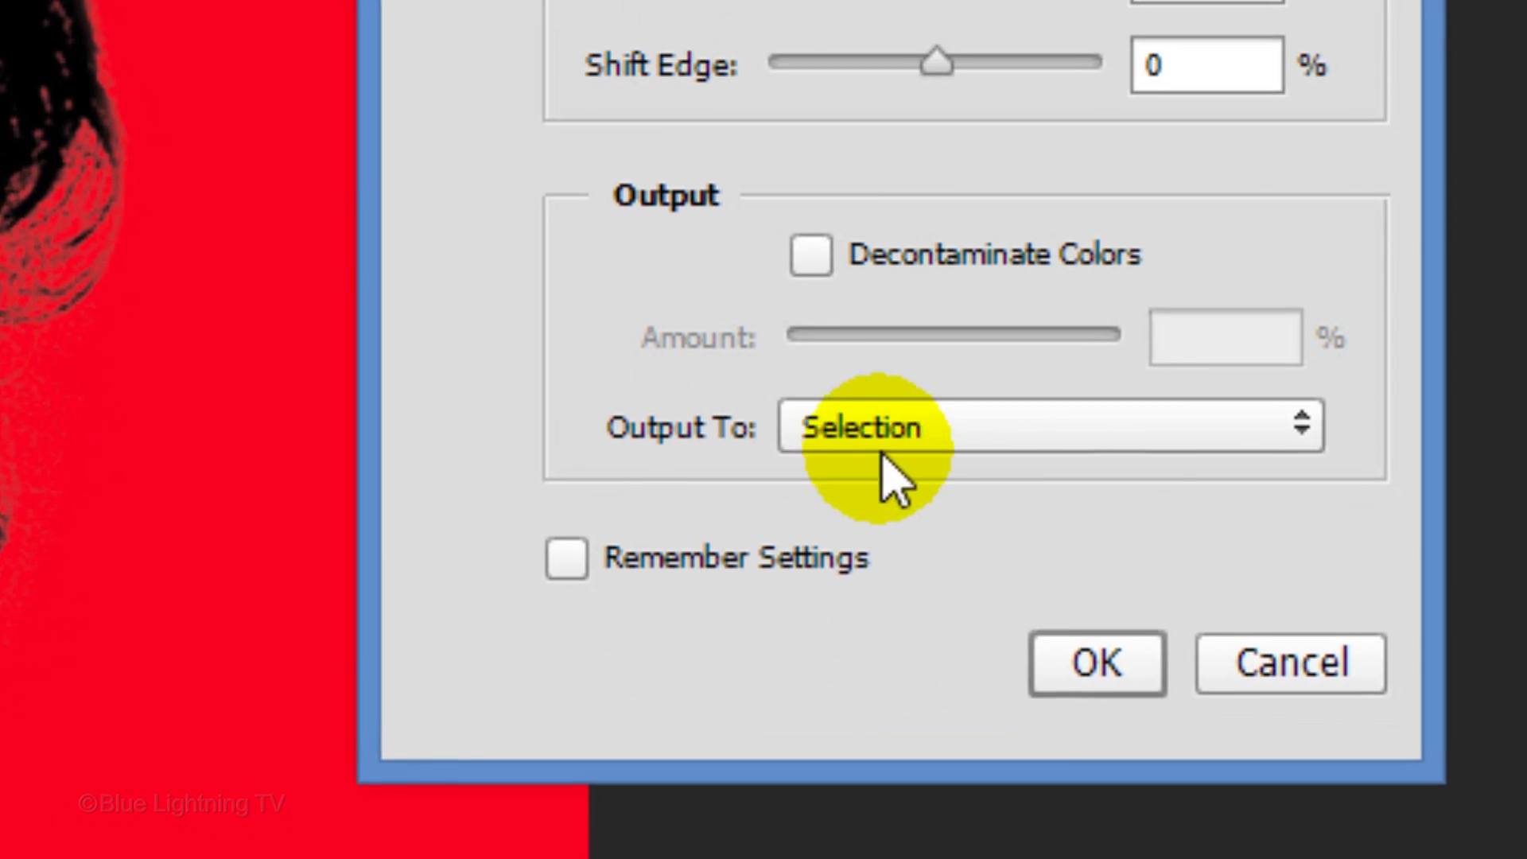
# Output the refined selection to a new layer and apply it.
pyautogui.click(1344, 620)
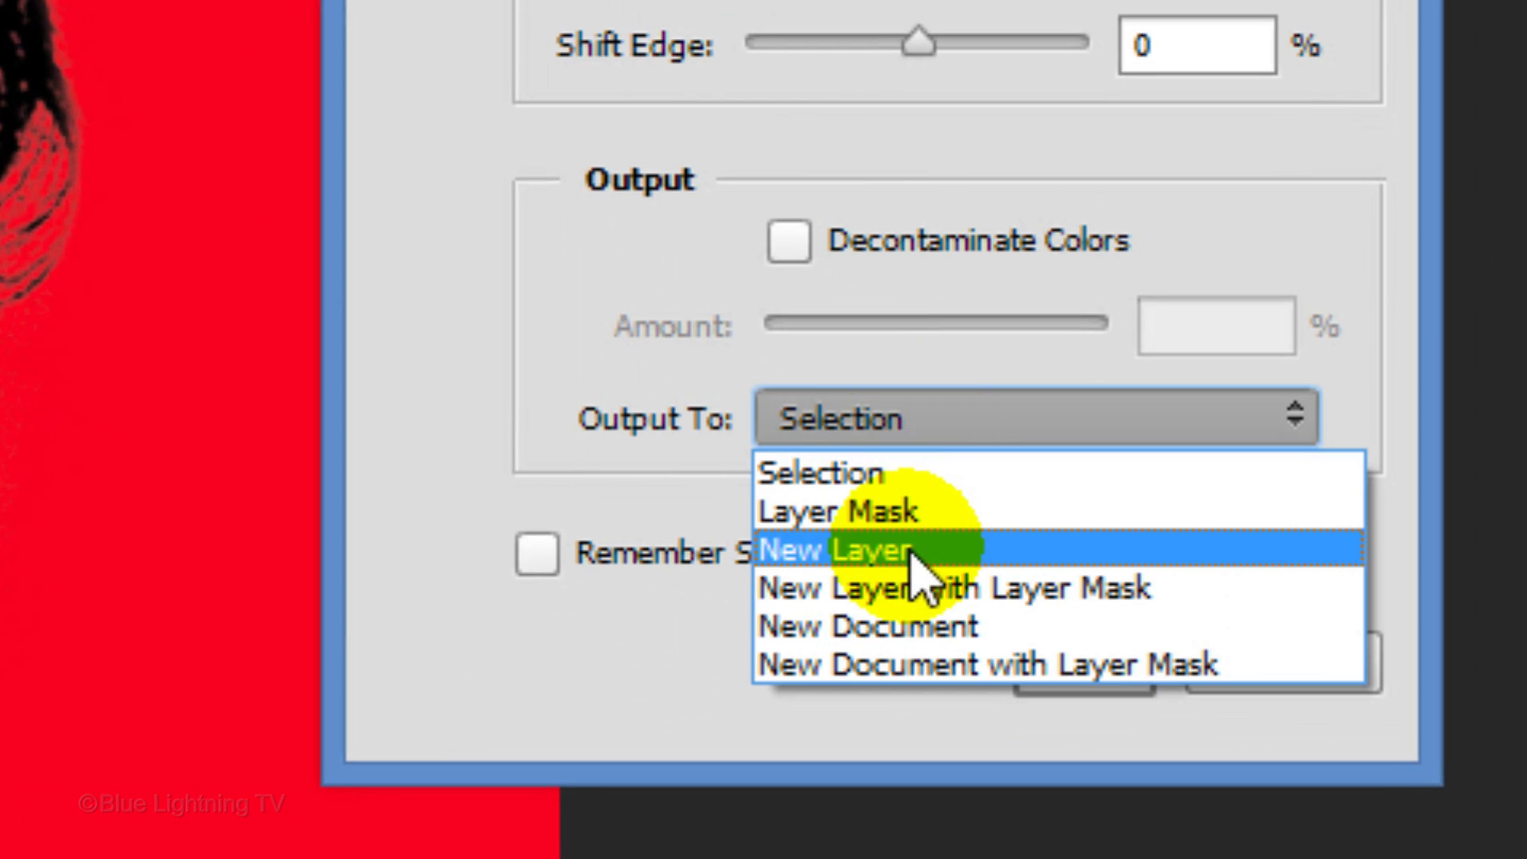
pyautogui.click(911, 553)
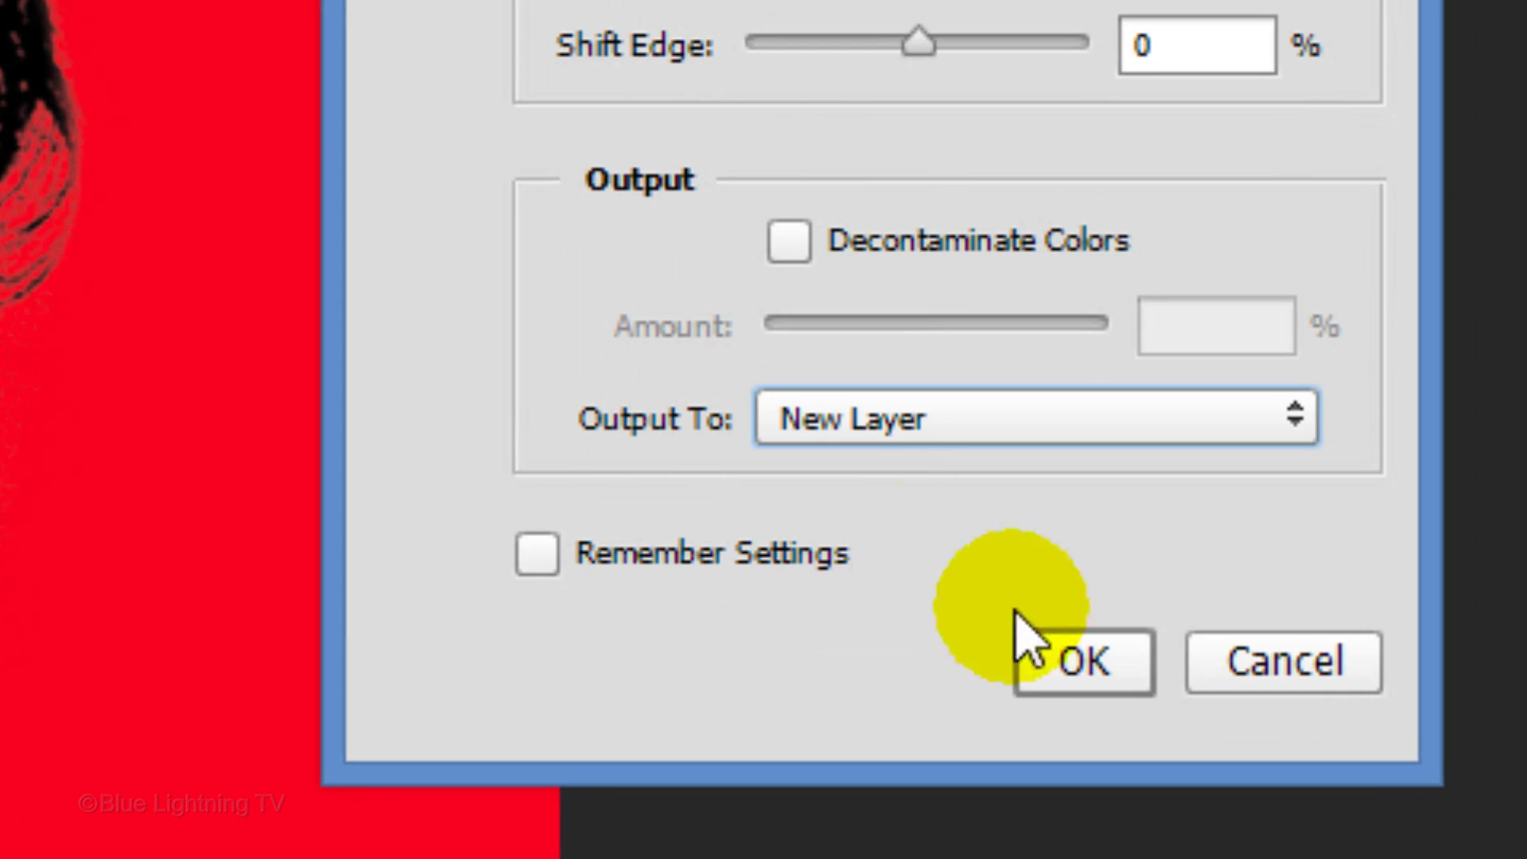
pyautogui.click(1074, 663)
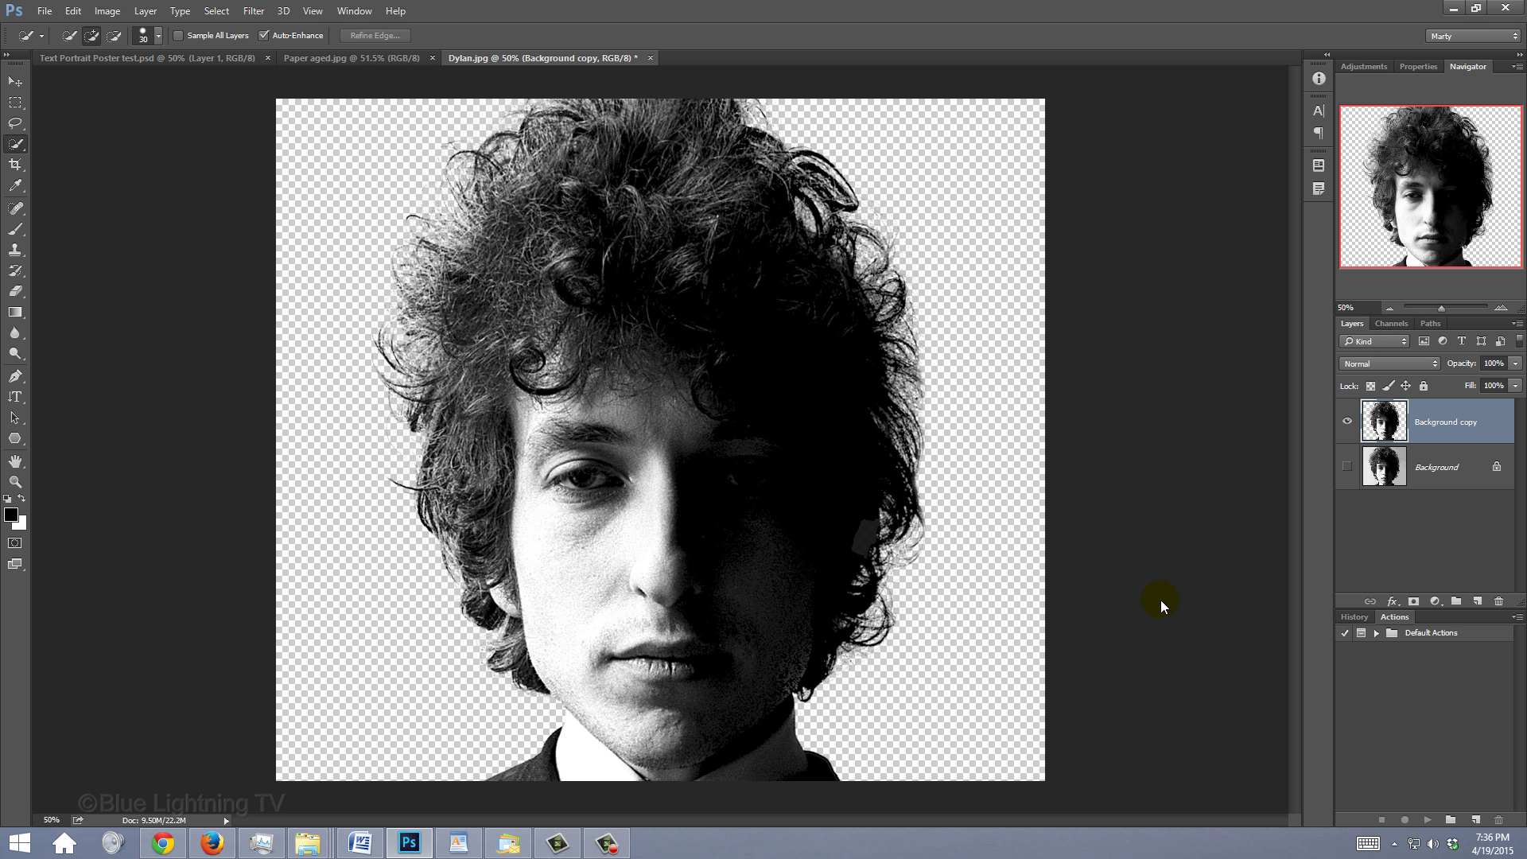
# Start a new white-background document 'Text Poster' at 12×12 inches, 150 ppi.
pyautogui.hotkey('ctrl', 'n')
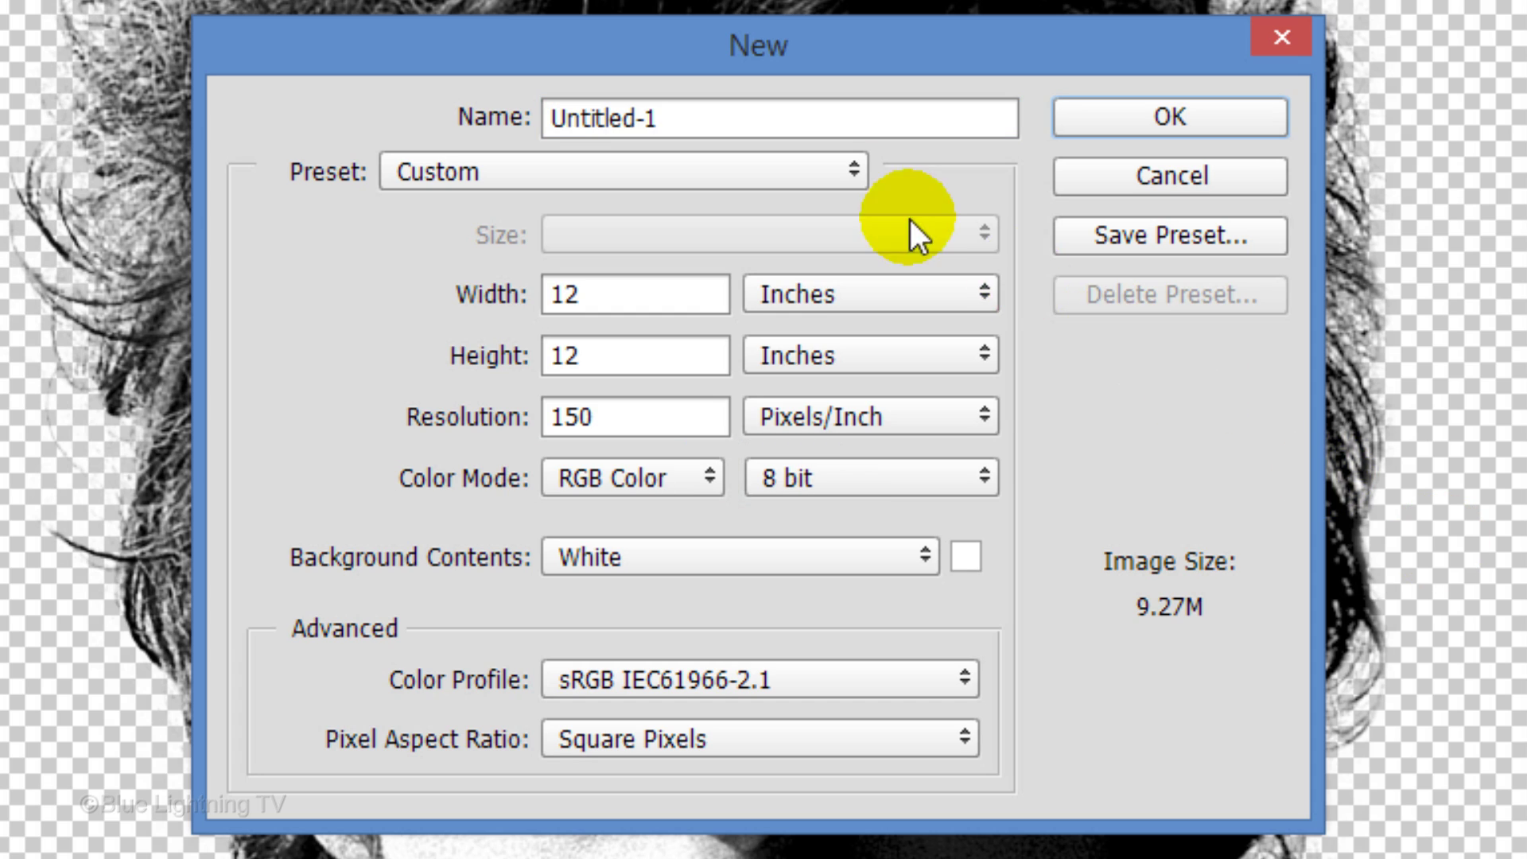
pyautogui.click(720, 121)
pyautogui.moveTo(721, 122); pyautogui.dragTo(438, 103)
pyautogui.write('Text Poster')
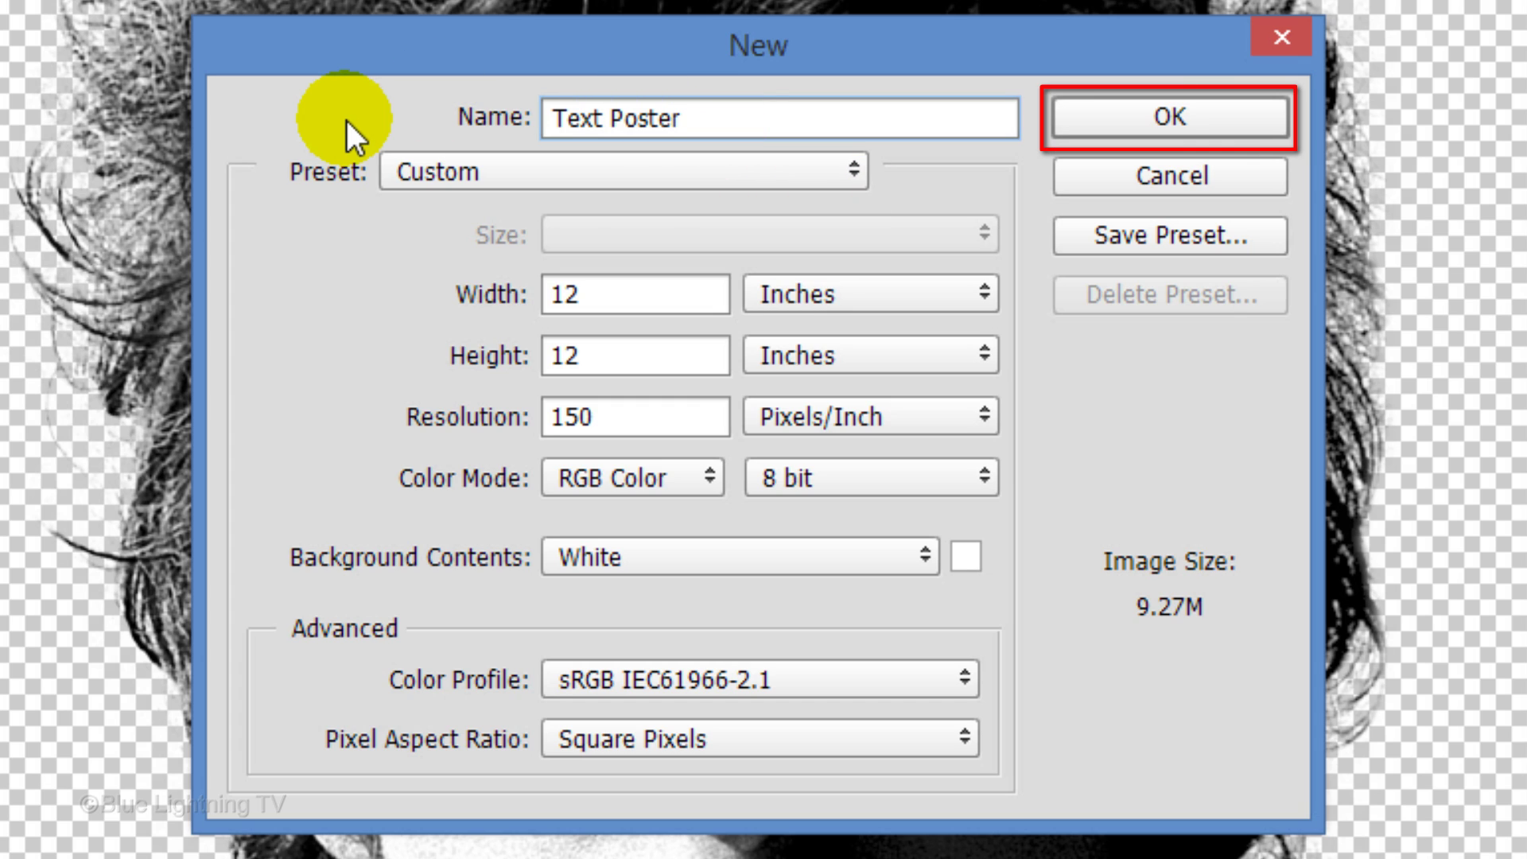
pyautogui.press('Return')
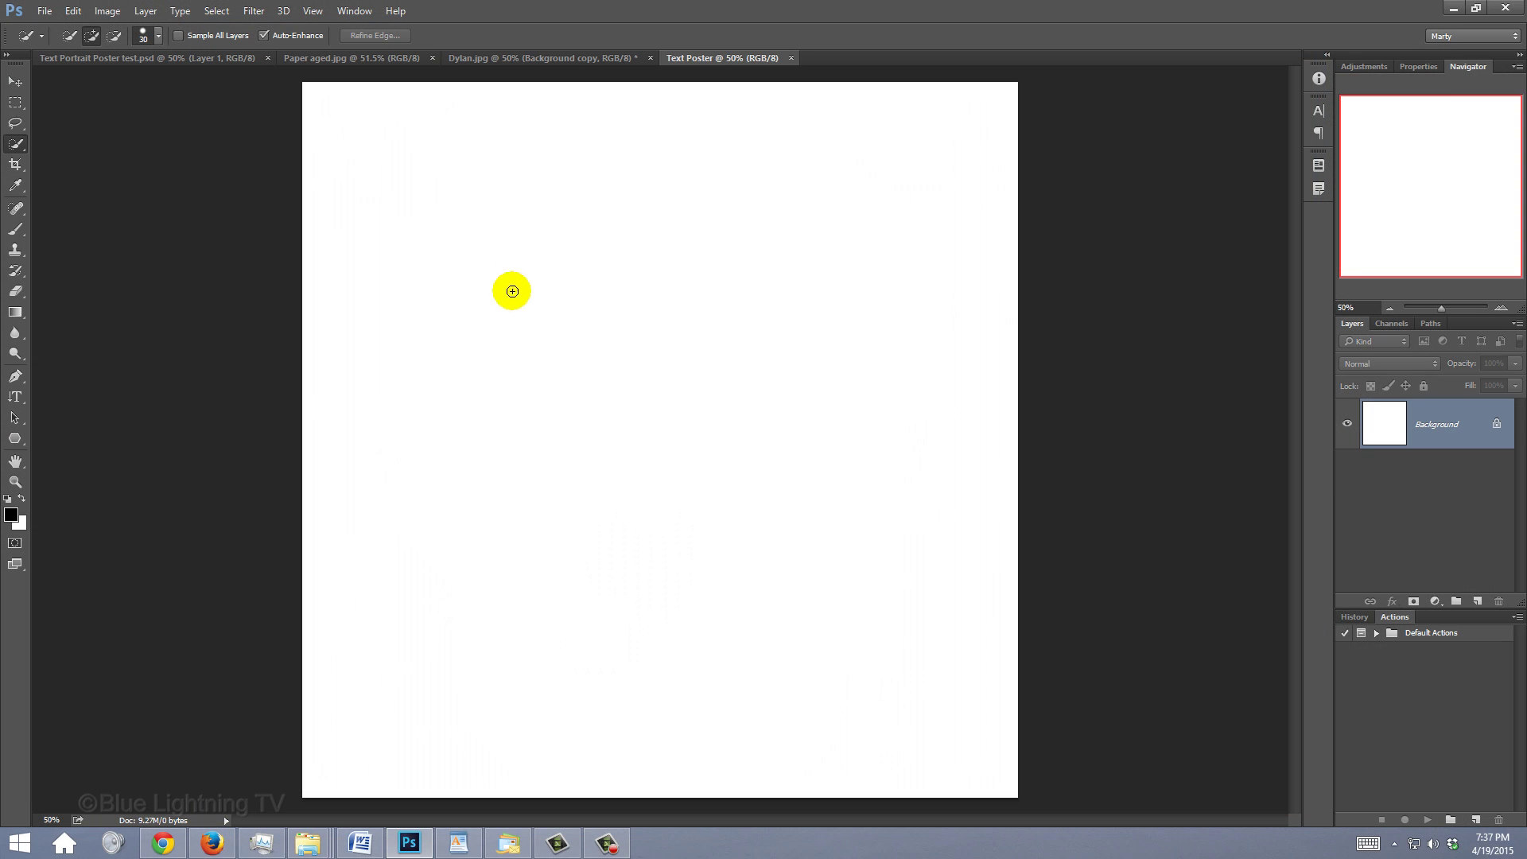
# Drag the cut-out portrait from the Dylan photo onto the Text Poster canvas.
pyautogui.click(569, 59)
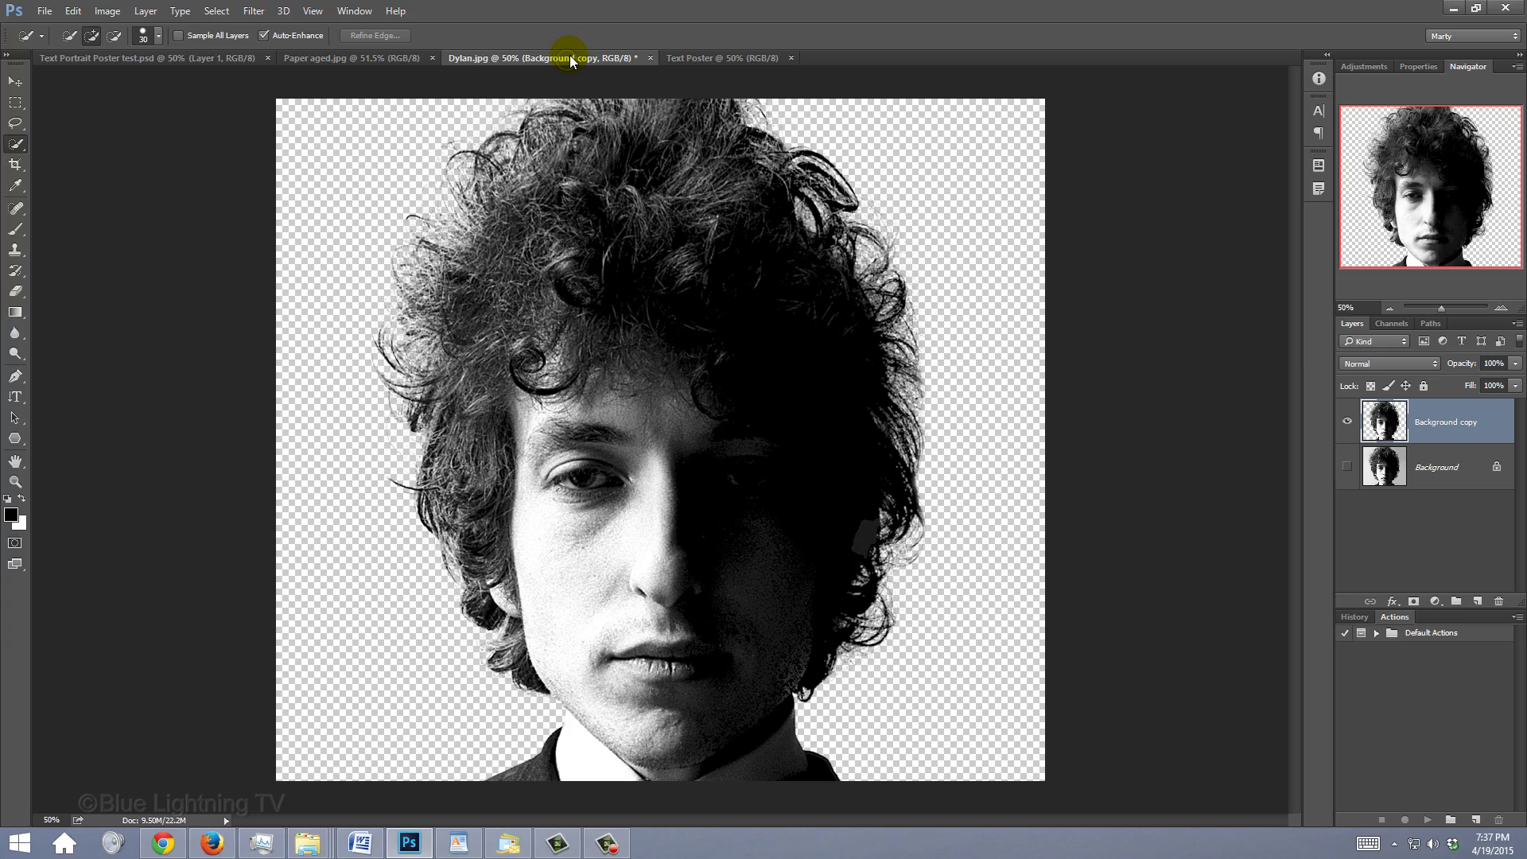
pyautogui.press('v')
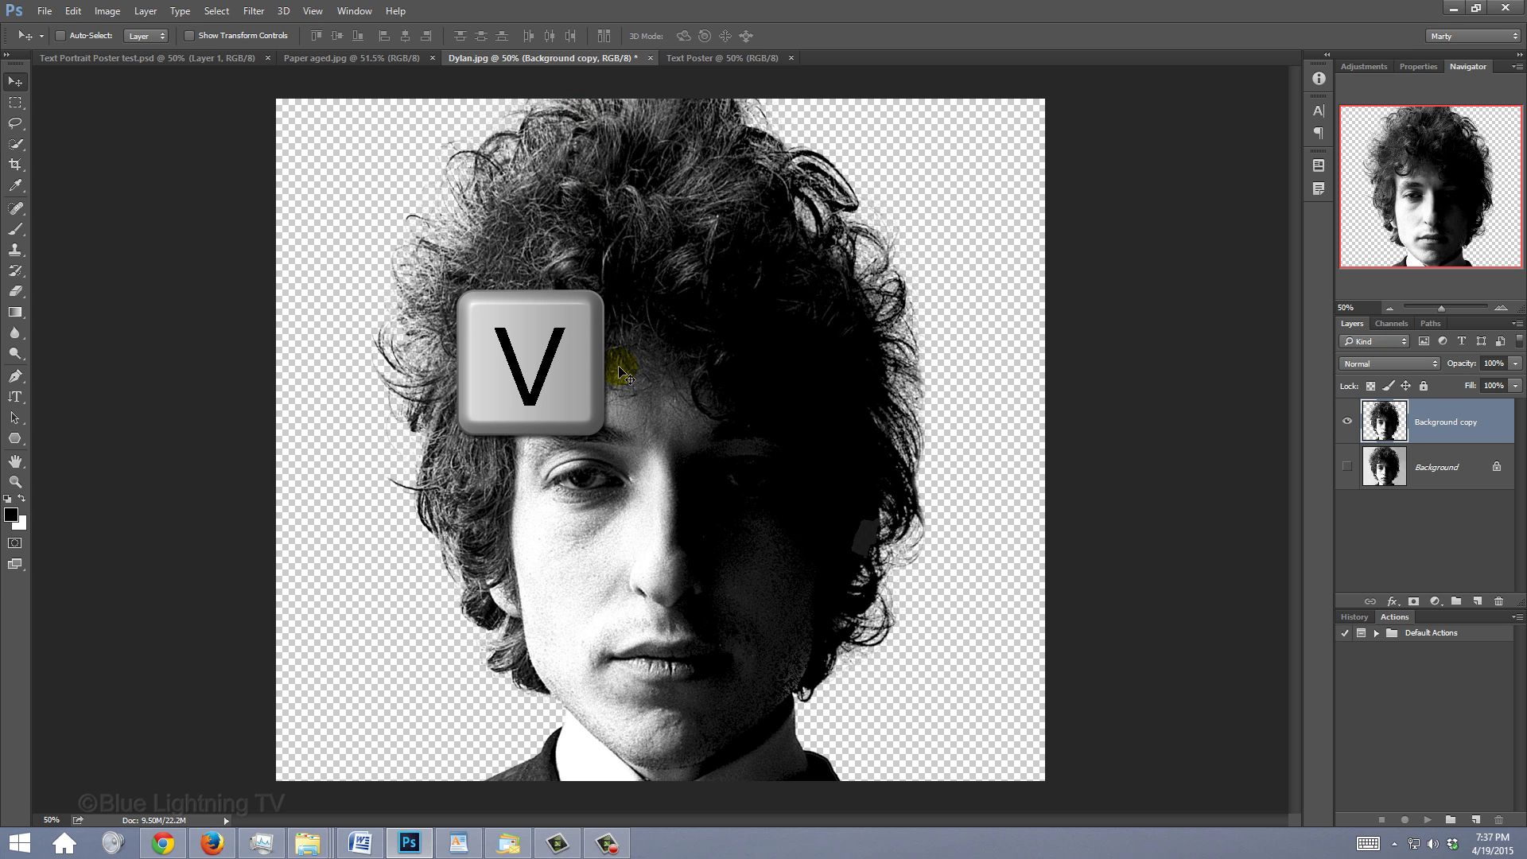
pyautogui.moveTo(619, 373); pyautogui.dragTo(690, 60)
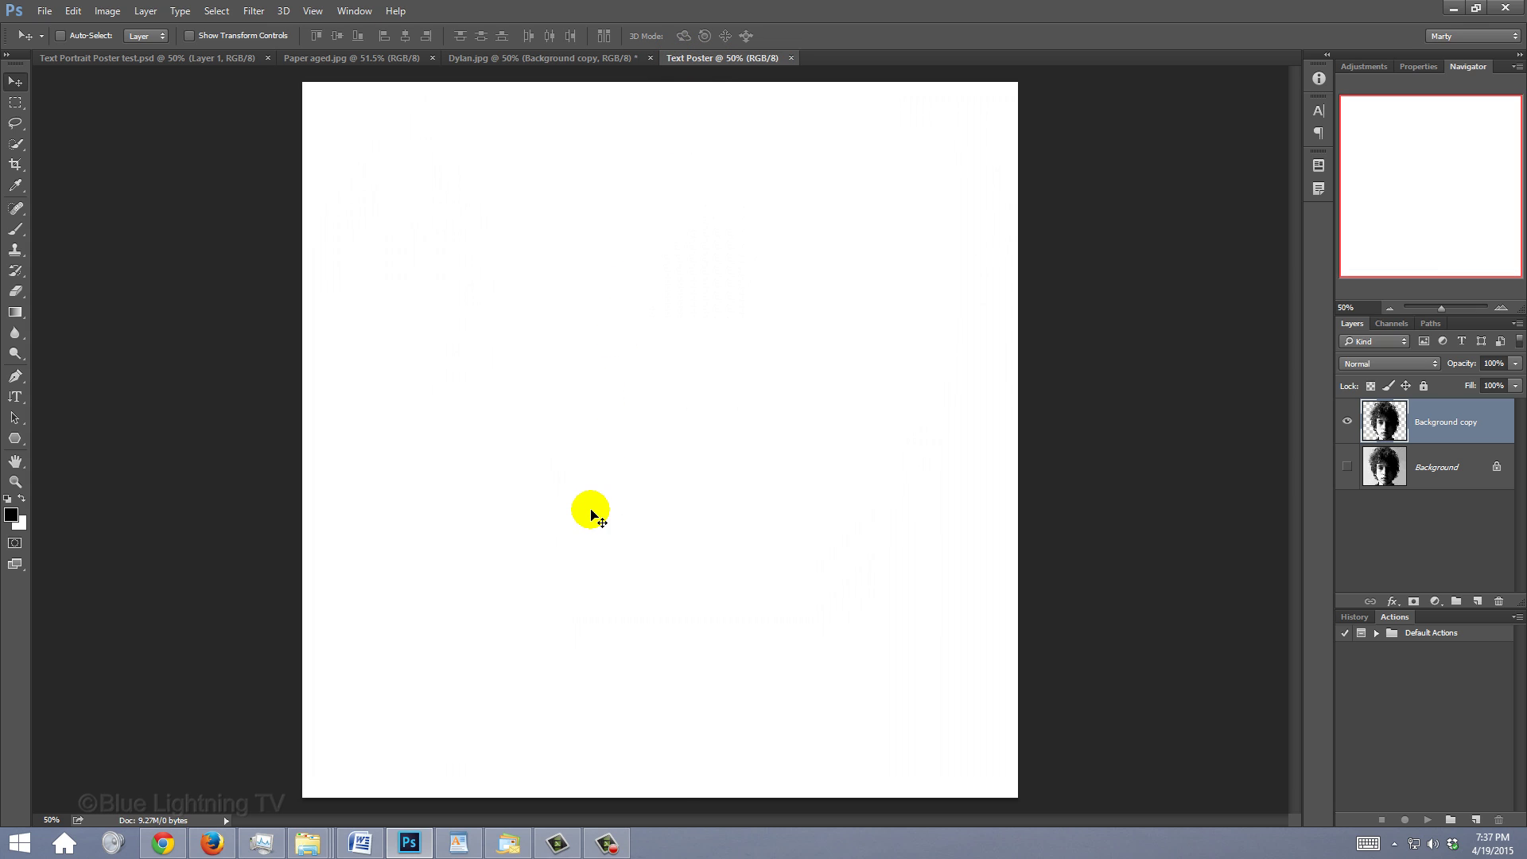
pyautogui.moveTo(690, 59); pyautogui.dragTo(592, 516)
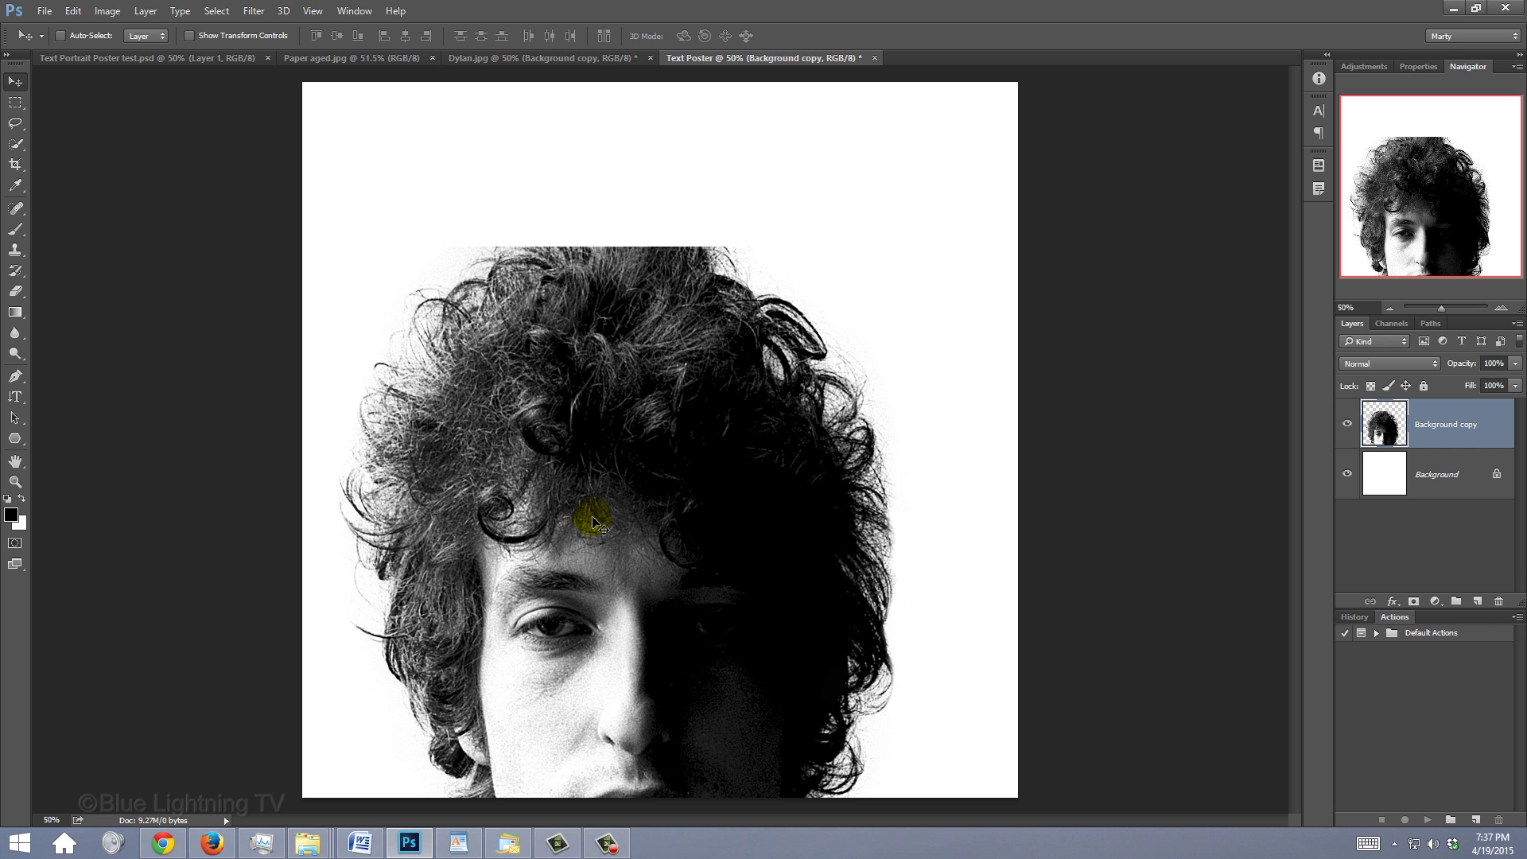
# Enlarge the portrait with Free Transform, commit it, and fit the canvas on screen.
pyautogui.hotkey('ctrl', 't')
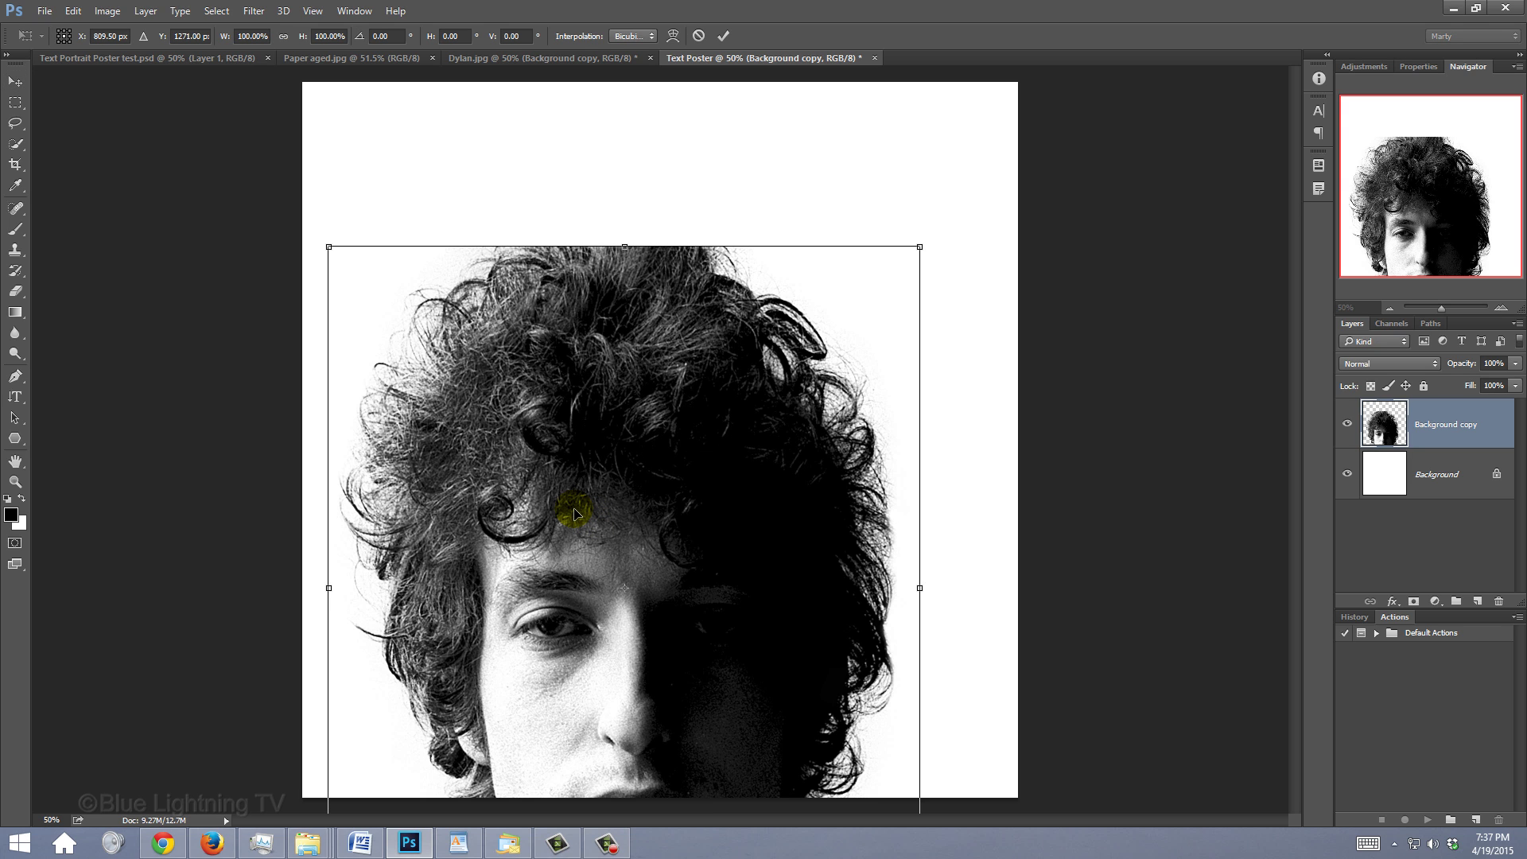
pyautogui.hotkey('ctrl', '0')
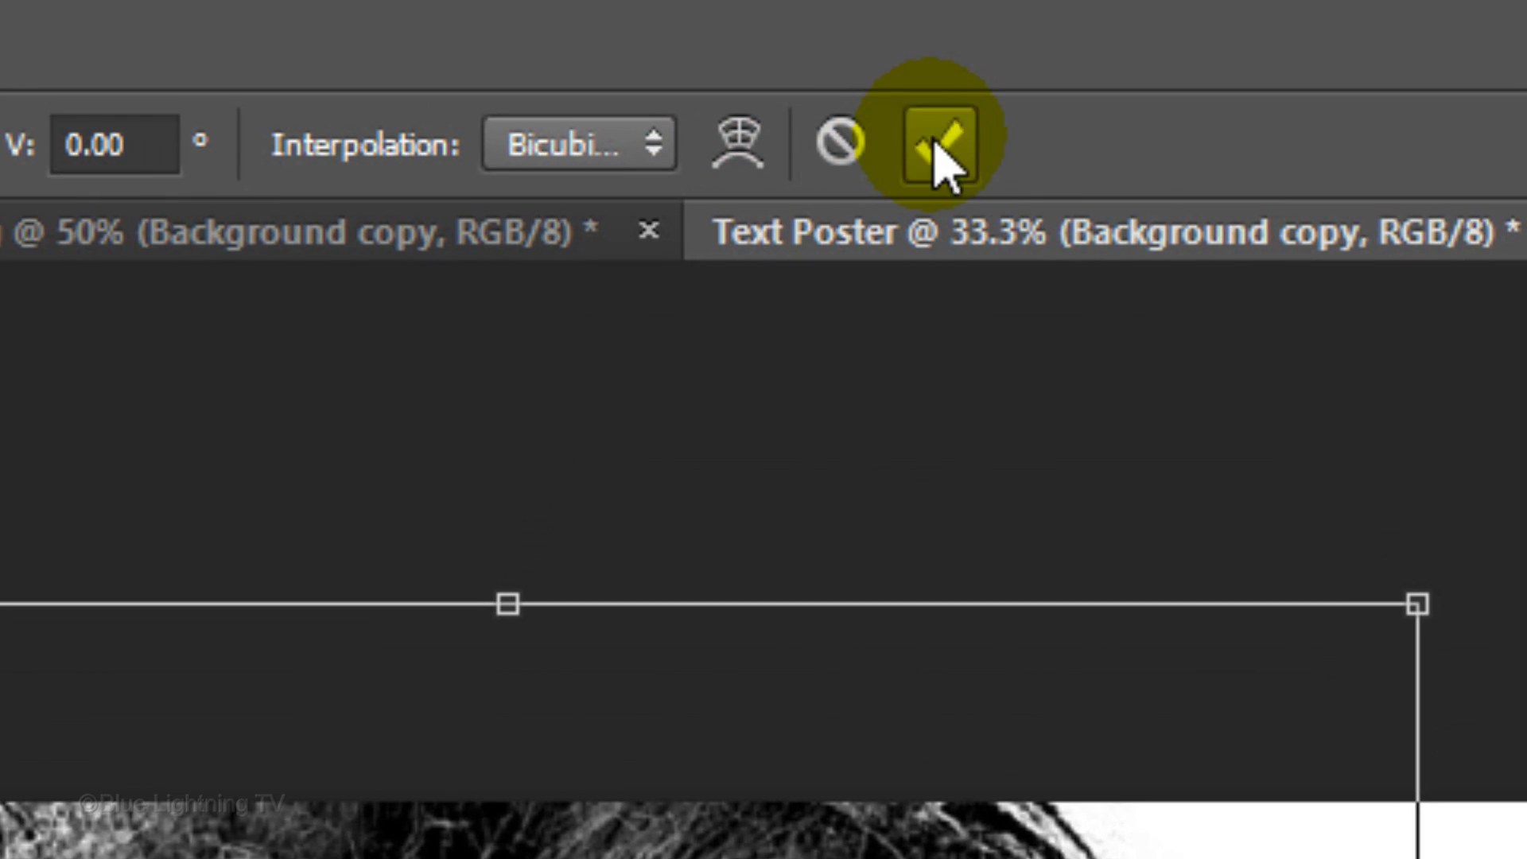
pyautogui.click(940, 149)
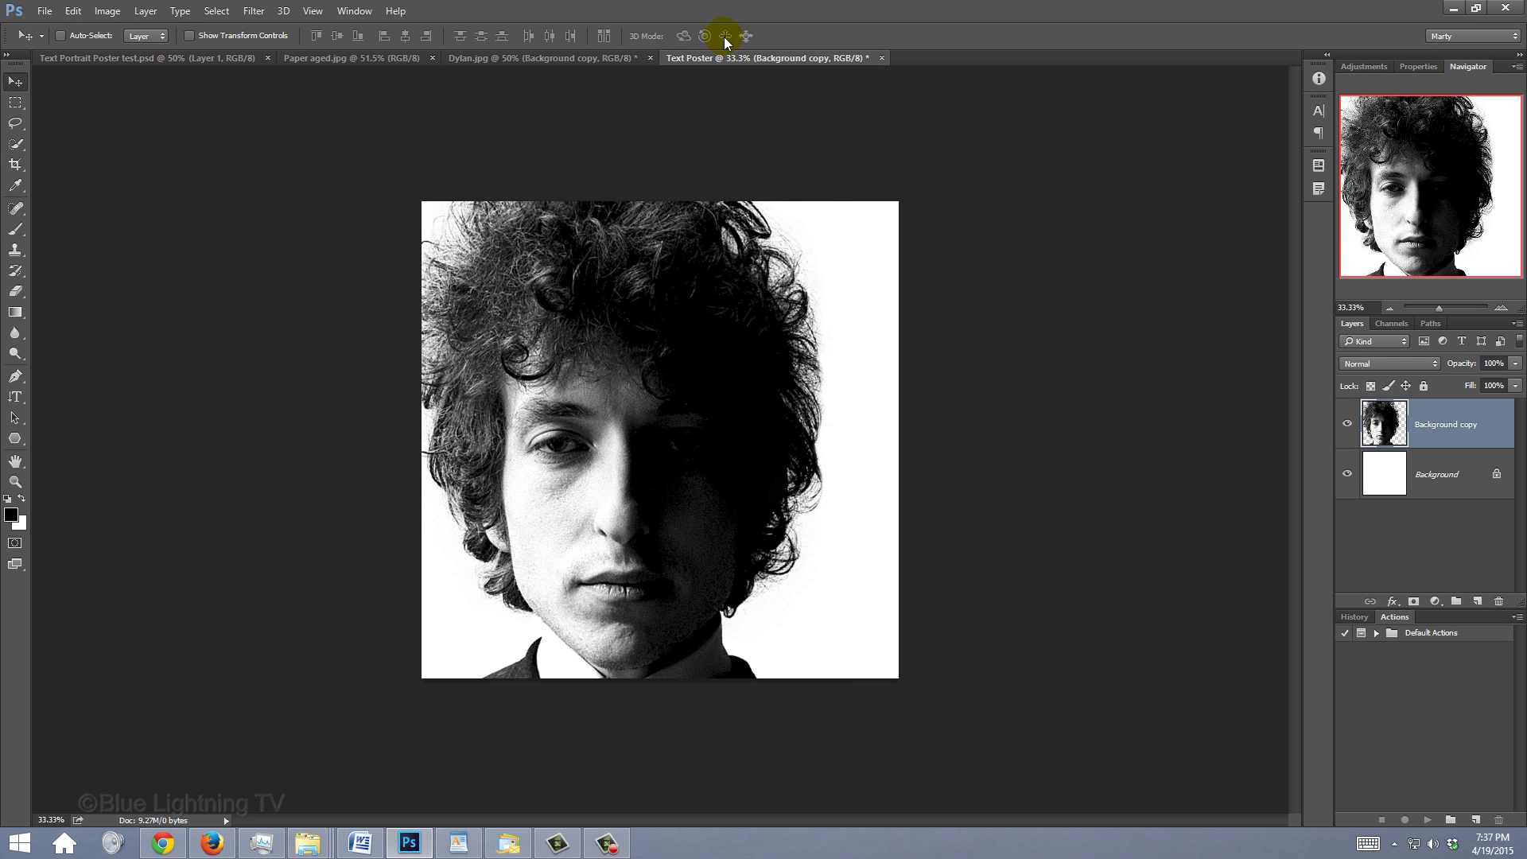
pyautogui.hotkey('ctrl', '0')
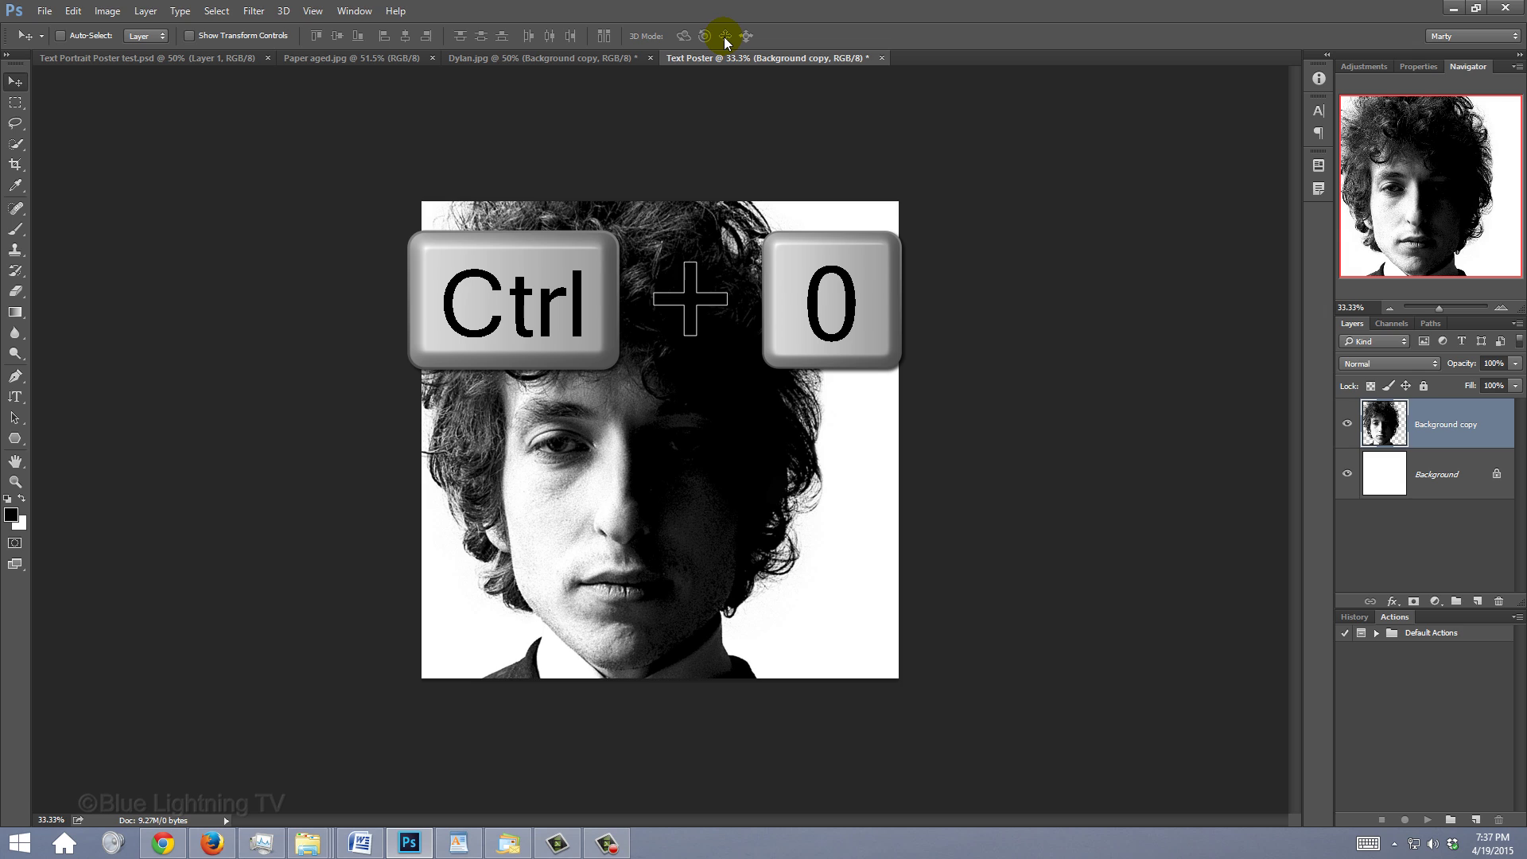
pyautogui.hotkey('ctrl', '0')
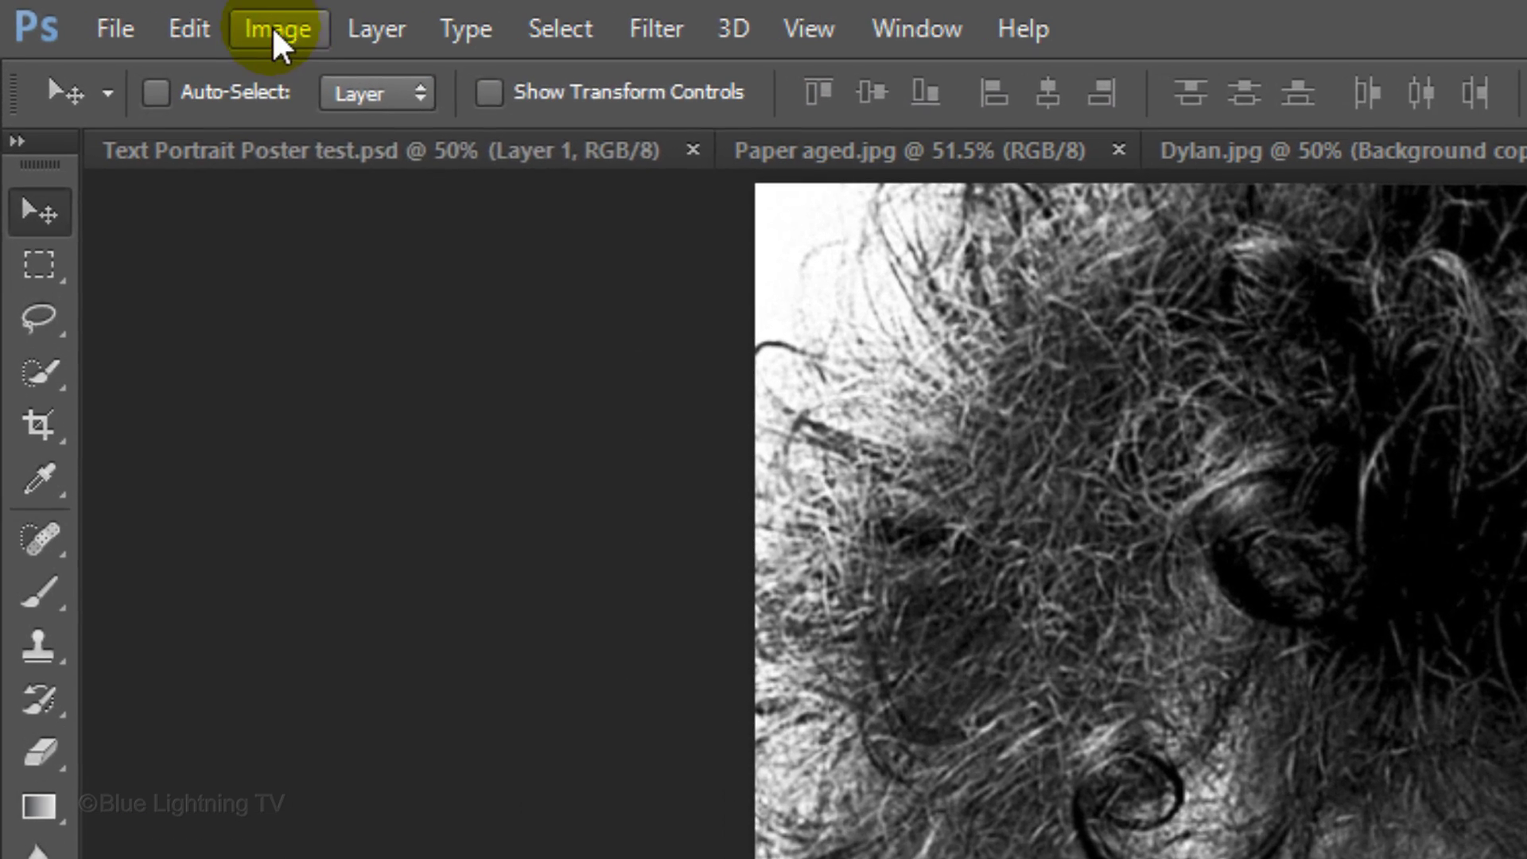
# Apply a Threshold adjustment at level 149 to the portrait layer.
pyautogui.click(140, 19)
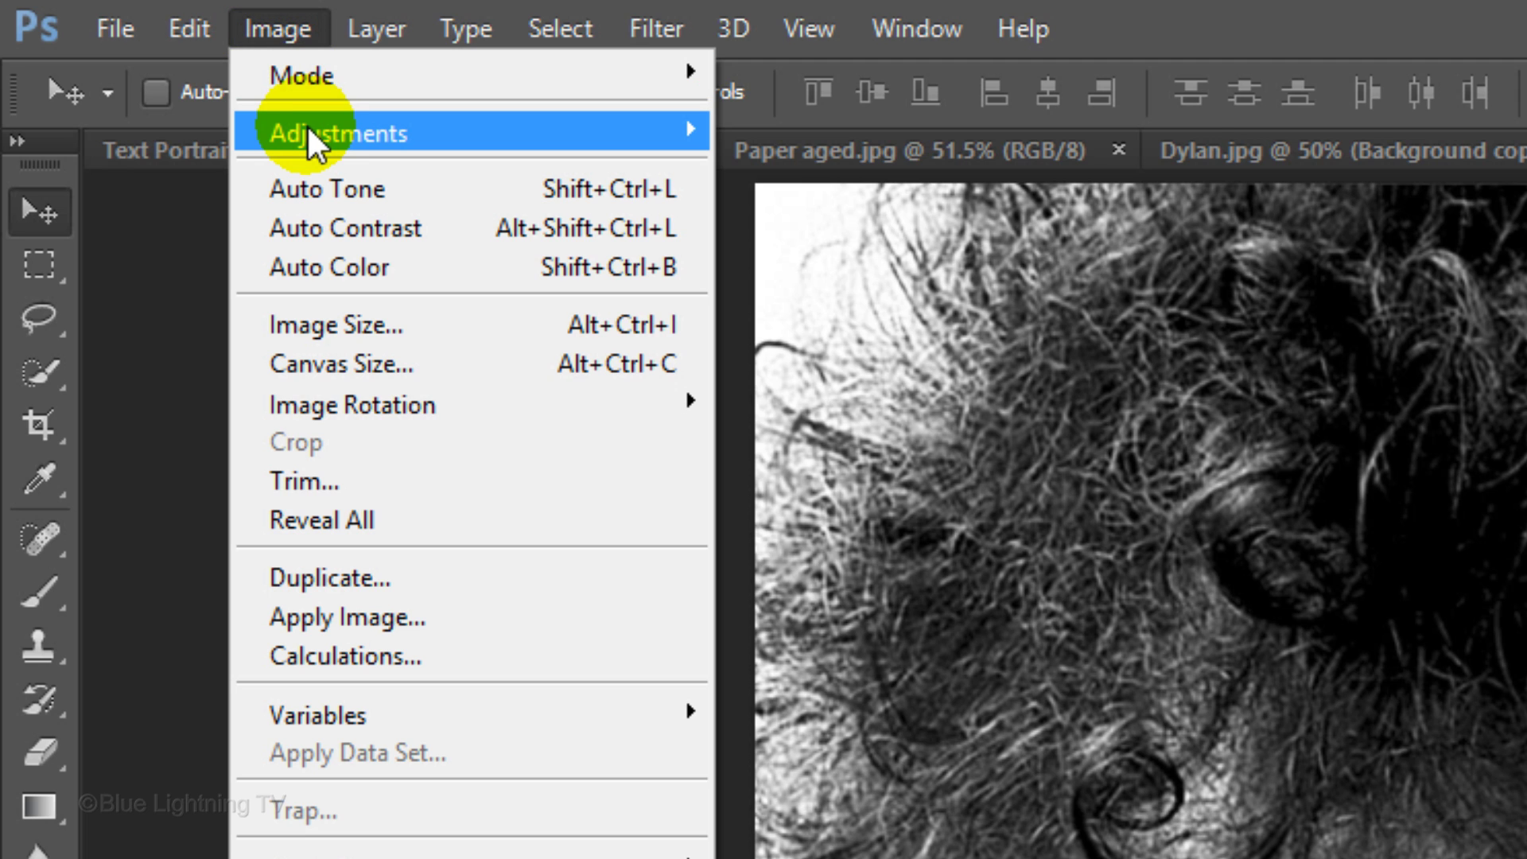
pyautogui.moveTo(337, 132)
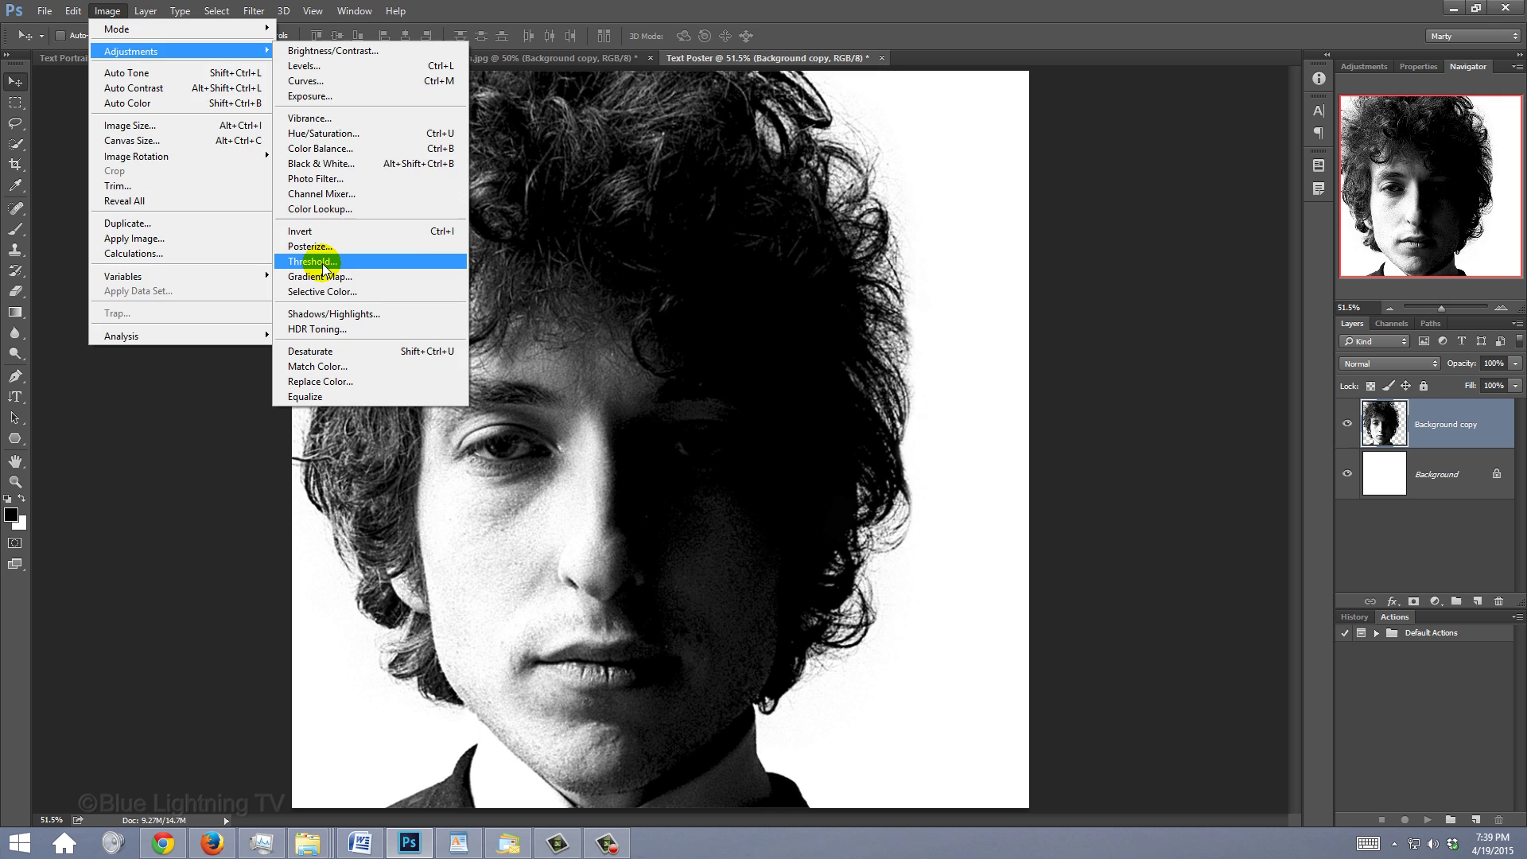
pyautogui.click(835, 681)
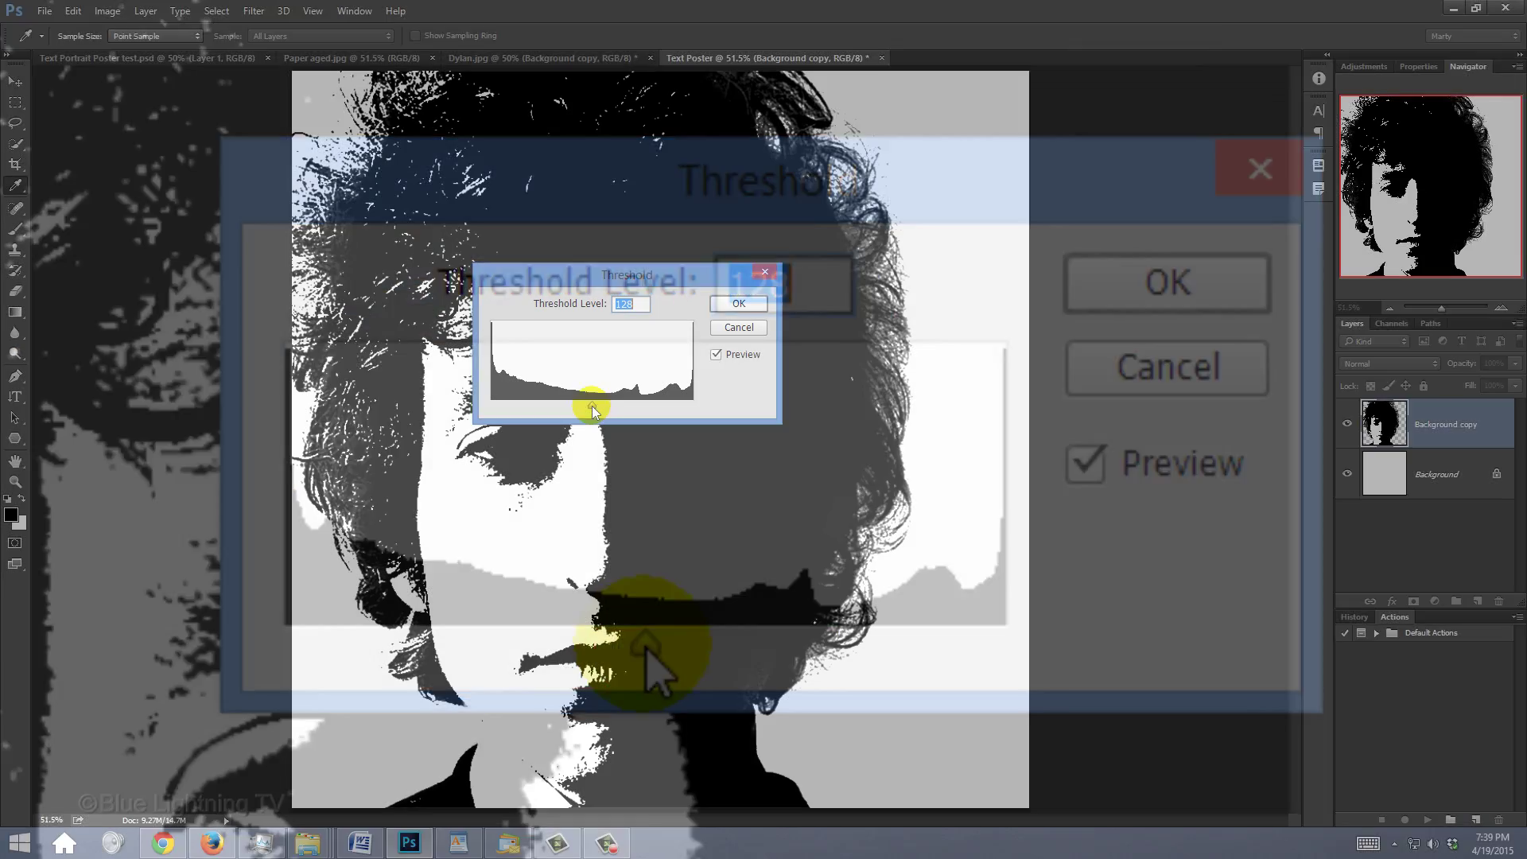
pyautogui.moveTo(592, 405)
pyautogui.mouseDown()
pyautogui.moveTo(562, 401)
pyautogui.moveTo(630, 403)
pyautogui.moveTo(591, 405)
pyautogui.mouseUp()
pyautogui.click(739, 304)
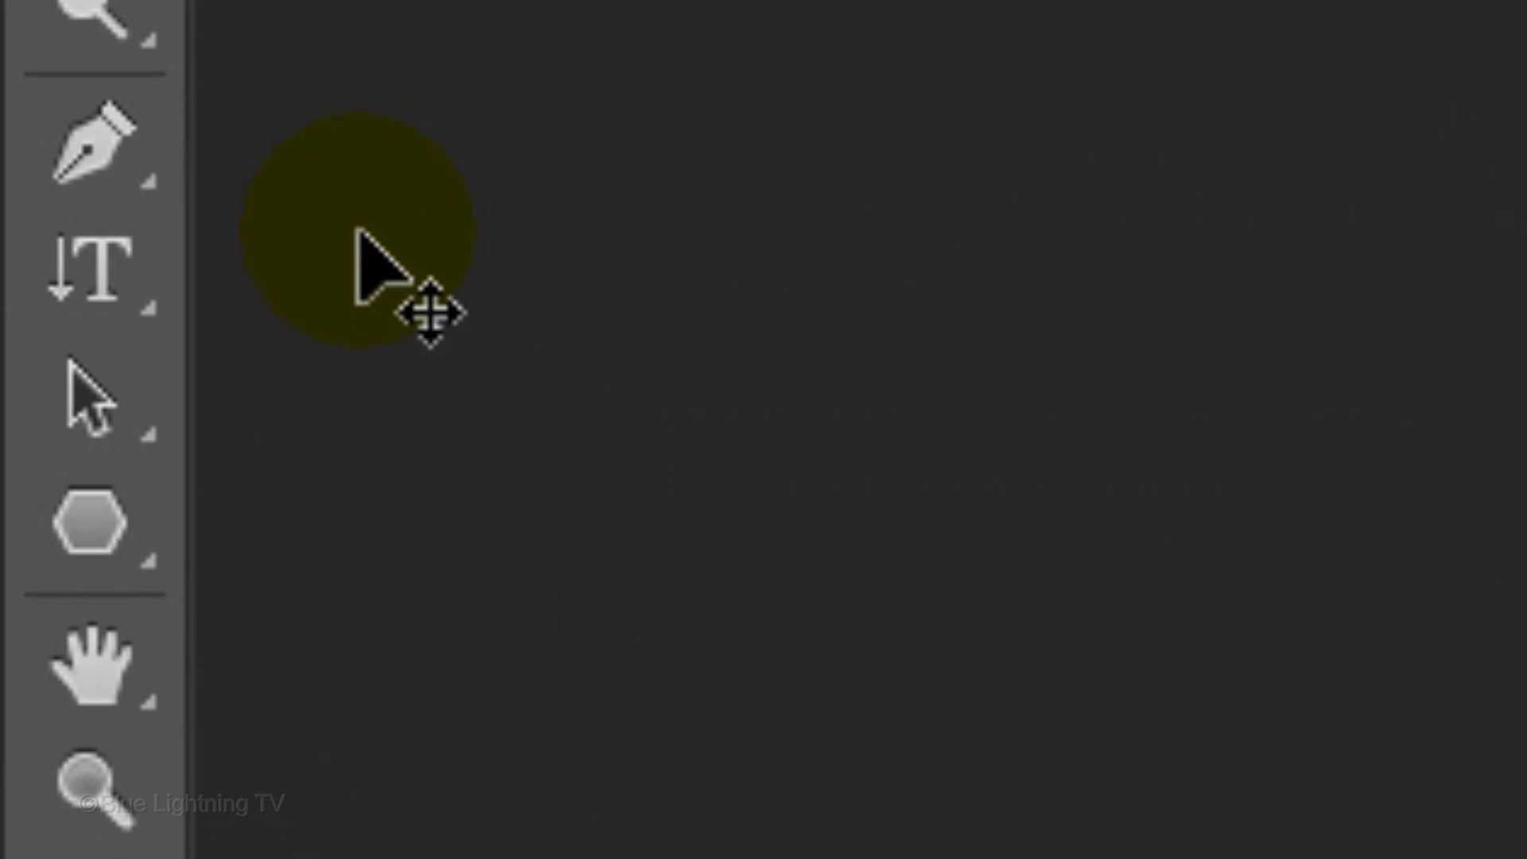
# Start vertical Baby Teeth Regular 140 pt text at the top right for DYLAN.
pyautogui.click(97, 287)
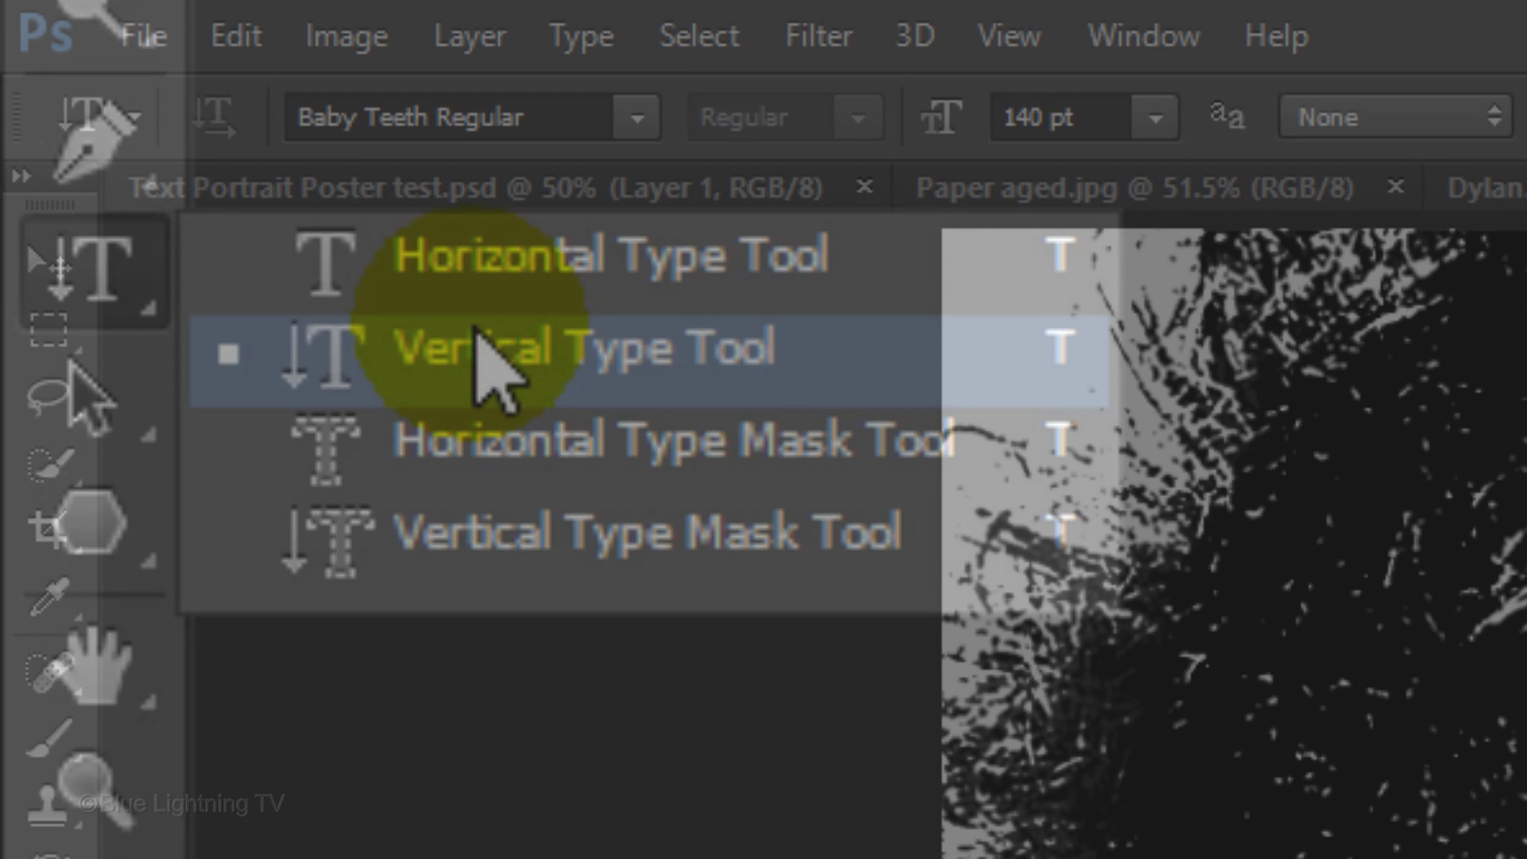
pyautogui.click(483, 359)
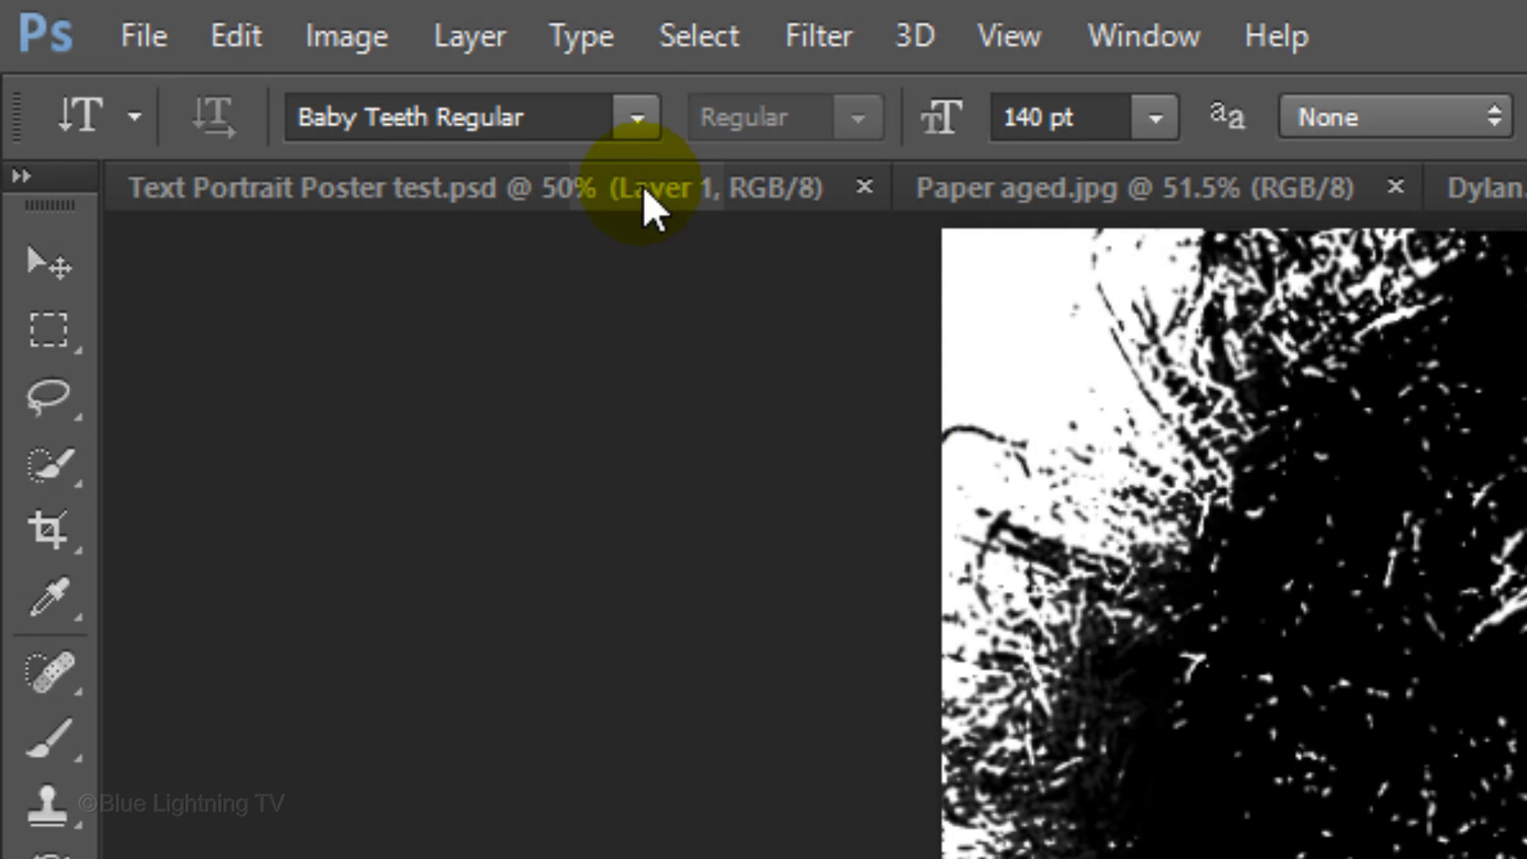
pyautogui.click(636, 120)
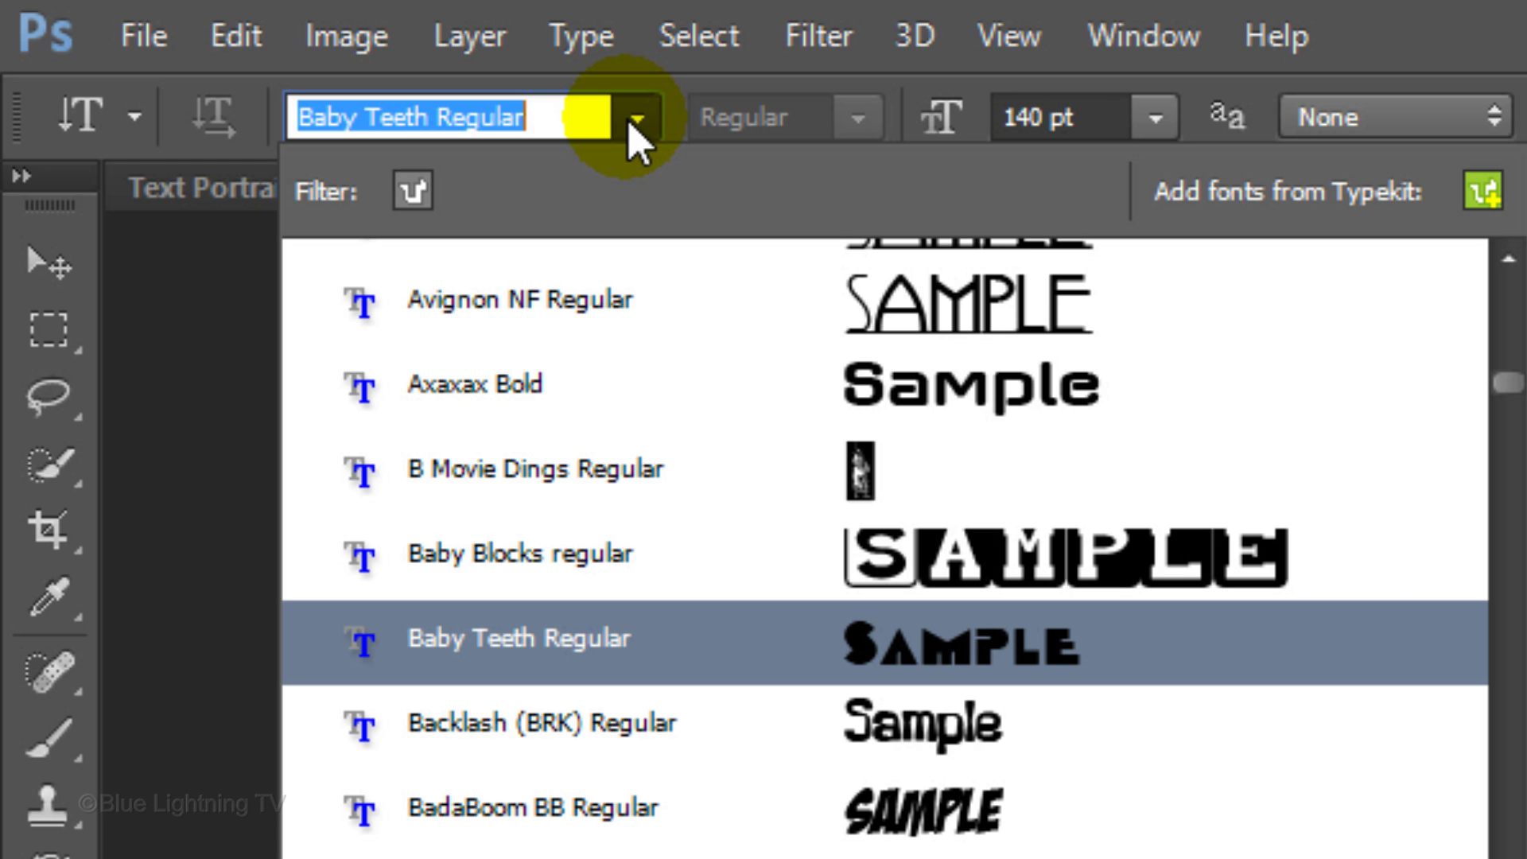
pyautogui.click(636, 120)
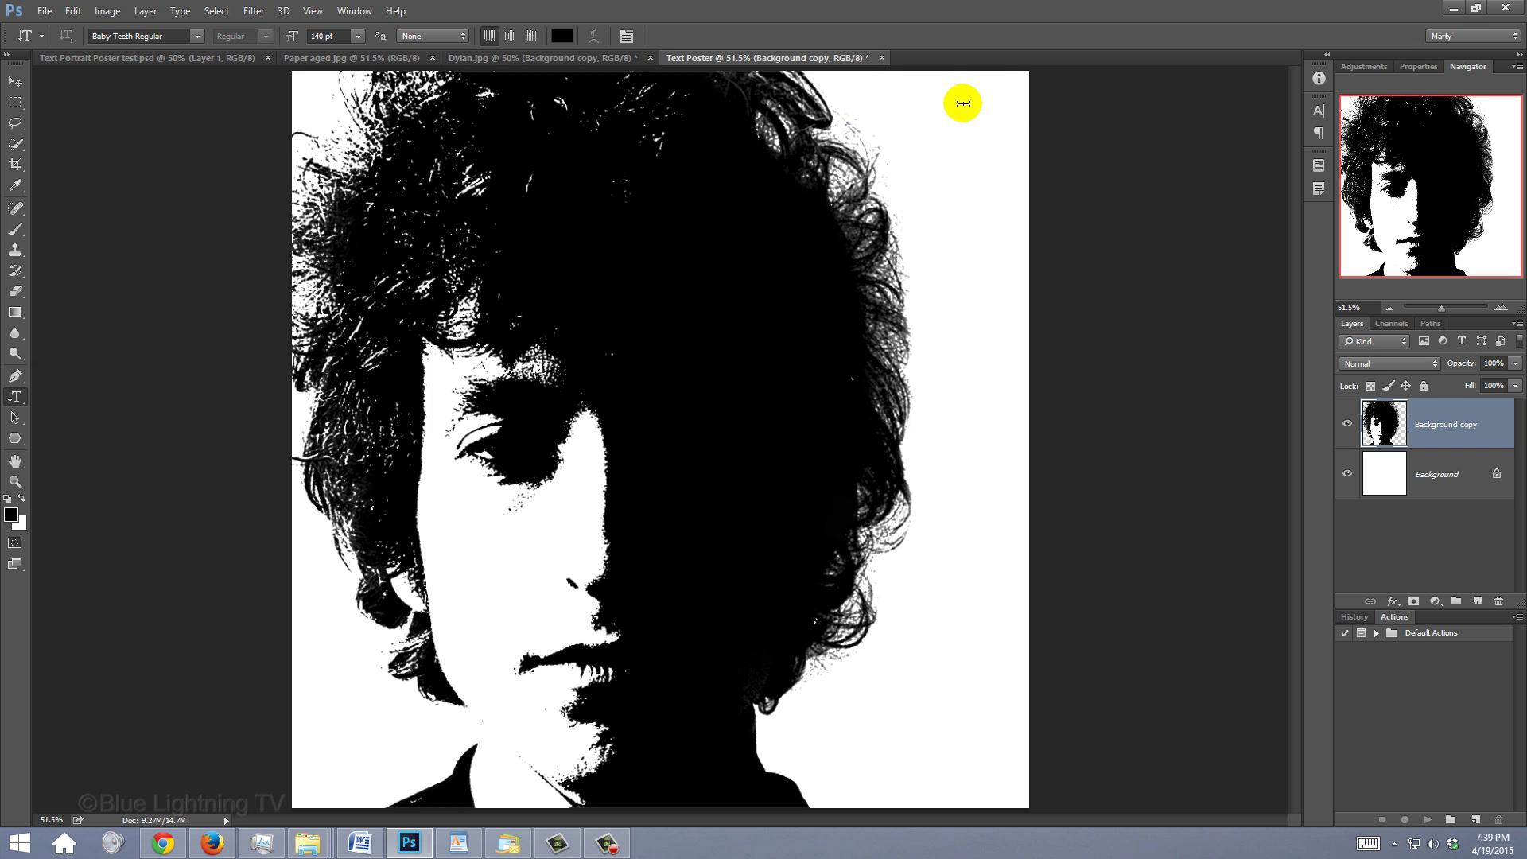
pyautogui.click(972, 105)
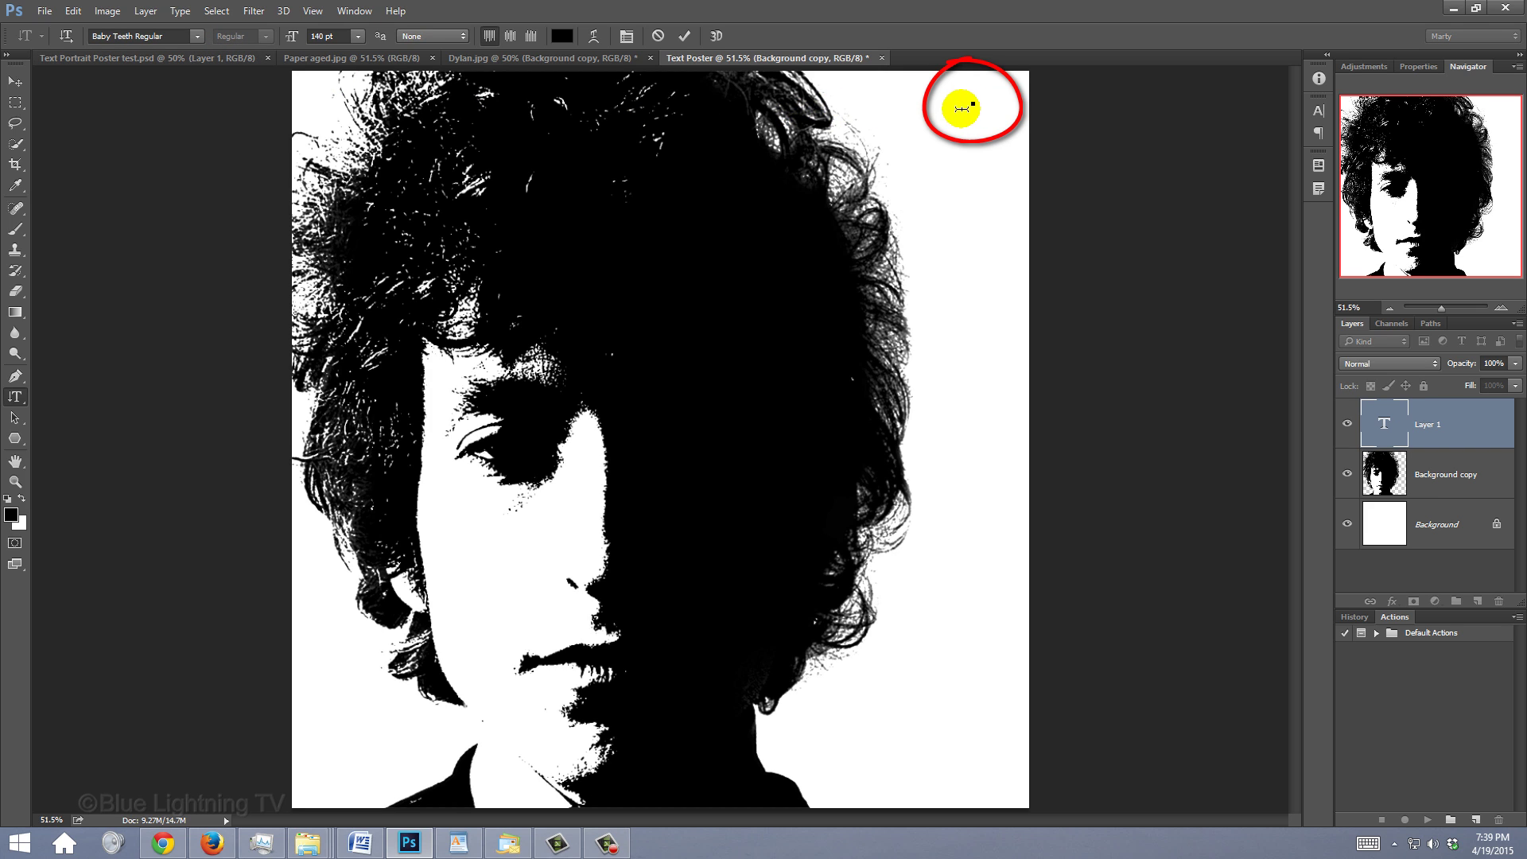
pyautogui.write('D')
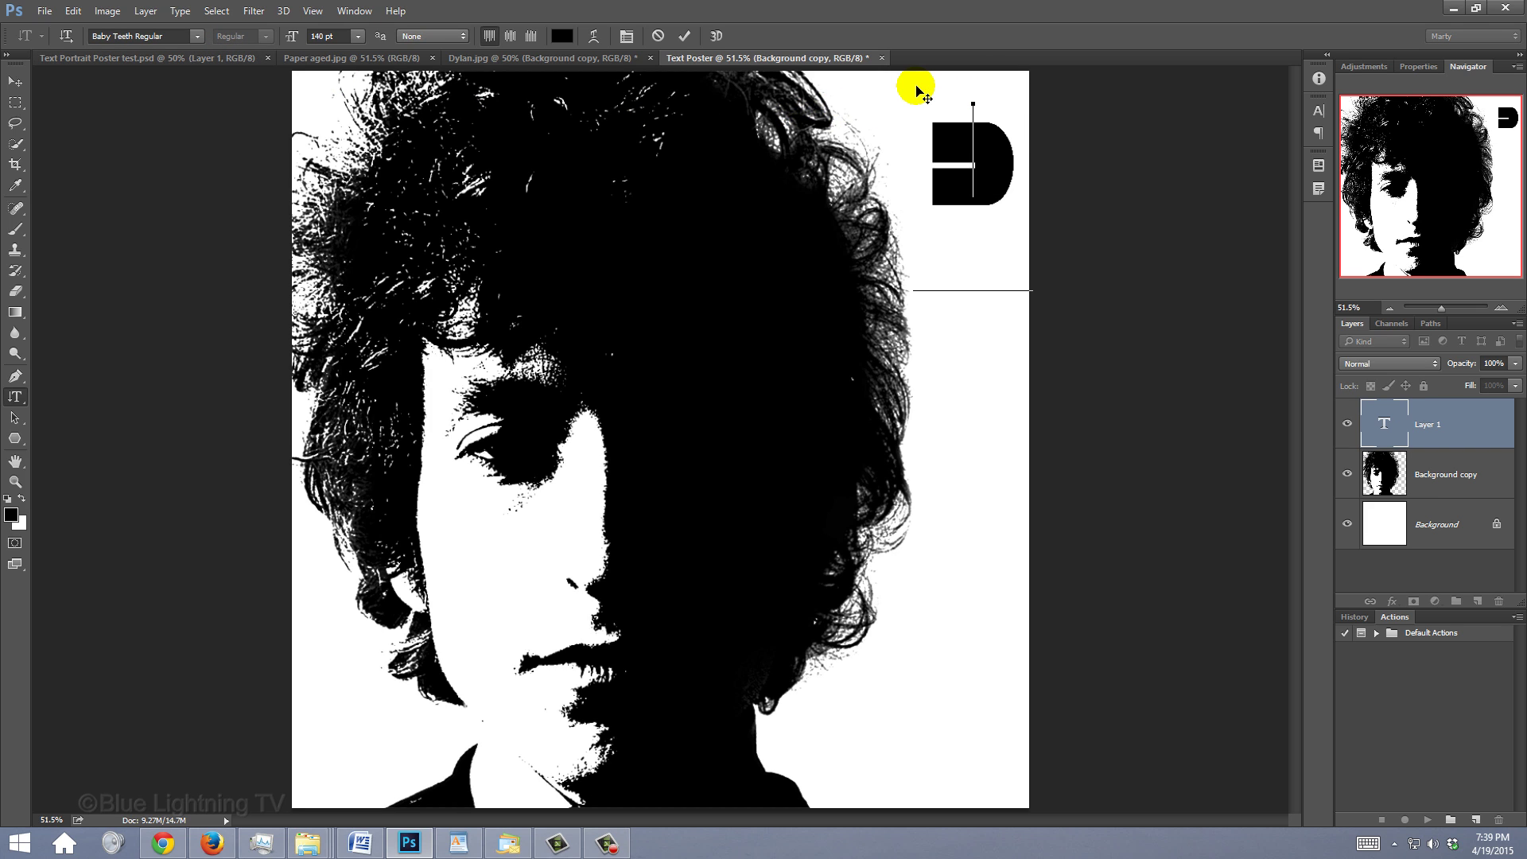
pyautogui.write('YLAN')
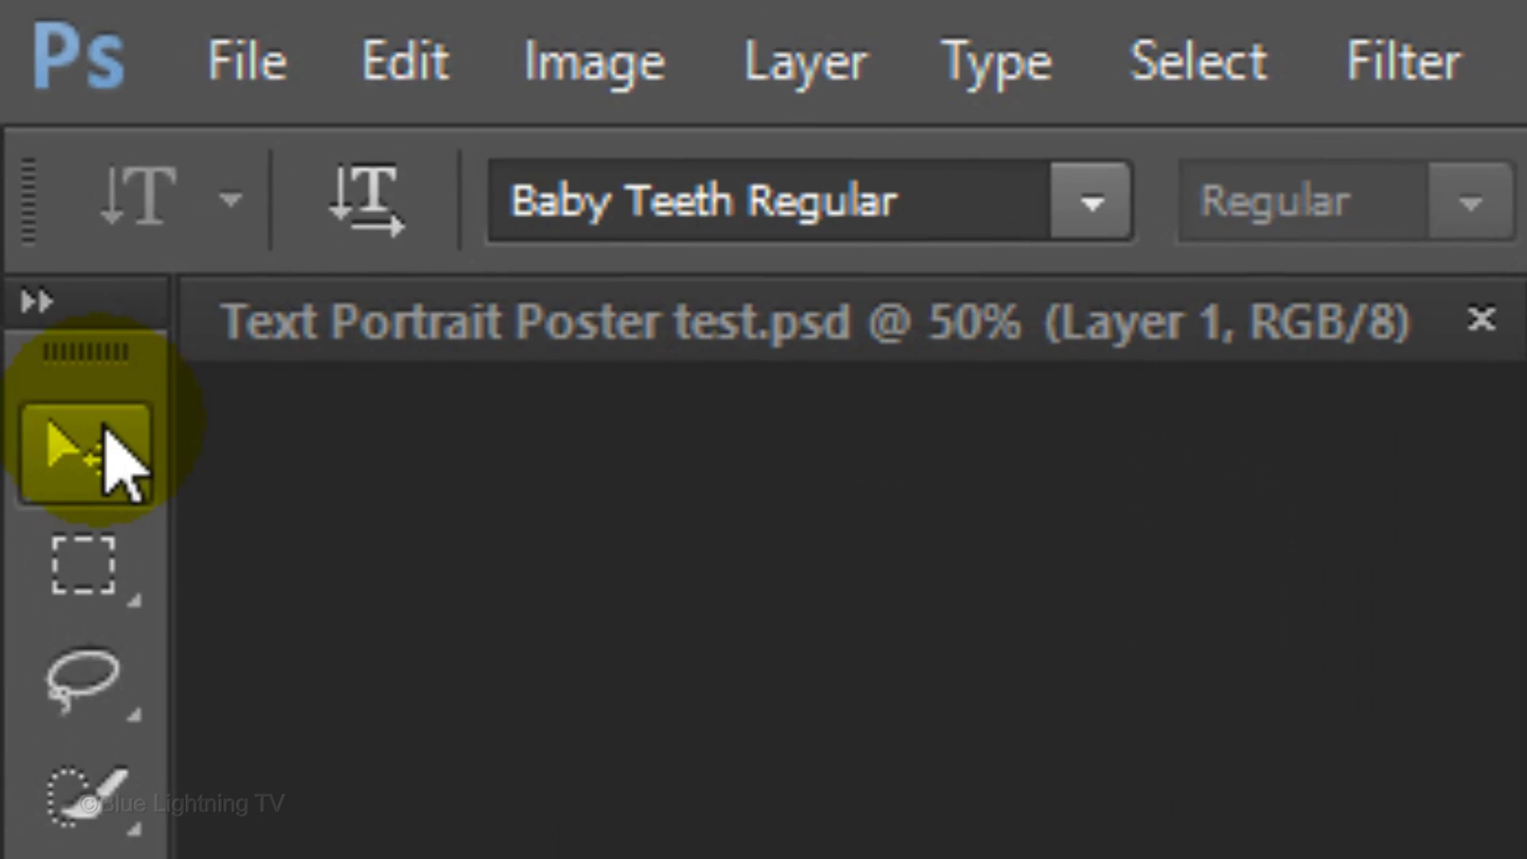
# Free-transform DYLAN: shift it toward the top and scale it up proportionally.
pyautogui.click(18, 81)
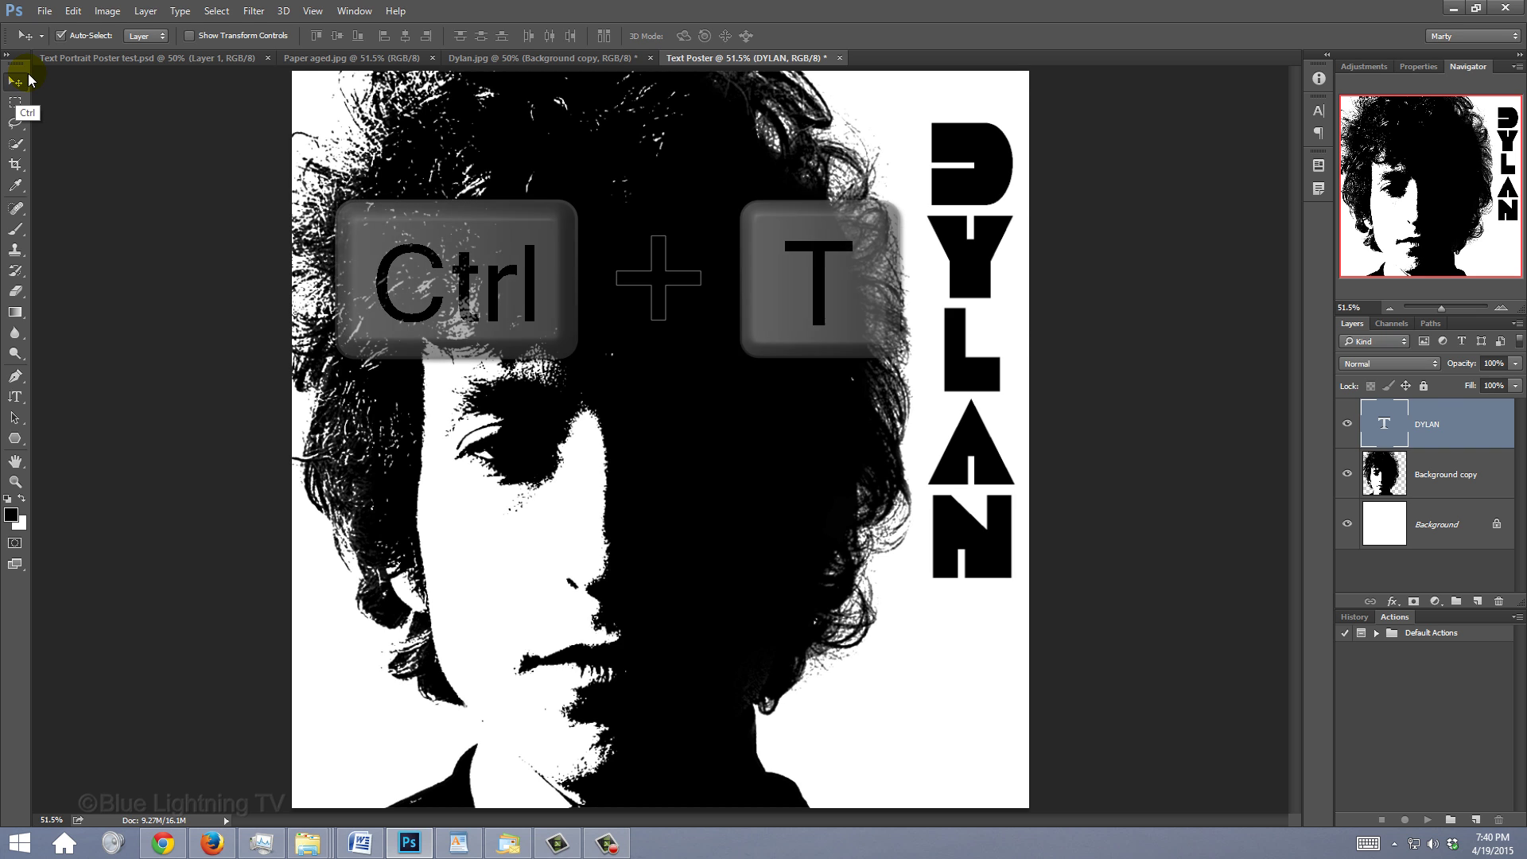
pyautogui.hotkey('ctrl', 't')
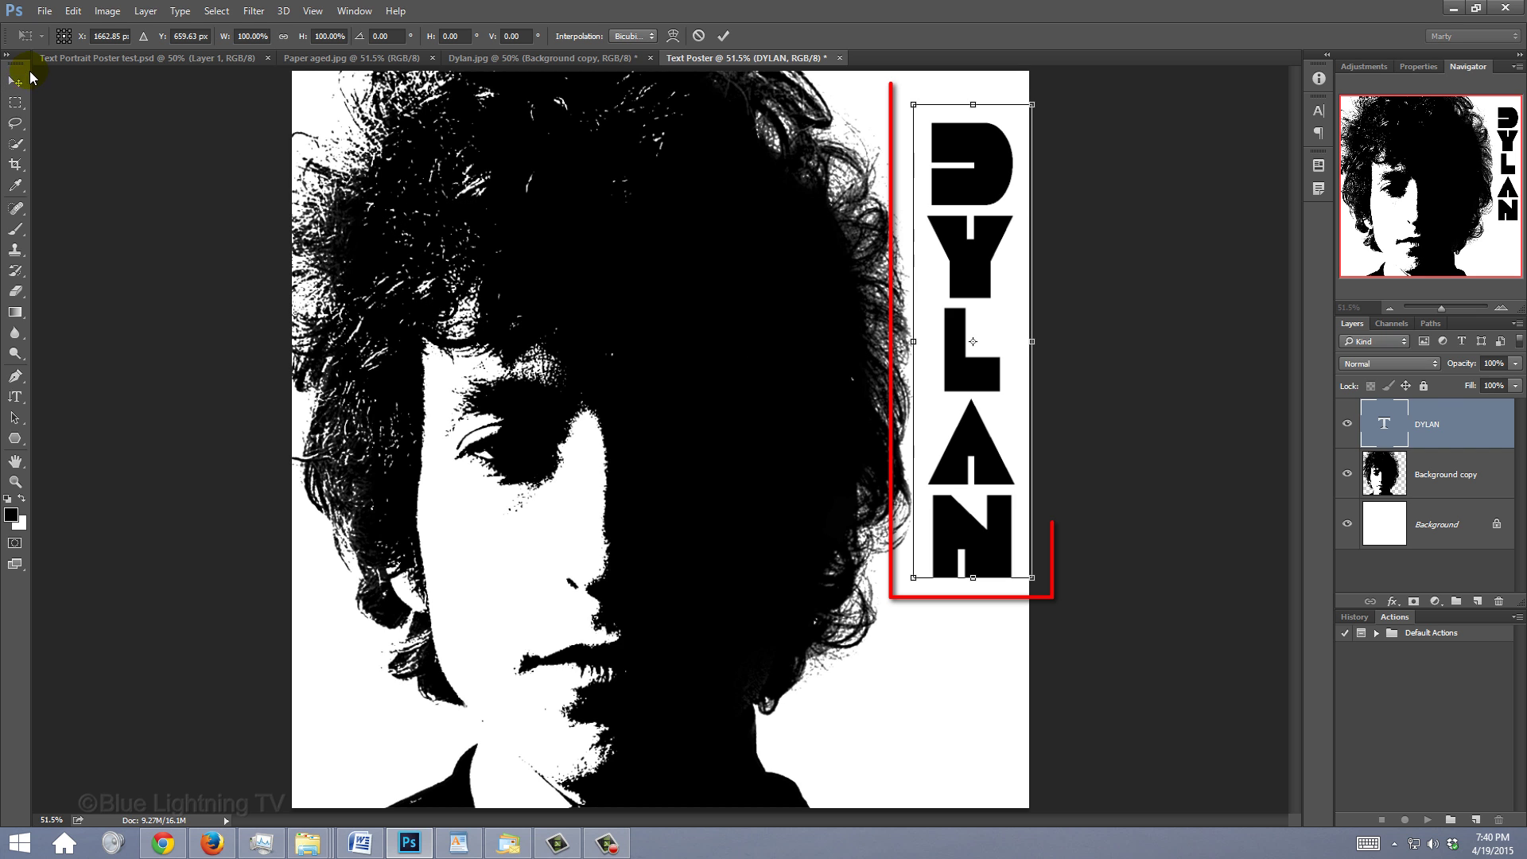
pyautogui.moveTo(948, 224); pyautogui.dragTo(963, 159)
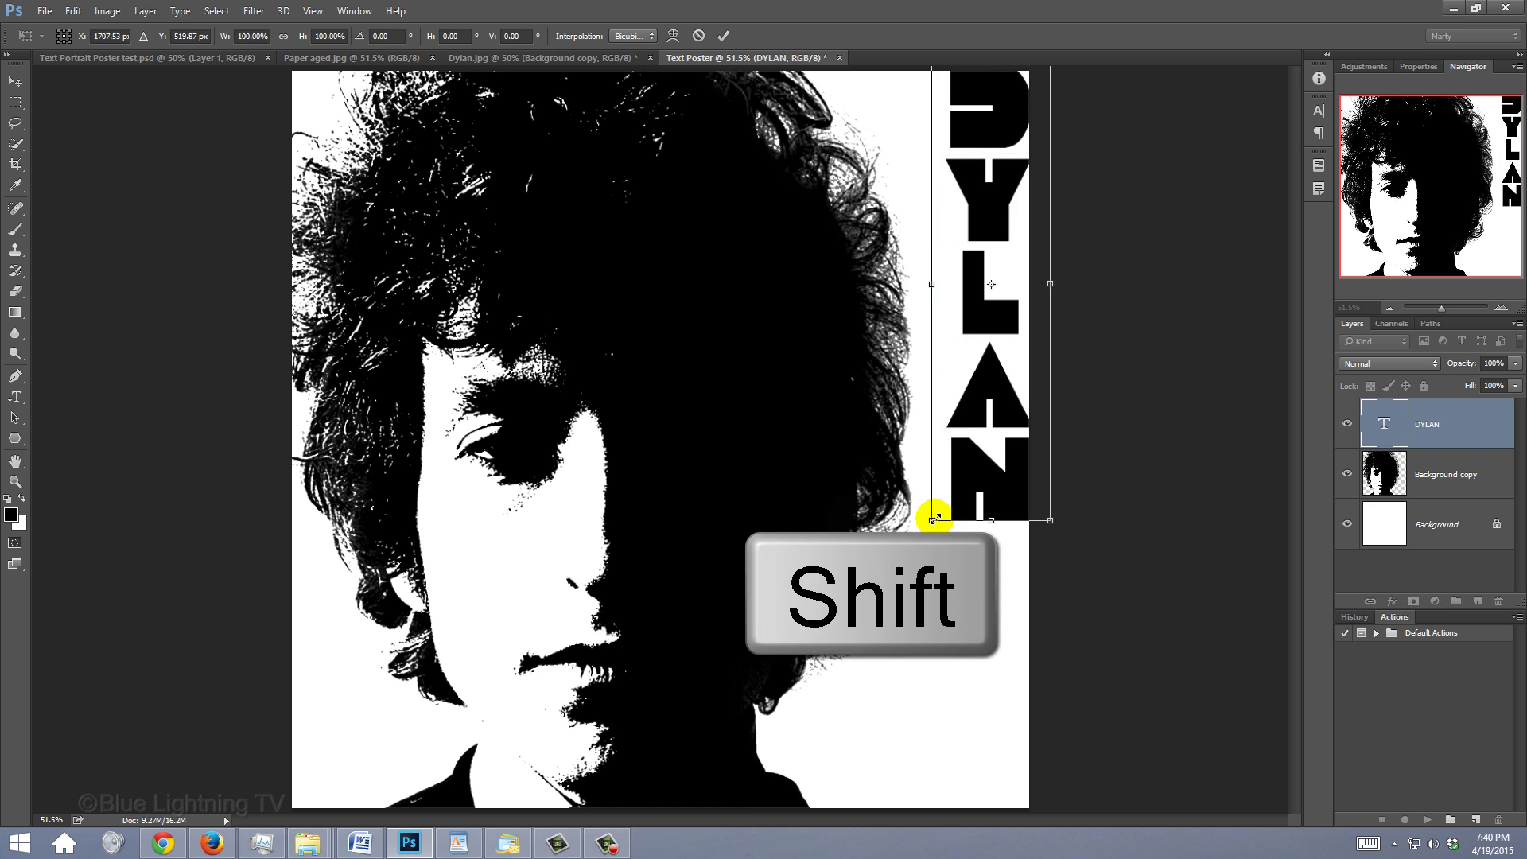
pyautogui.moveTo(932, 519); pyautogui.dragTo(819, 801)
pyautogui.moveTo(936, 560); pyautogui.dragTo(949, 564)
pyautogui.press('Return')
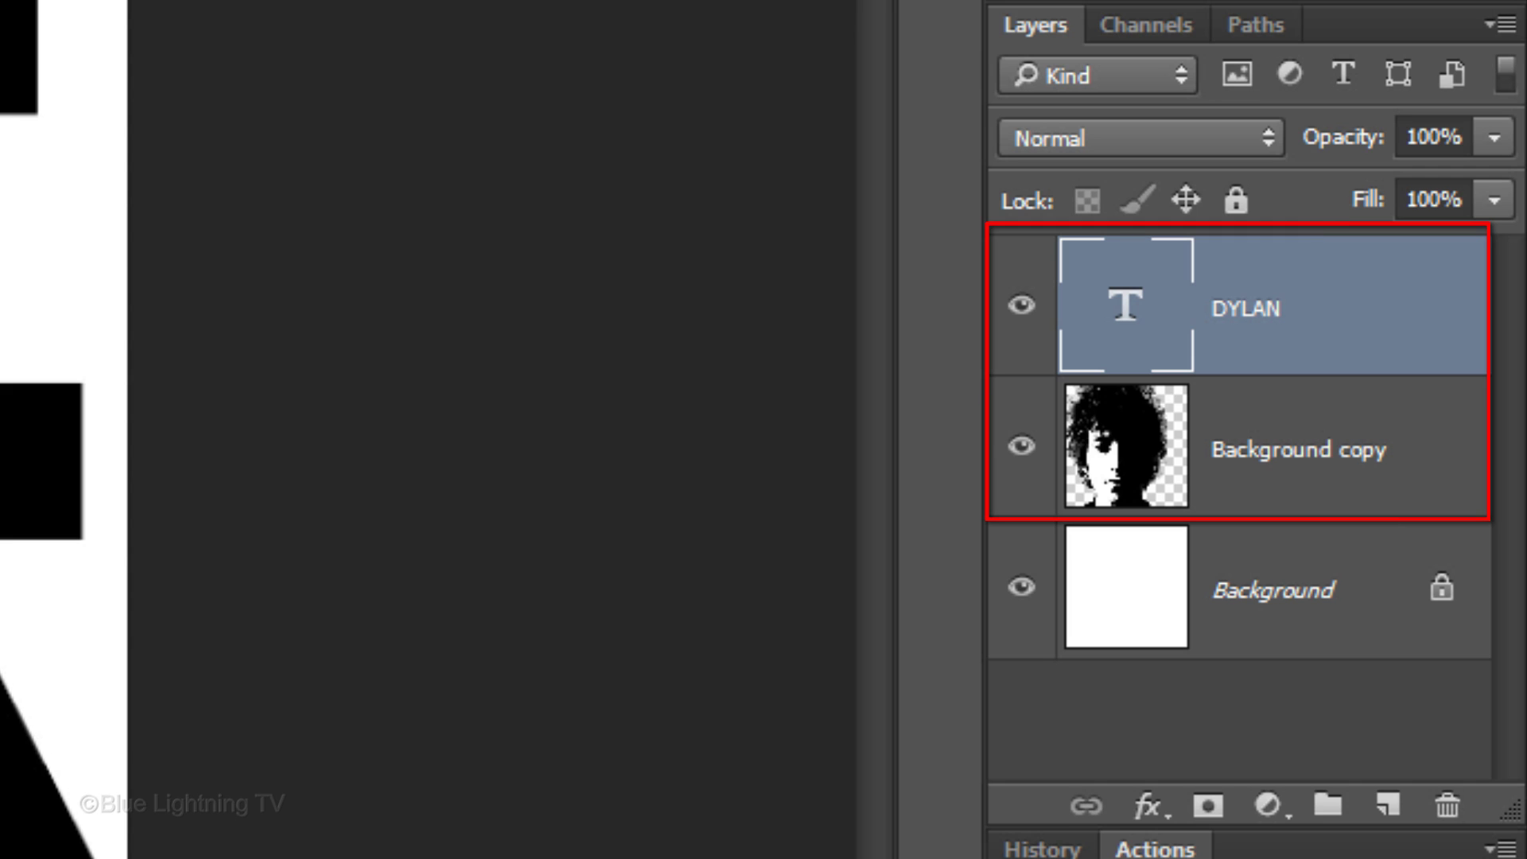
# Merge the DYLAN text with the Background copy portrait layer and hide the result.
pyautogui.keyDown('shift'); pyautogui.click(1103, 450); pyautogui.keyUp('shift')
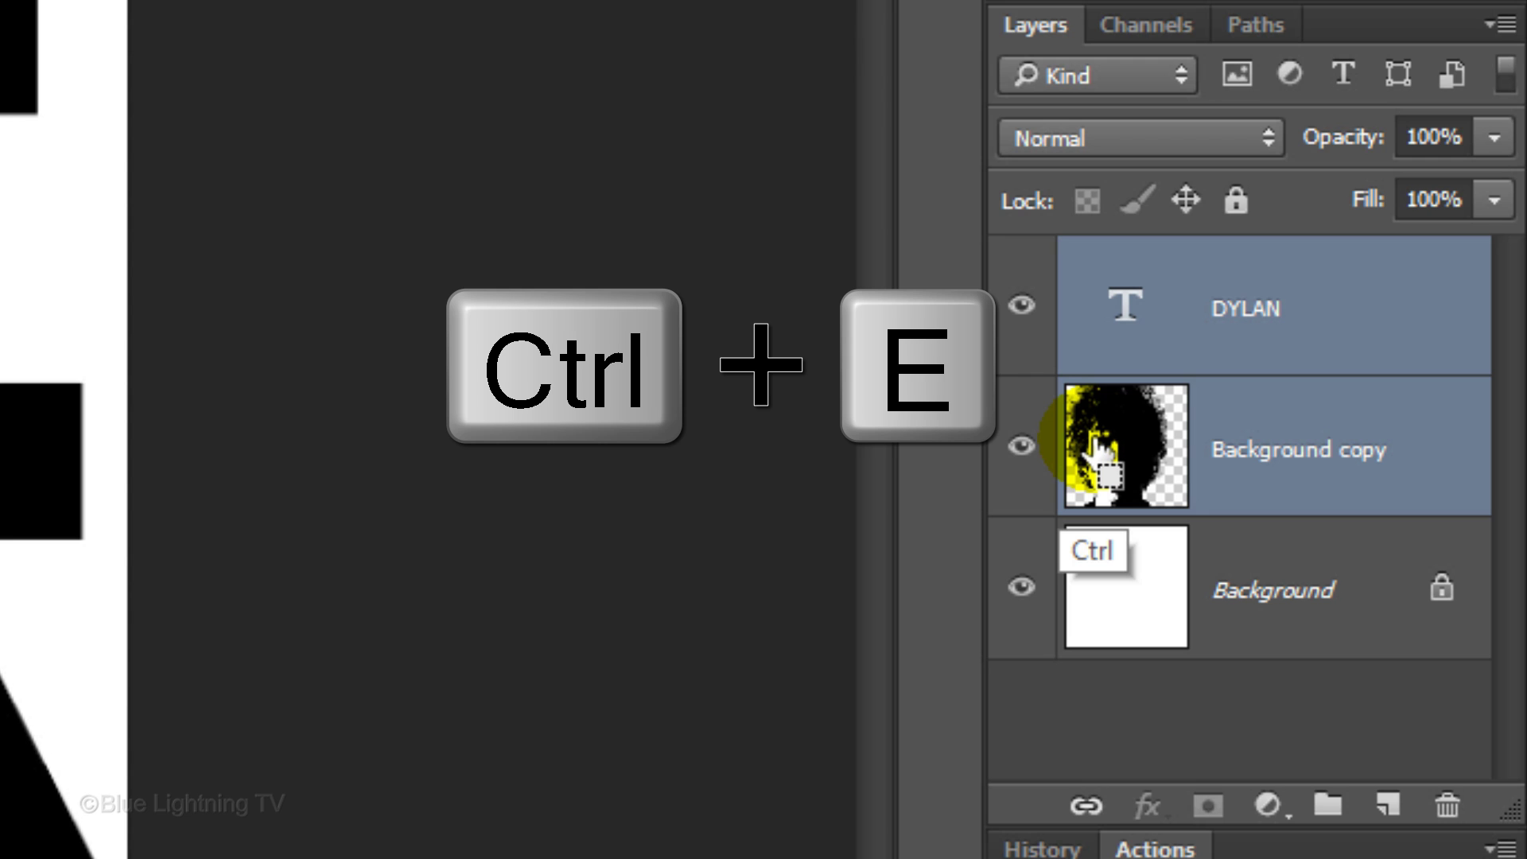
pyautogui.hotkey('ctrl', 'e')
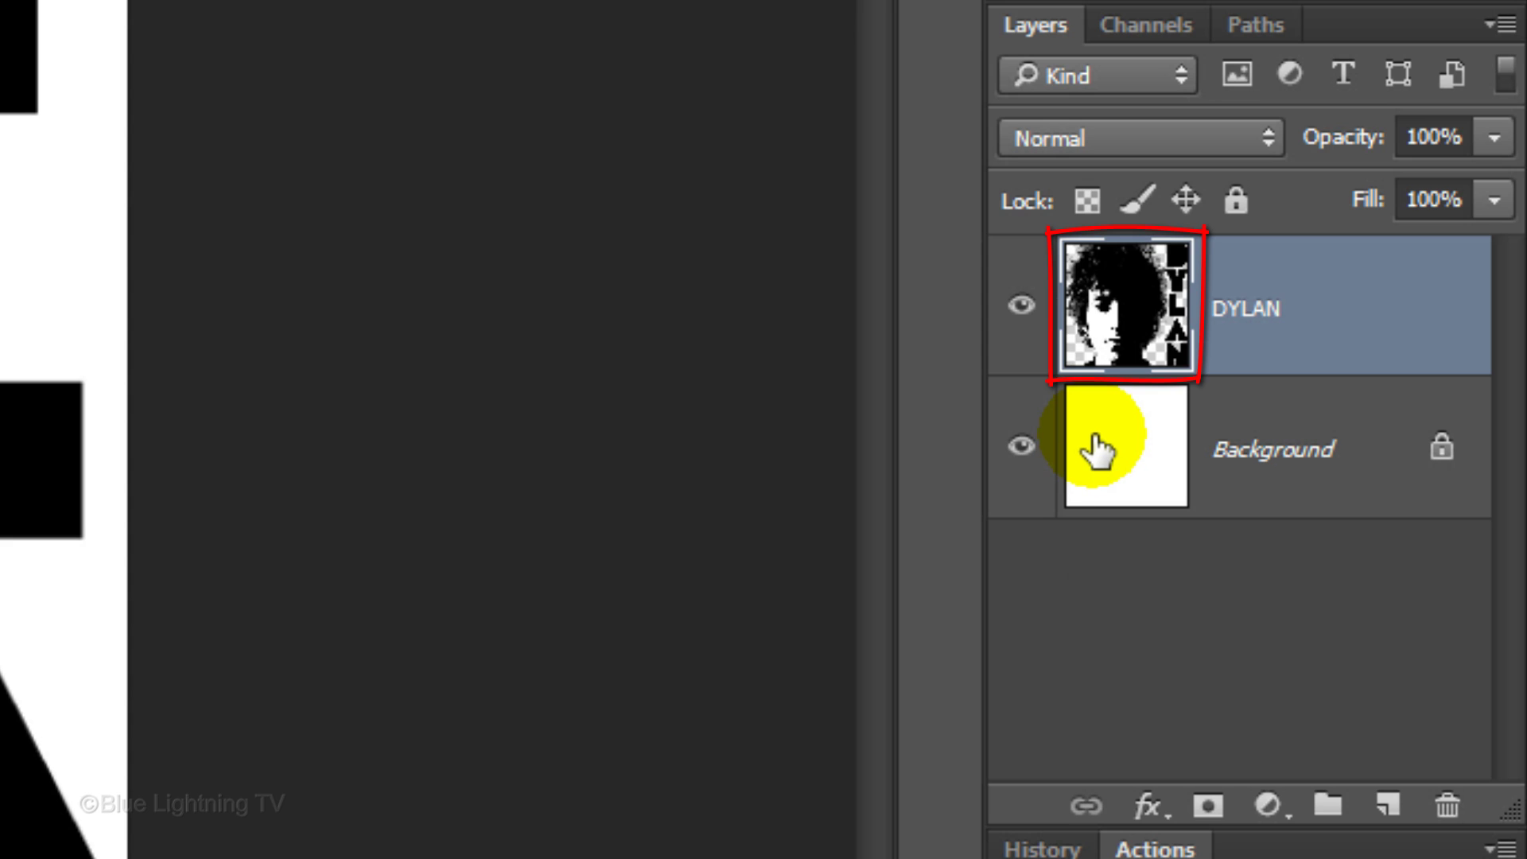
pyautogui.click(1022, 308)
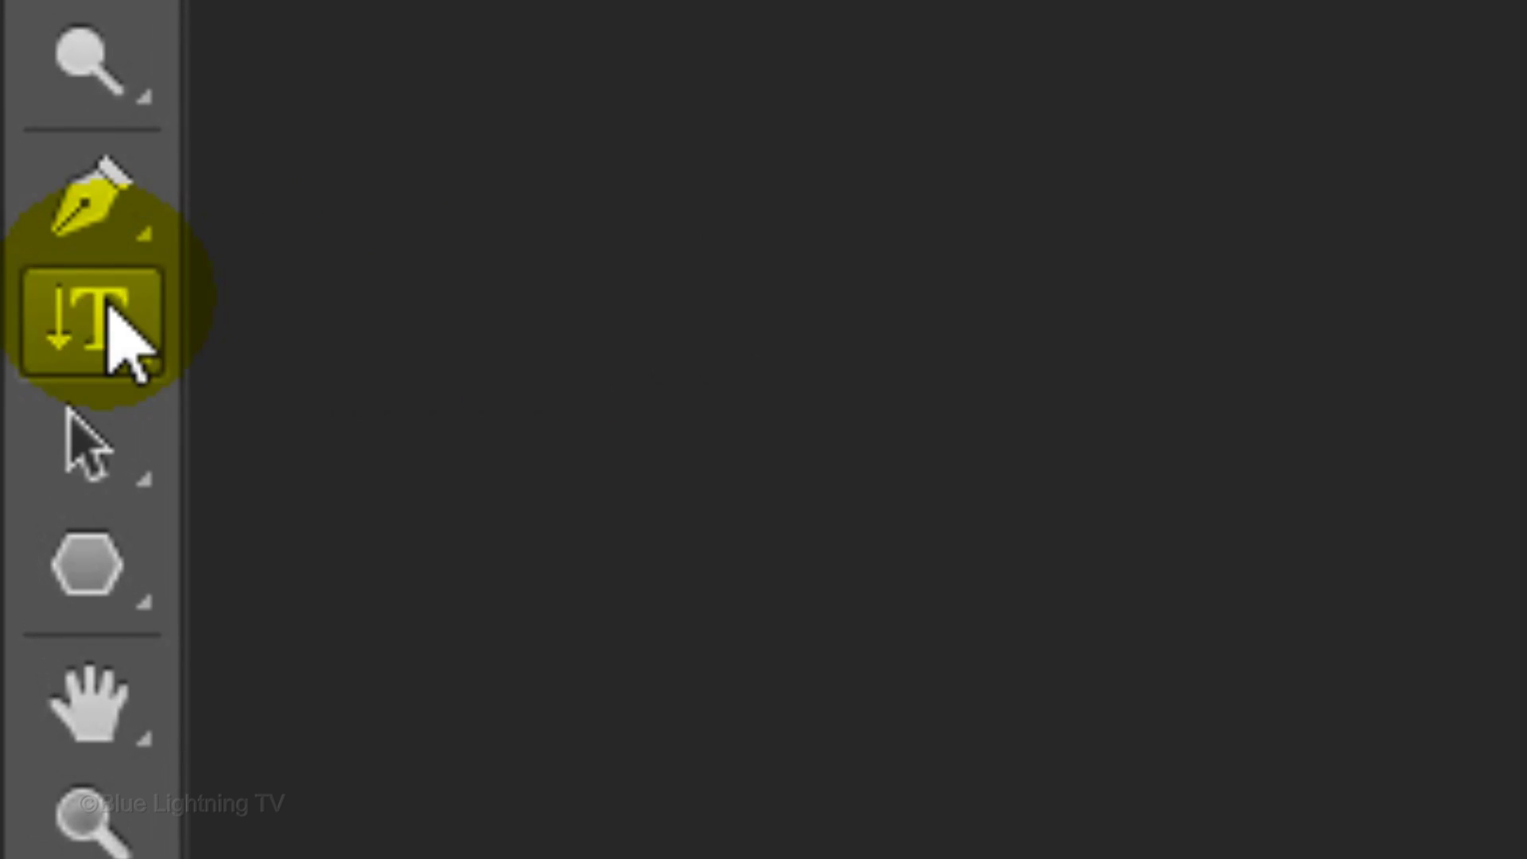
# Set the Horizontal Type Tool to Arial Regular 8 pt and show the Character panel.
pyautogui.rightClick(120, 328)
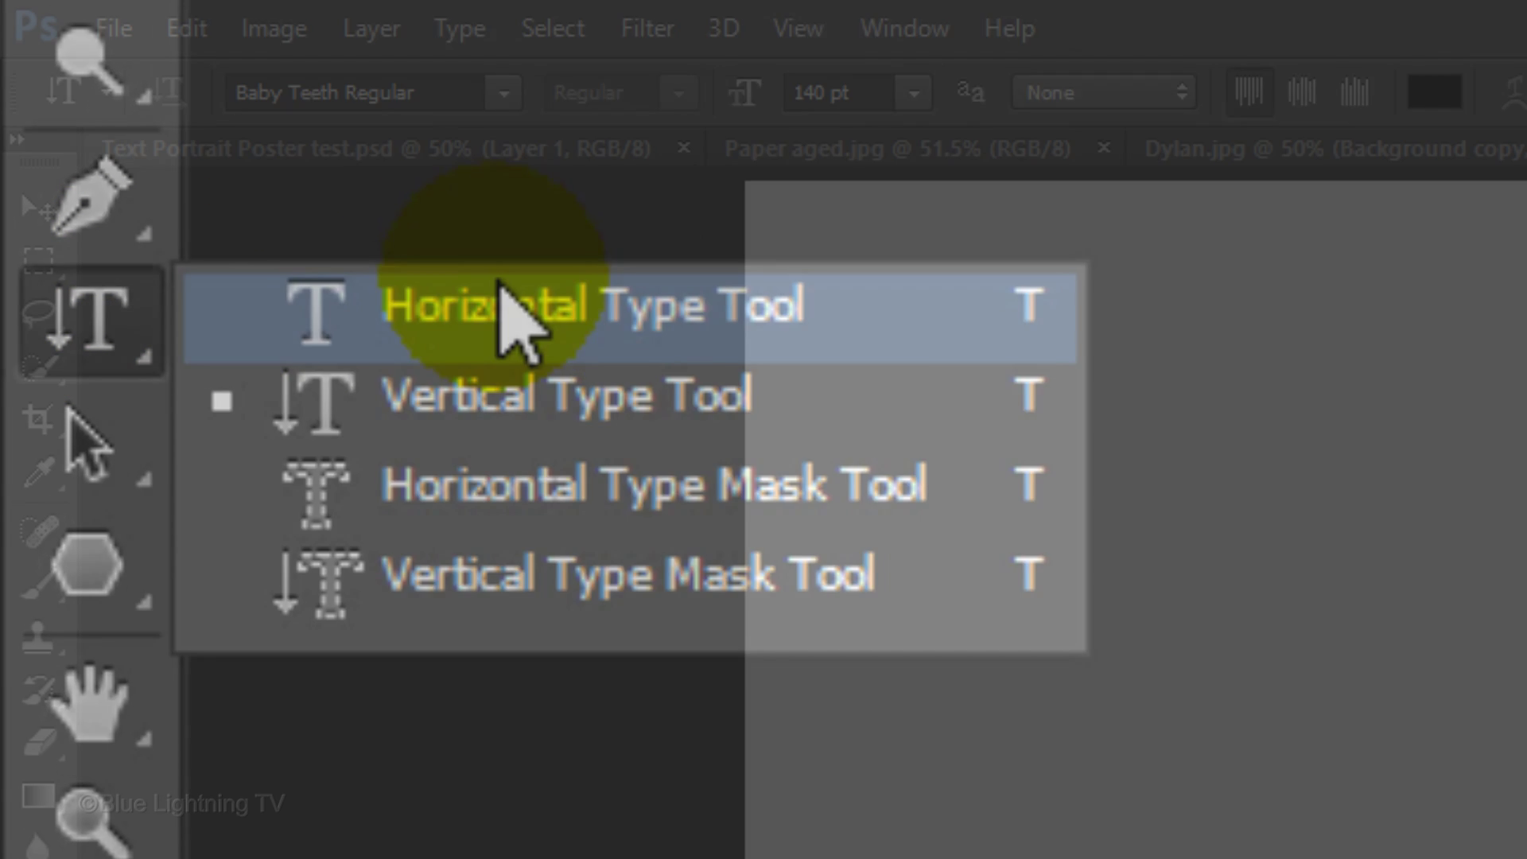
pyautogui.click(502, 305)
pyautogui.click(420, 84)
pyautogui.write('arial')
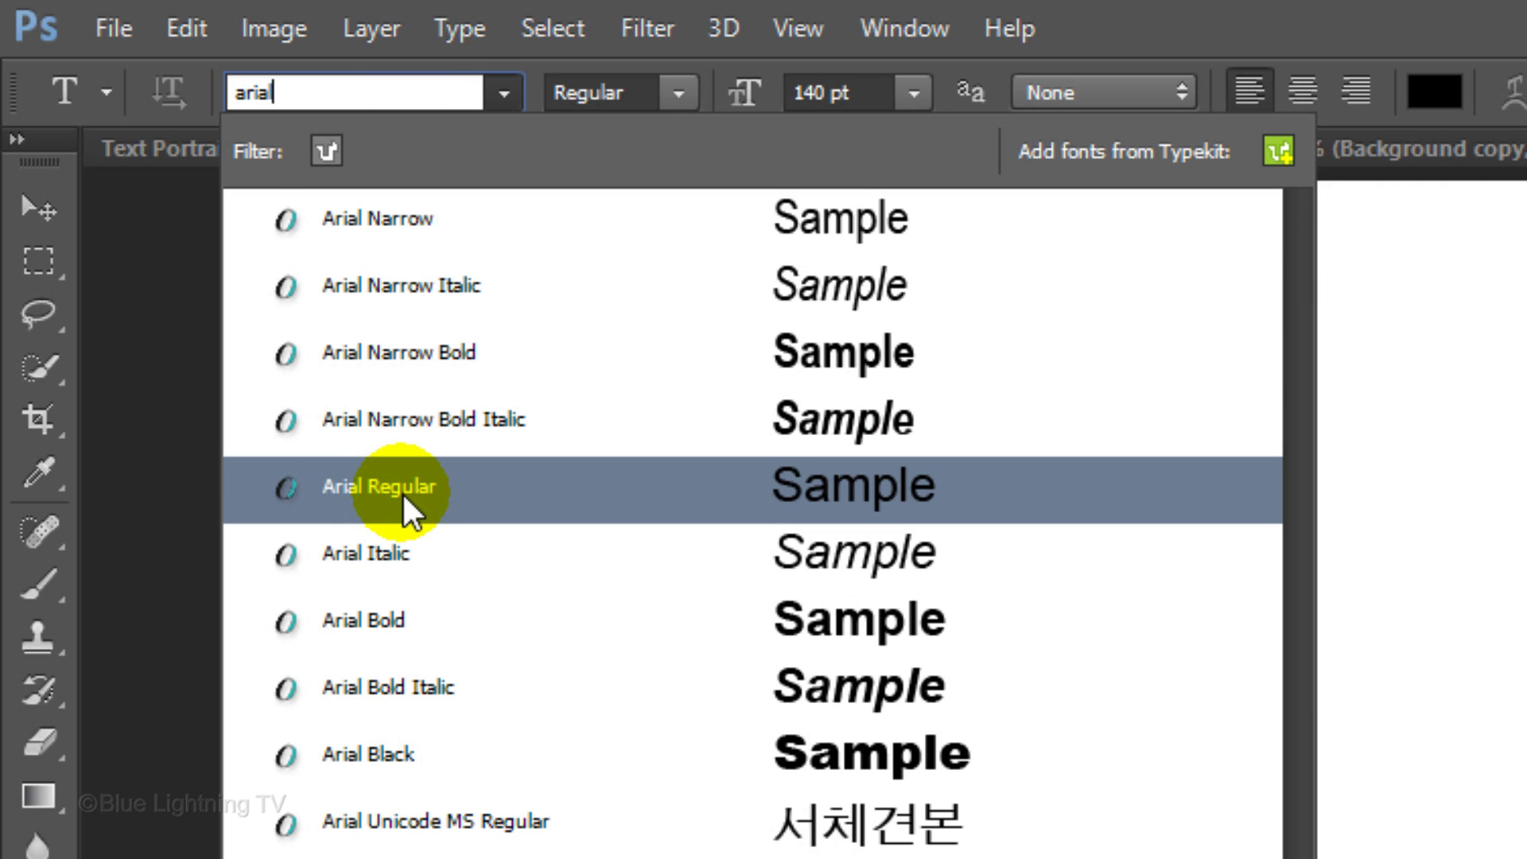
pyautogui.click(403, 494)
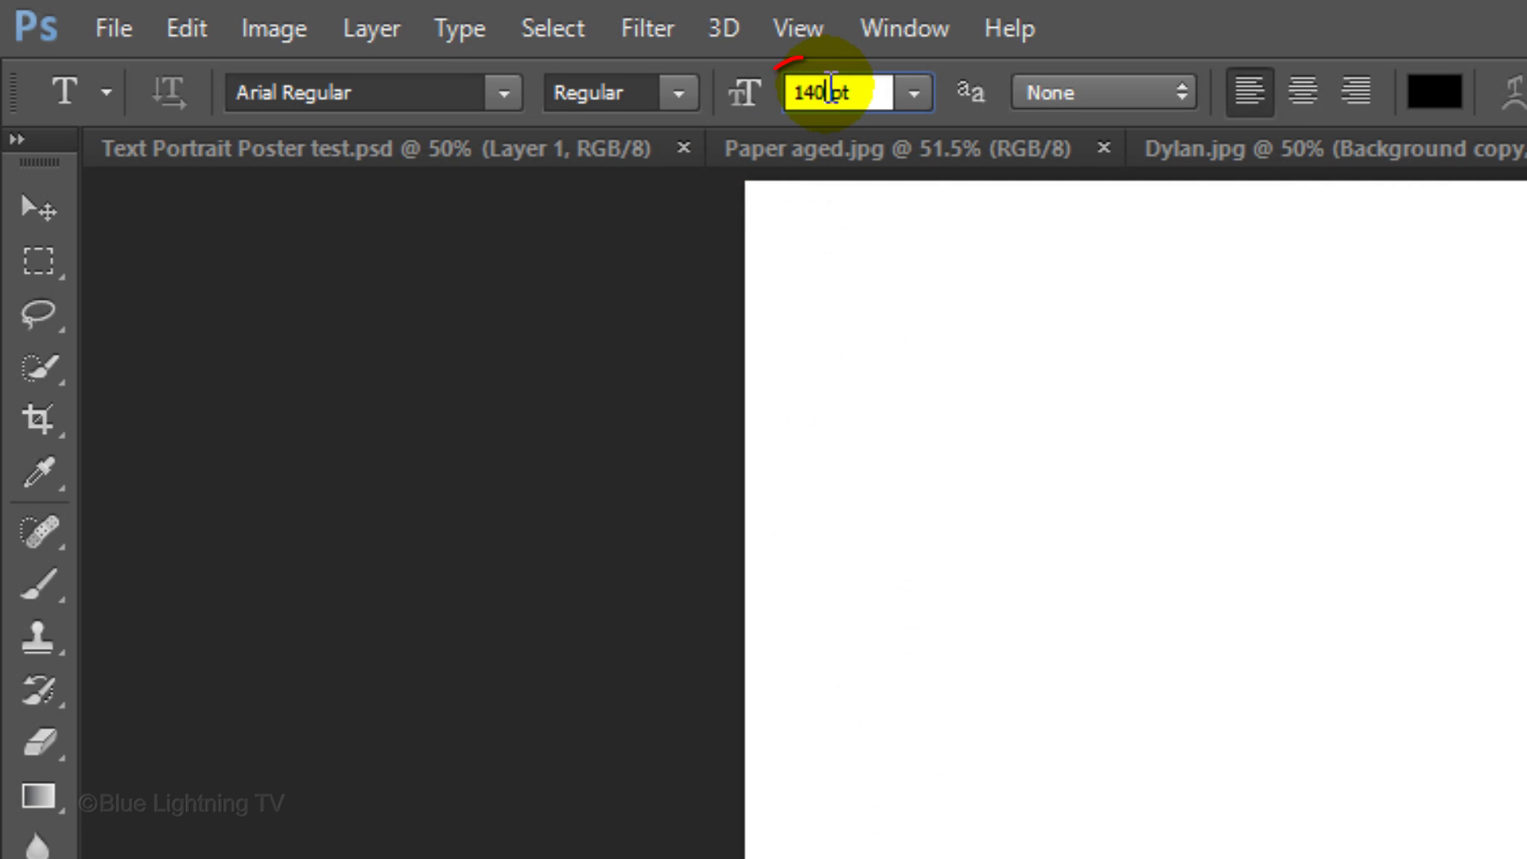
pyautogui.write('8')
pyautogui.press('Return')
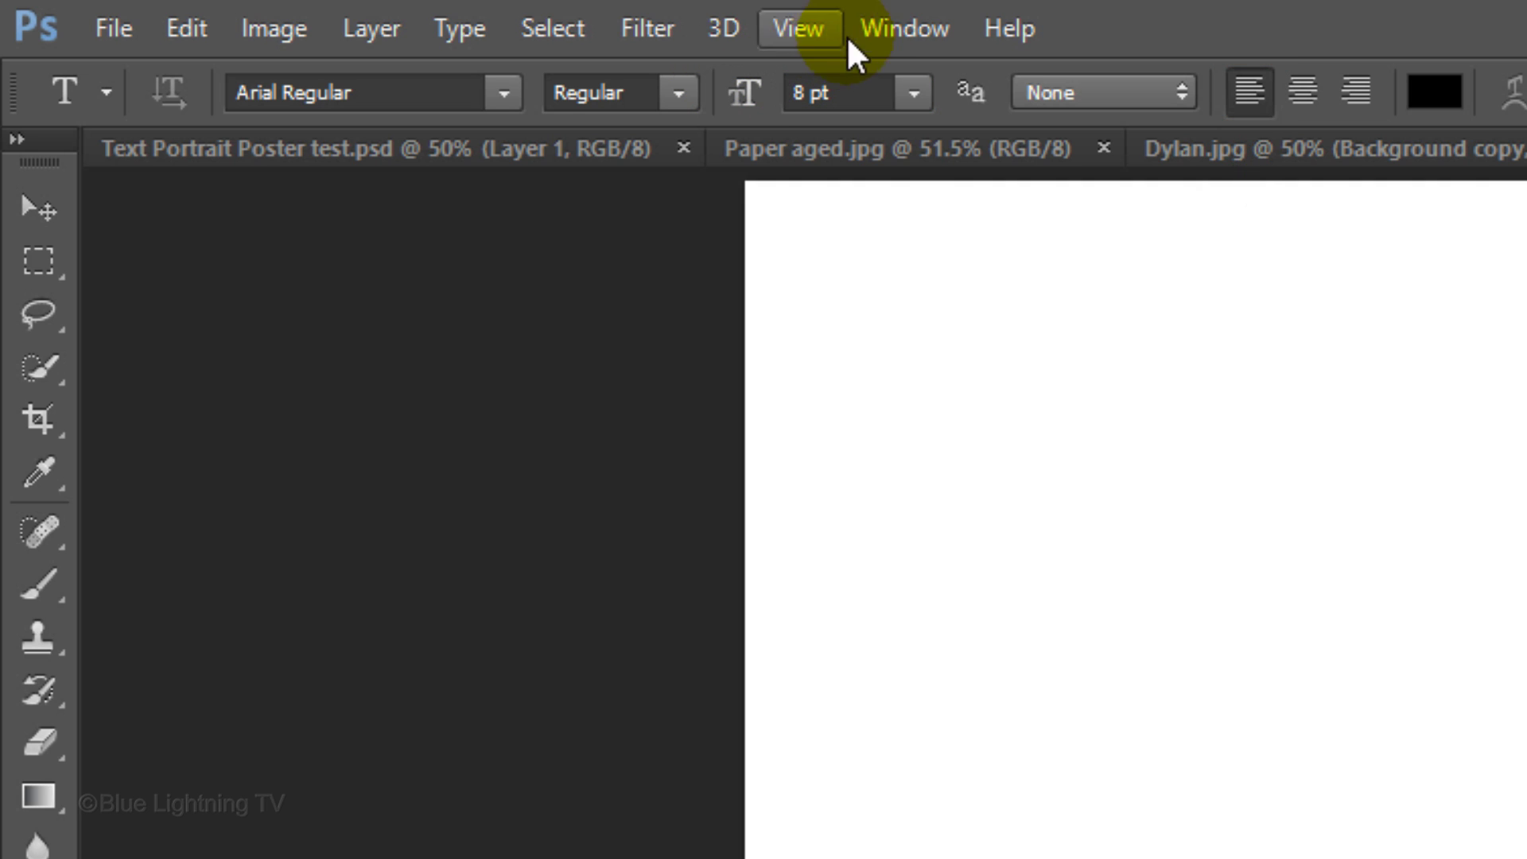
pyautogui.click(903, 29)
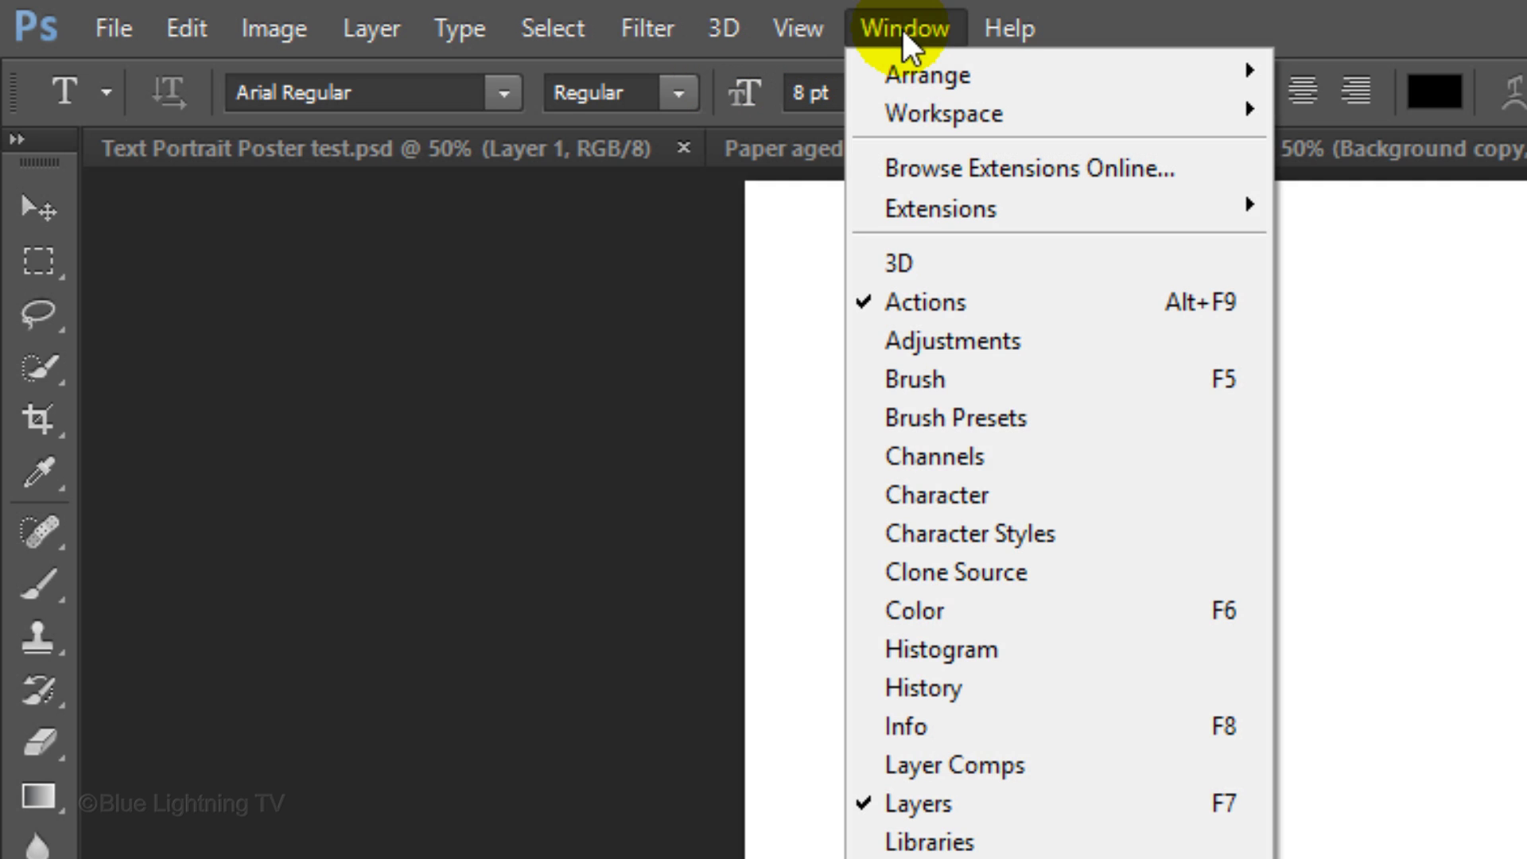
pyautogui.click(980, 490)
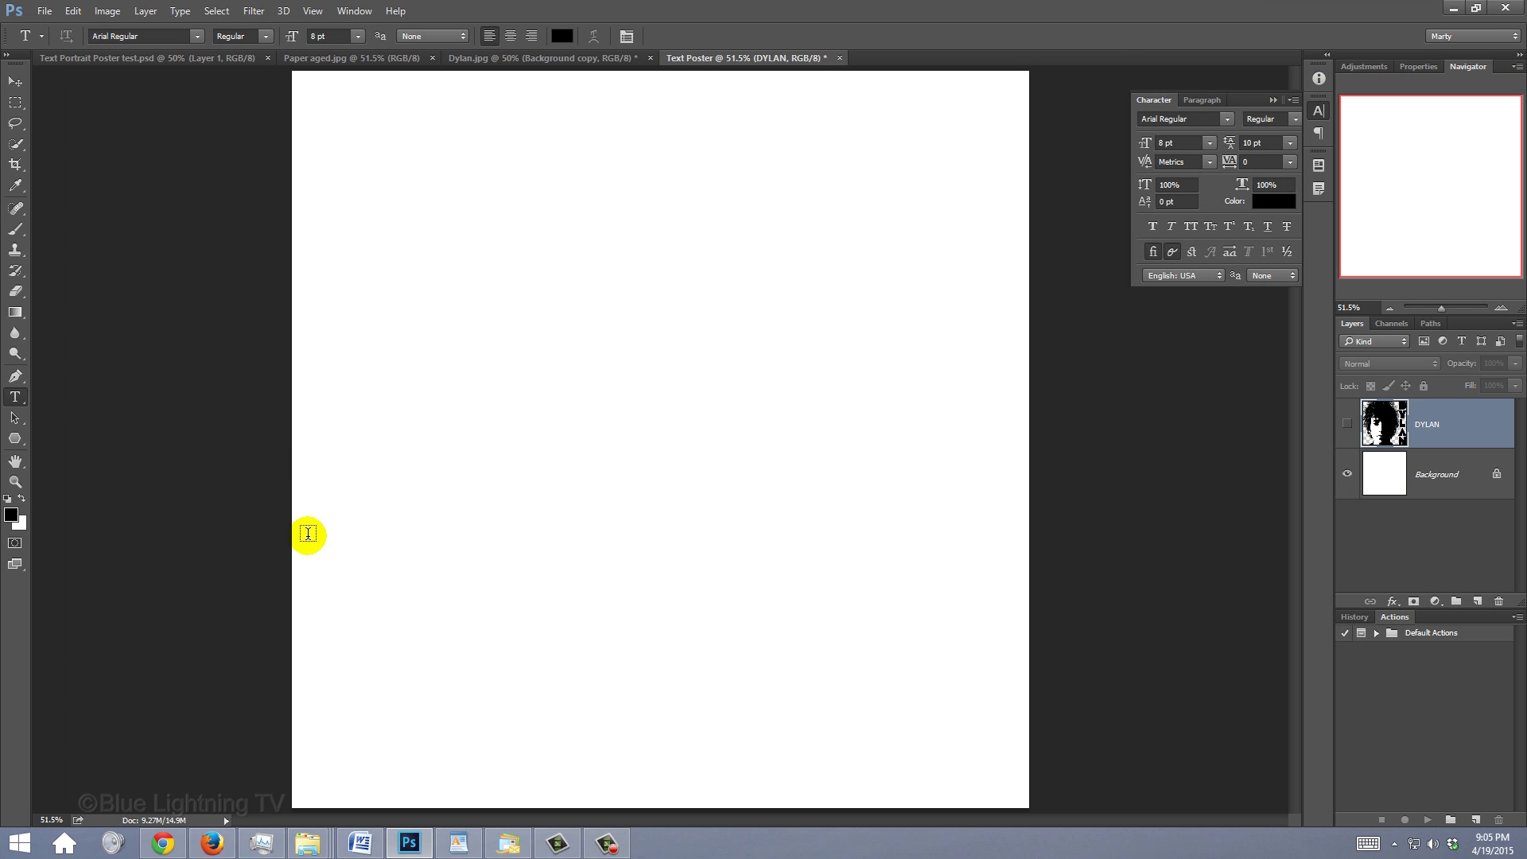
# Open the Blowin' In The Wind lyrics page on AZLyrics from a Bob Dylan search.
pyautogui.click(214, 842)
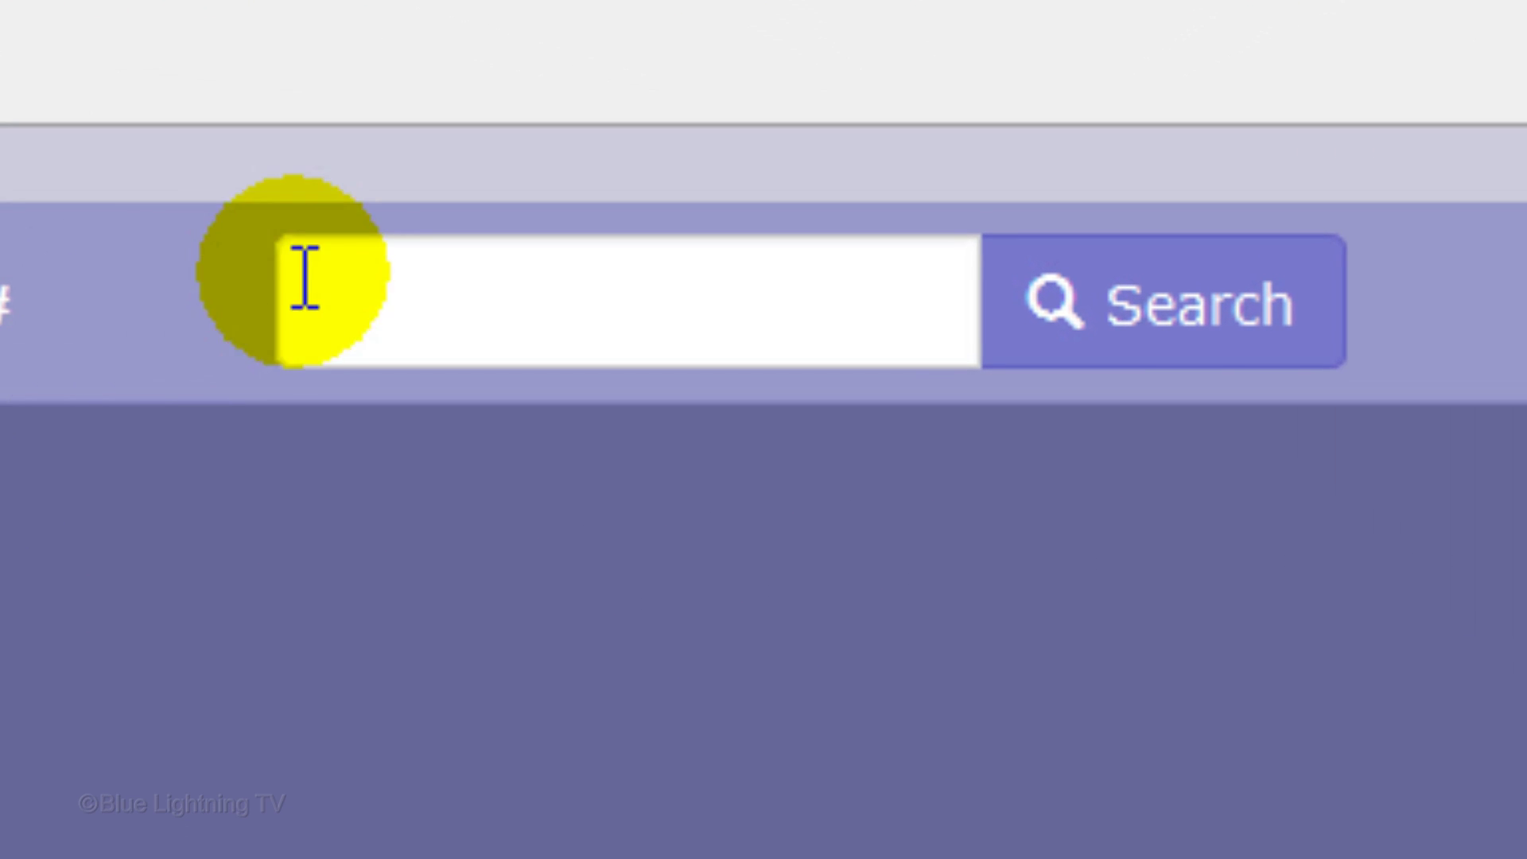
pyautogui.click(317, 275)
pyautogui.write('Bob Dylan')
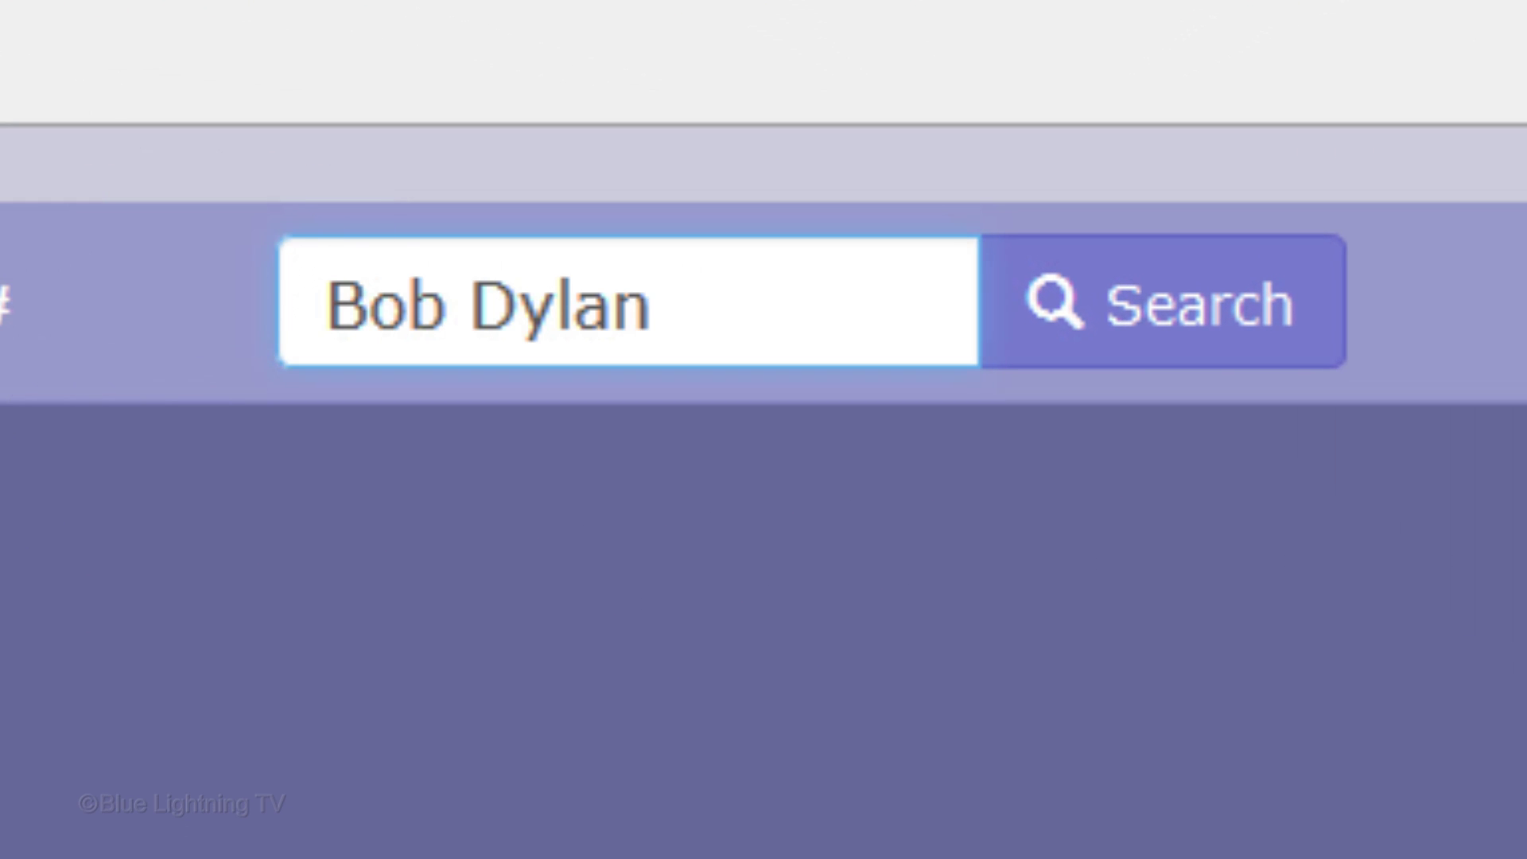
pyautogui.press('Return')
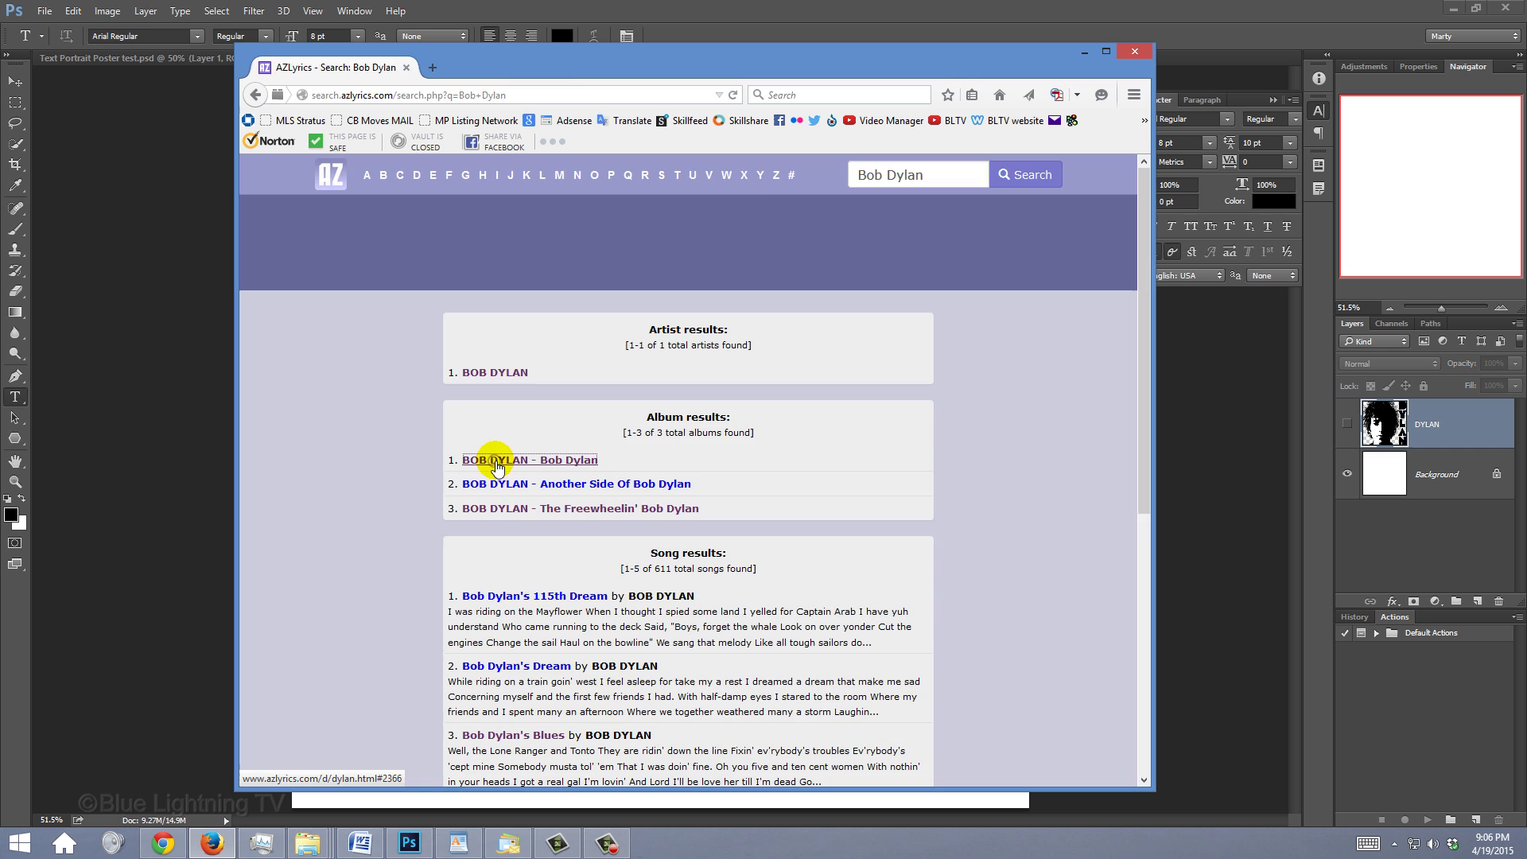
pyautogui.click(500, 460)
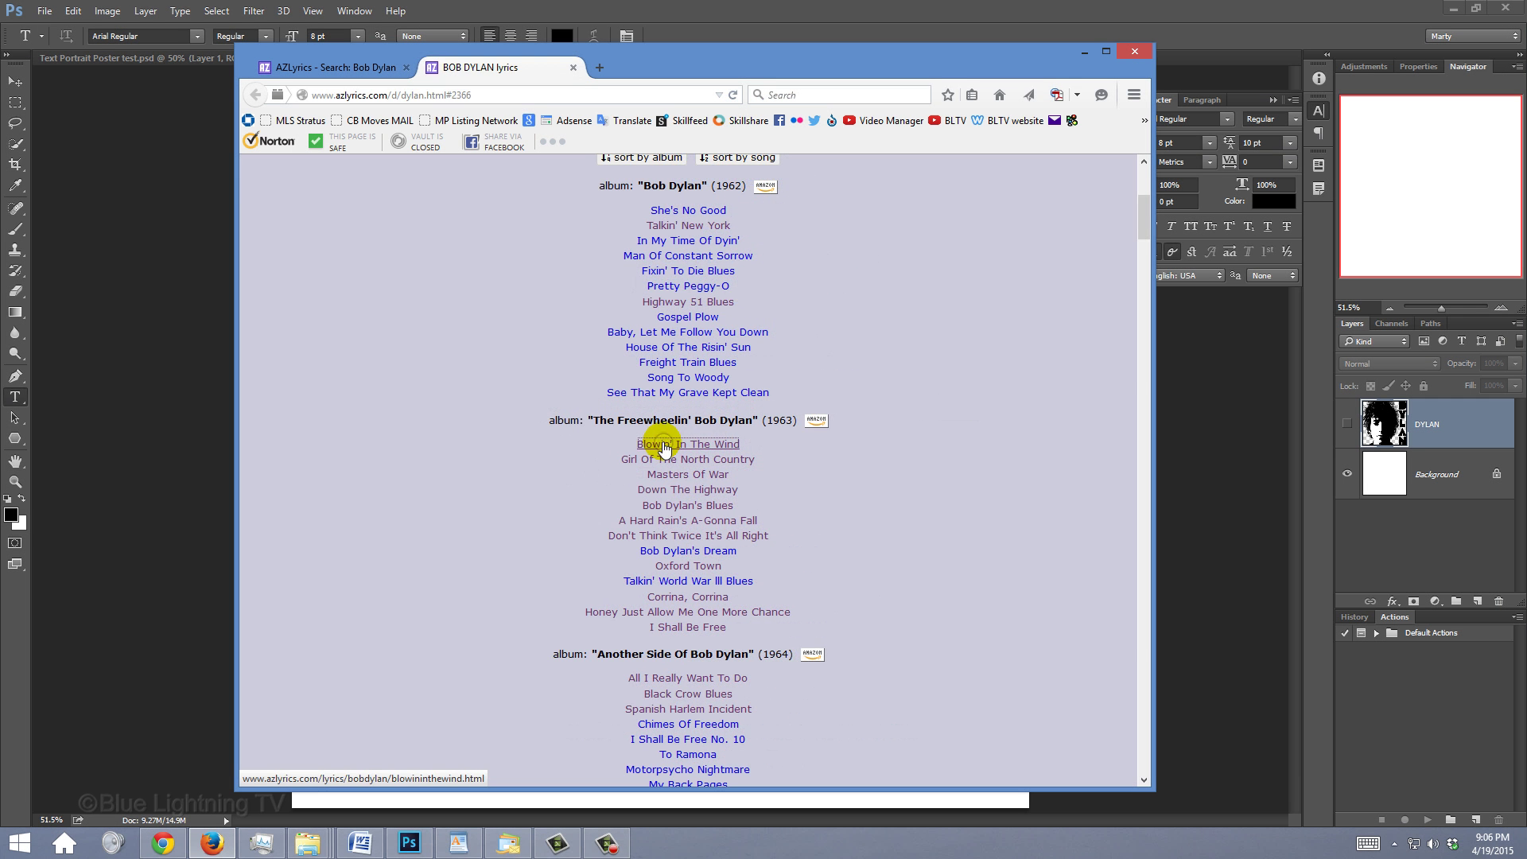
pyautogui.click(665, 441)
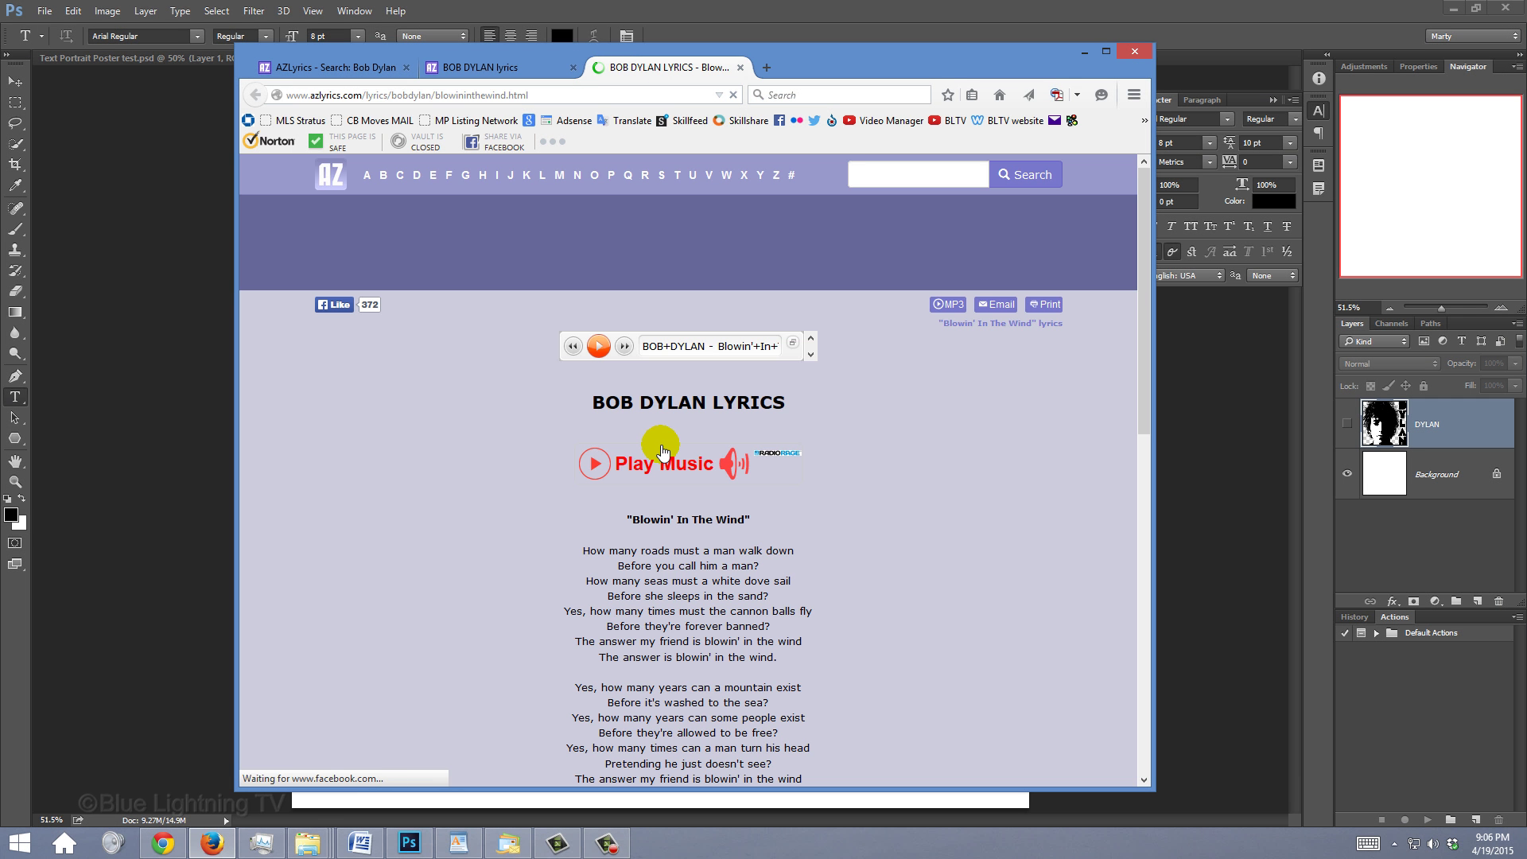
pyautogui.moveTo(1140, 324); pyautogui.dragTo(1142, 429)
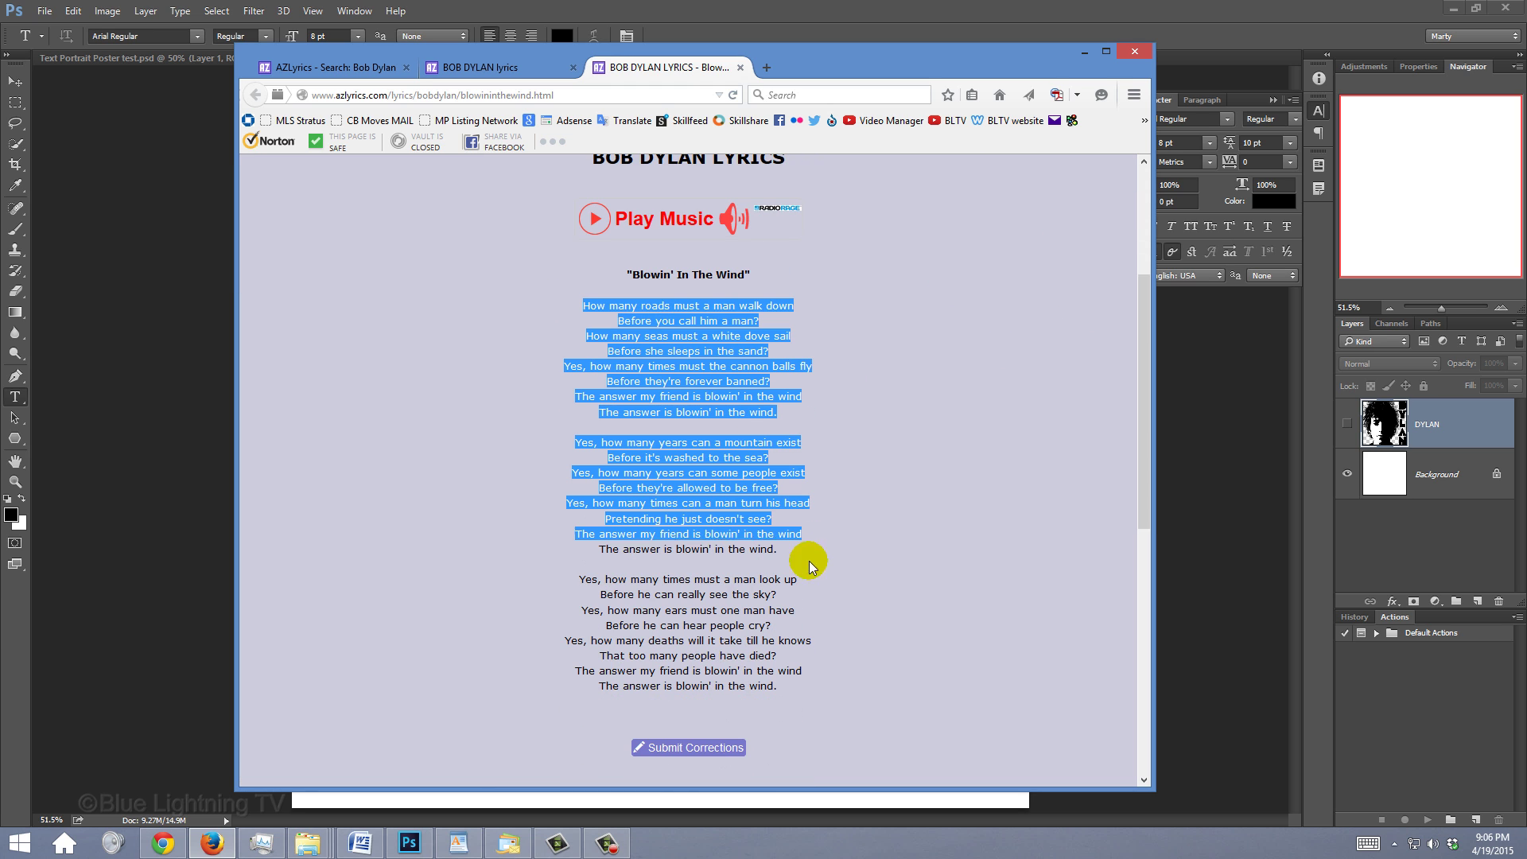
# Copy the full song lyrics, then close the page and minimize Firefox.
pyautogui.moveTo(580, 318); pyautogui.dragTo(820, 694)
pyautogui.hotkey('ctrl', 'c')
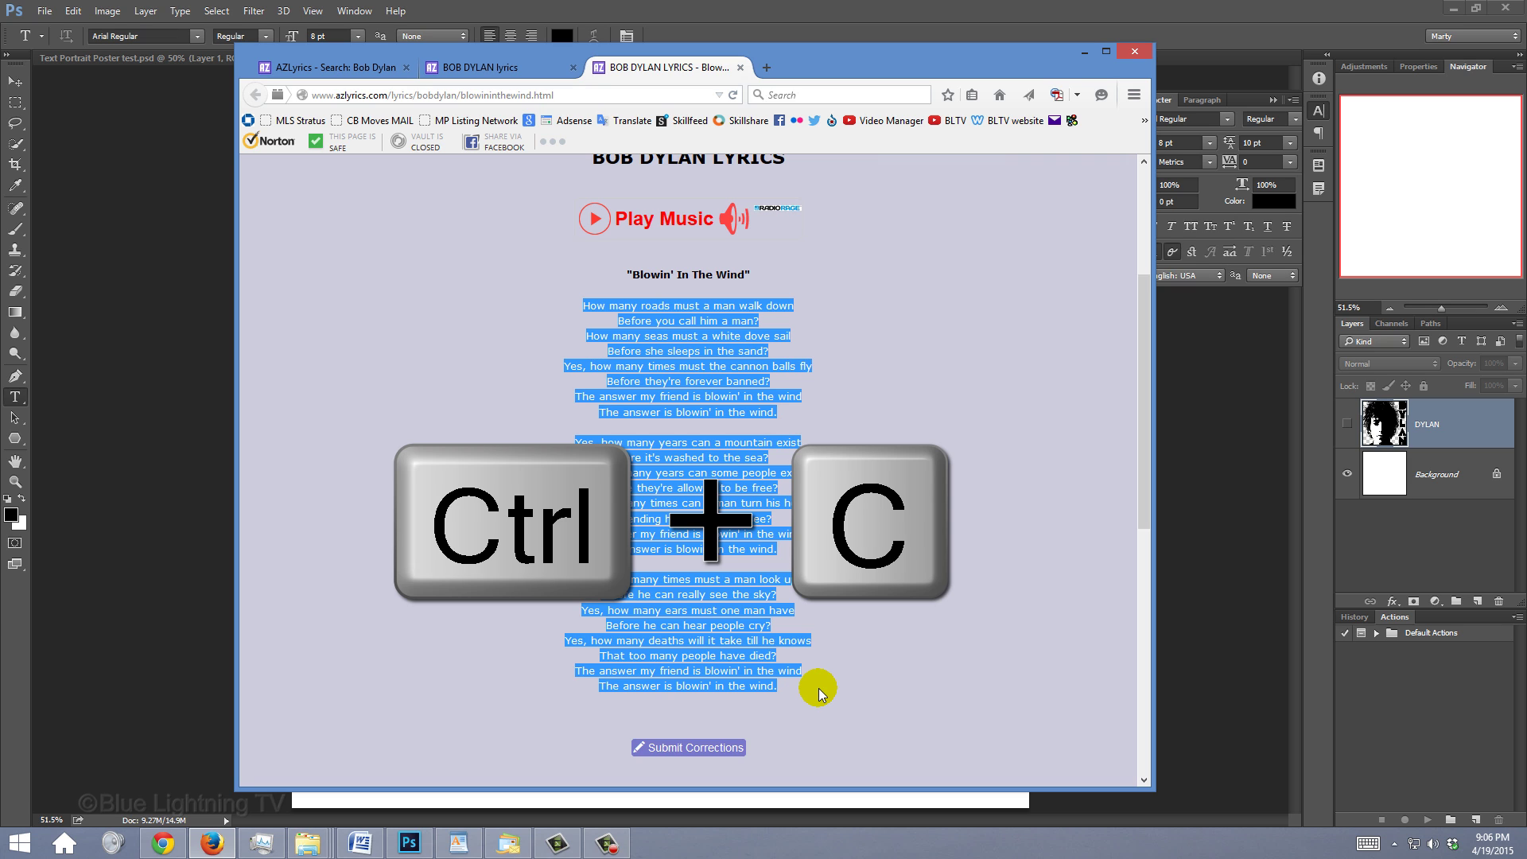
pyautogui.click(740, 72)
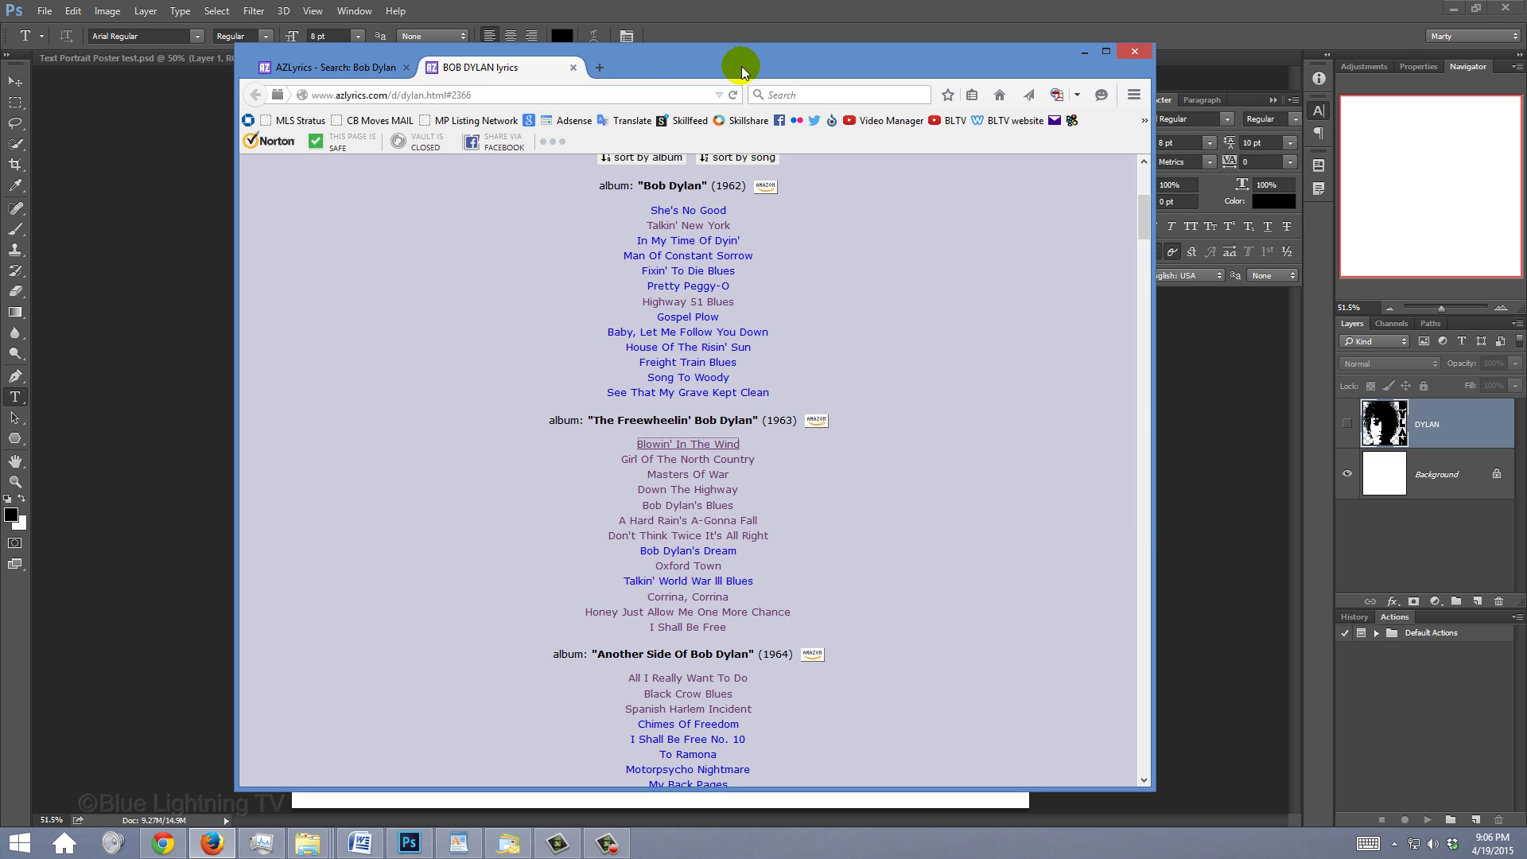
pyautogui.click(746, 16)
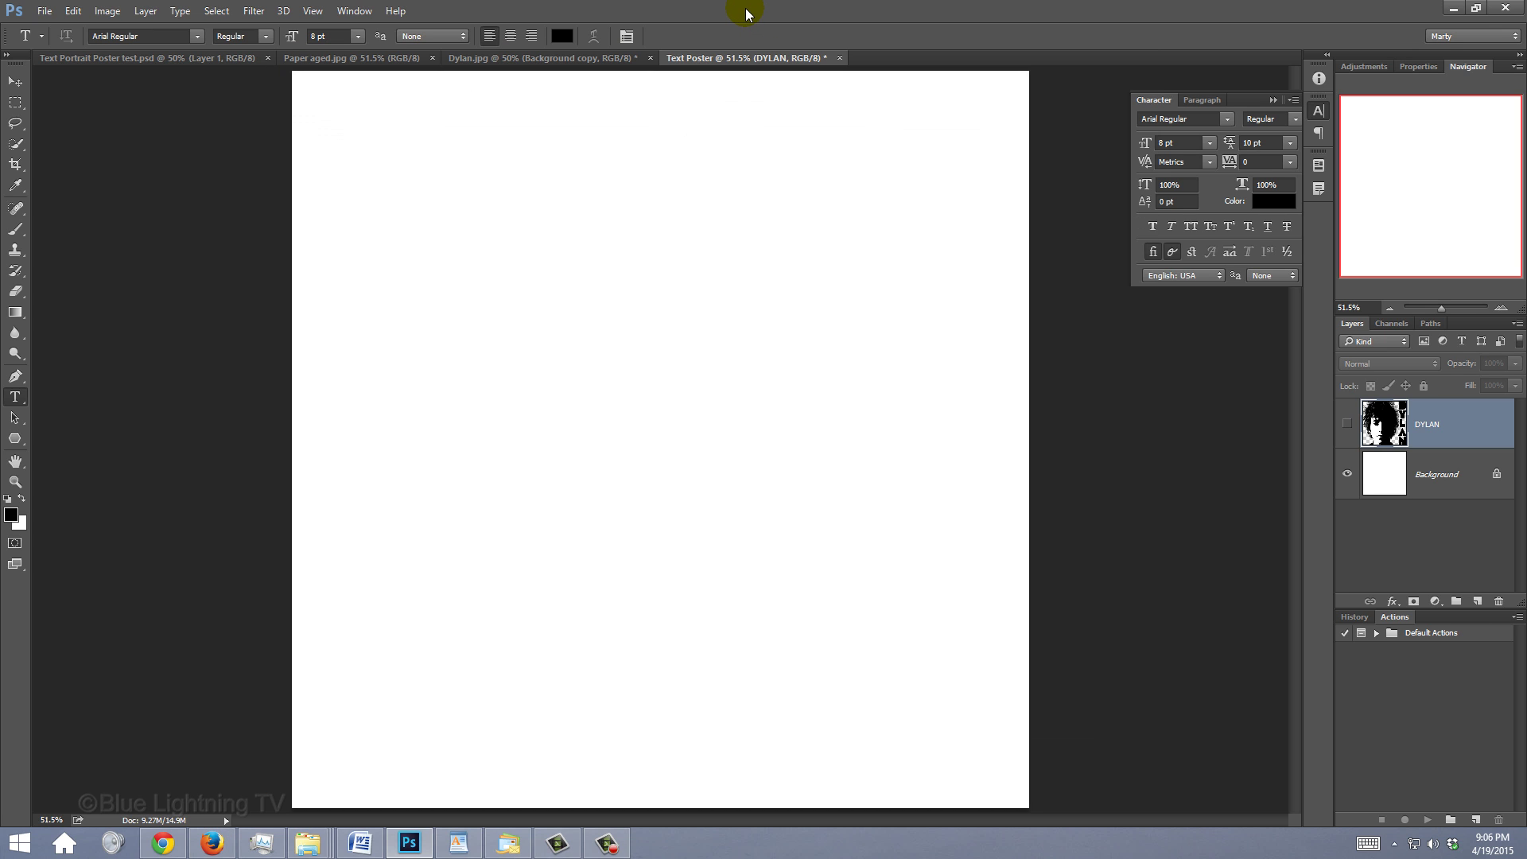
# Paste the Blowin' In The Wind lyrics as a top-left text block with 10 pt leading, nudged into place.
pyautogui.click(321, 117)
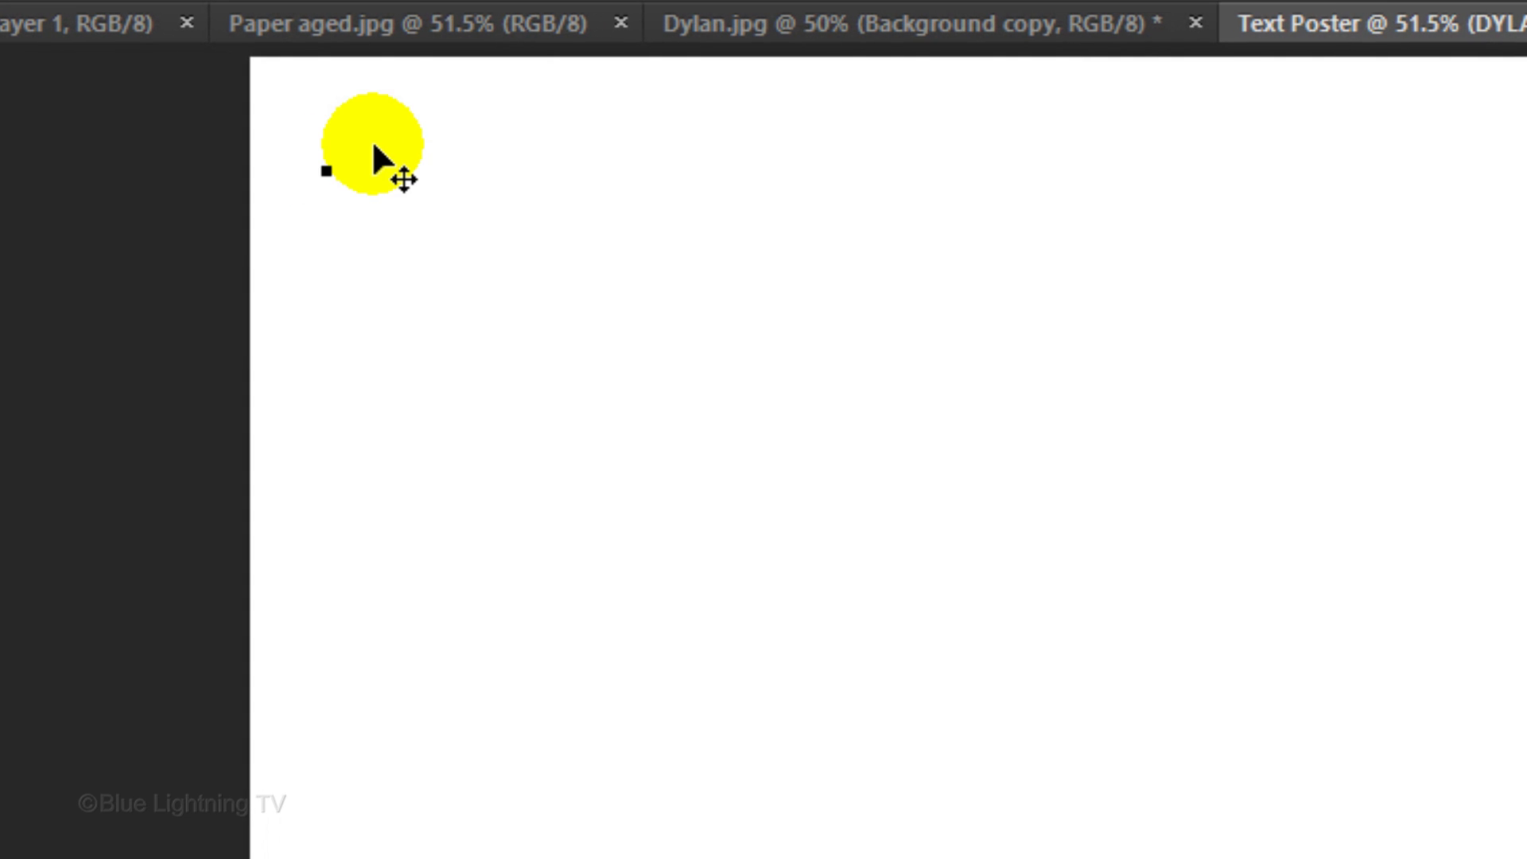
pyautogui.hotkey('ctrl', 'v')
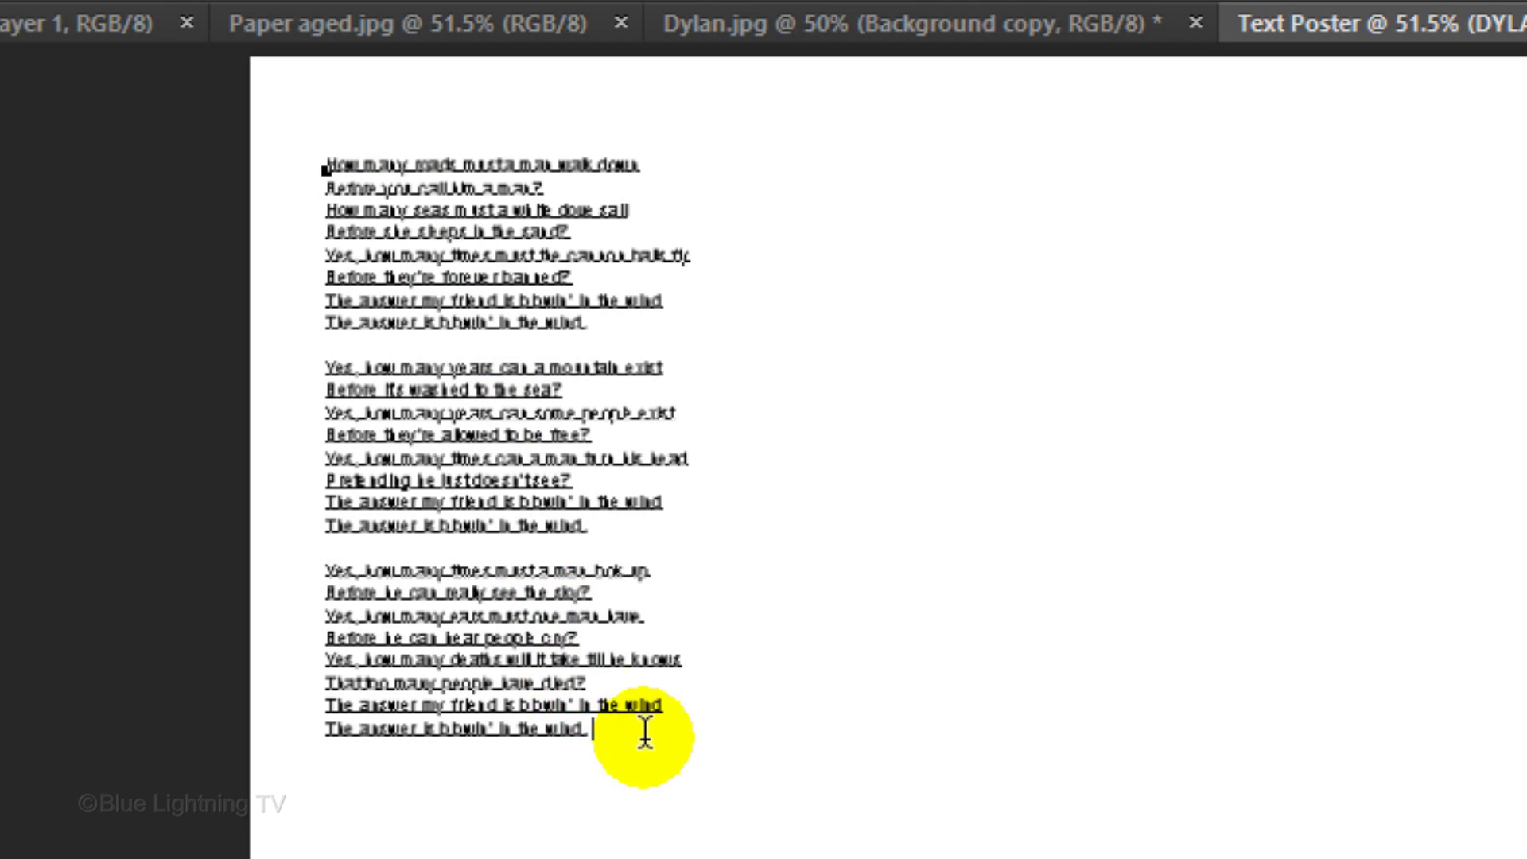
pyautogui.moveTo(649, 733)
pyautogui.mouseDown()
pyautogui.moveTo(246, 274)
pyautogui.moveTo(319, 127)
pyautogui.mouseUp()
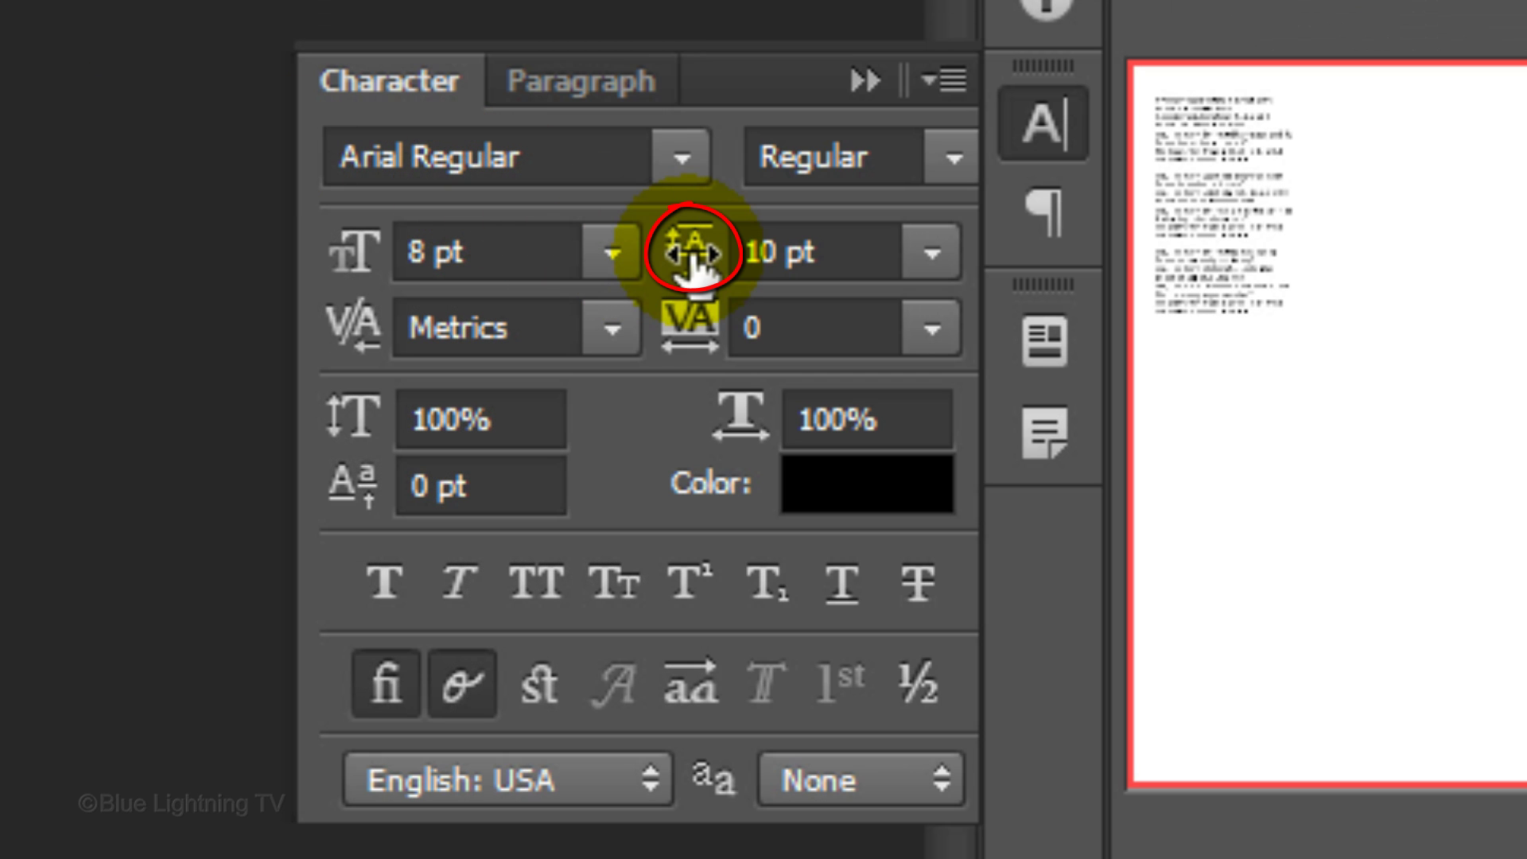
pyautogui.moveTo(692, 256); pyautogui.dragTo(689, 269)
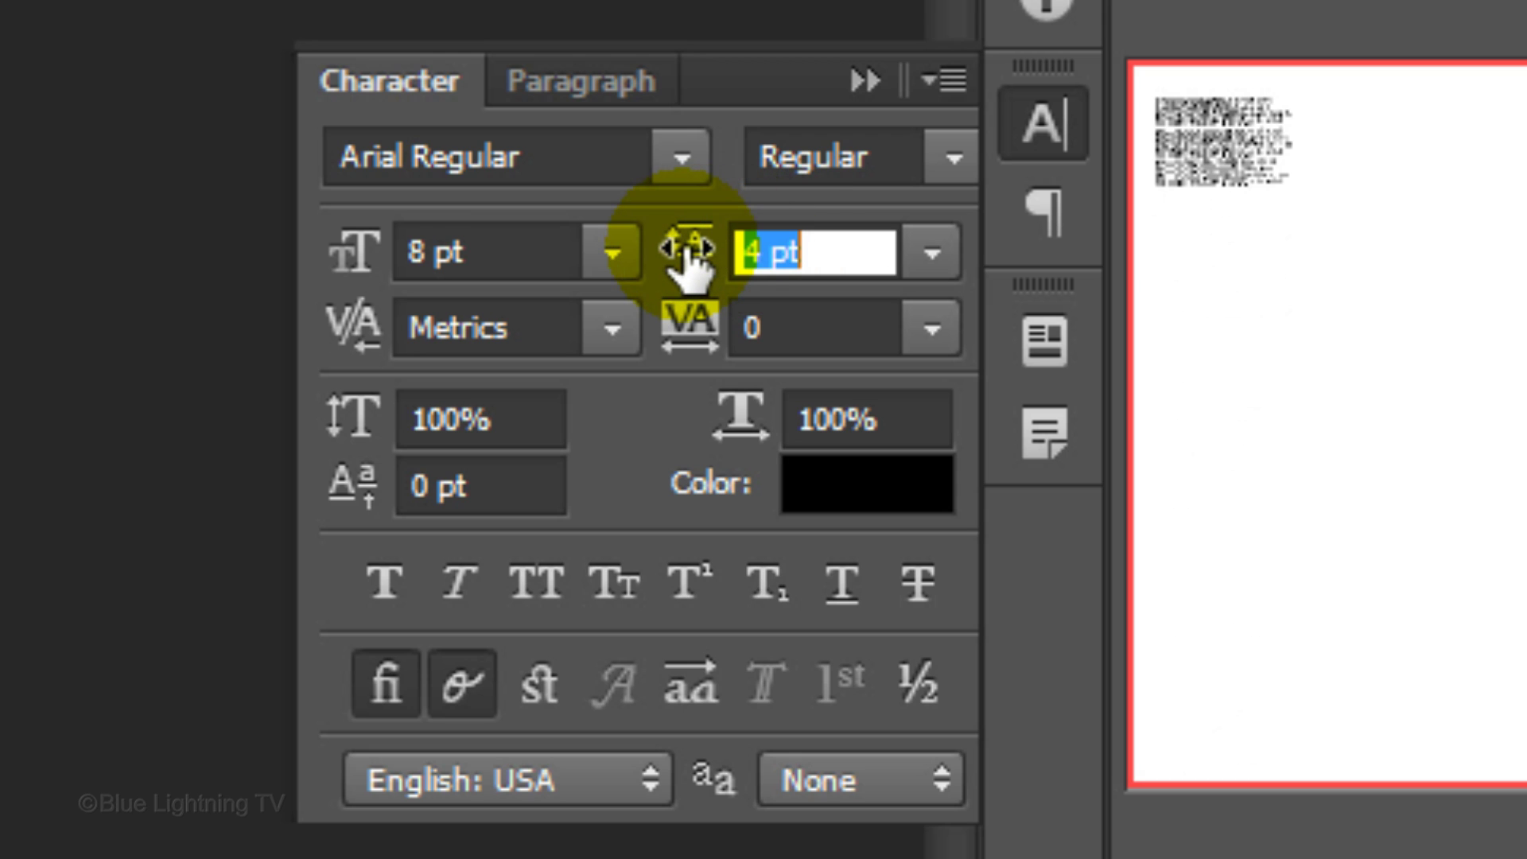
pyautogui.doubleClick(748, 253)
pyautogui.write('10')
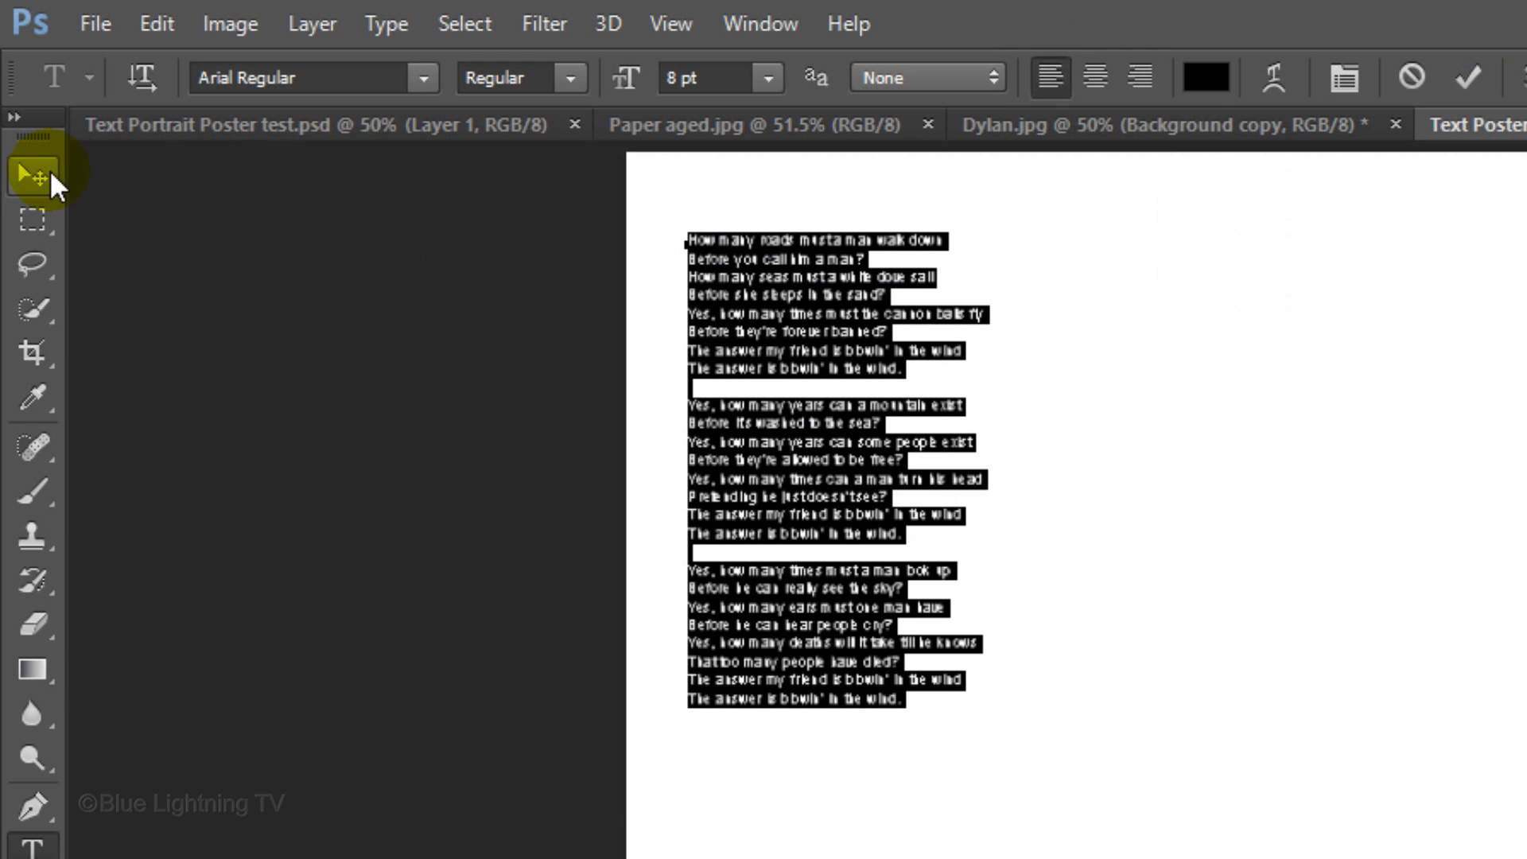
pyautogui.click(37, 176)
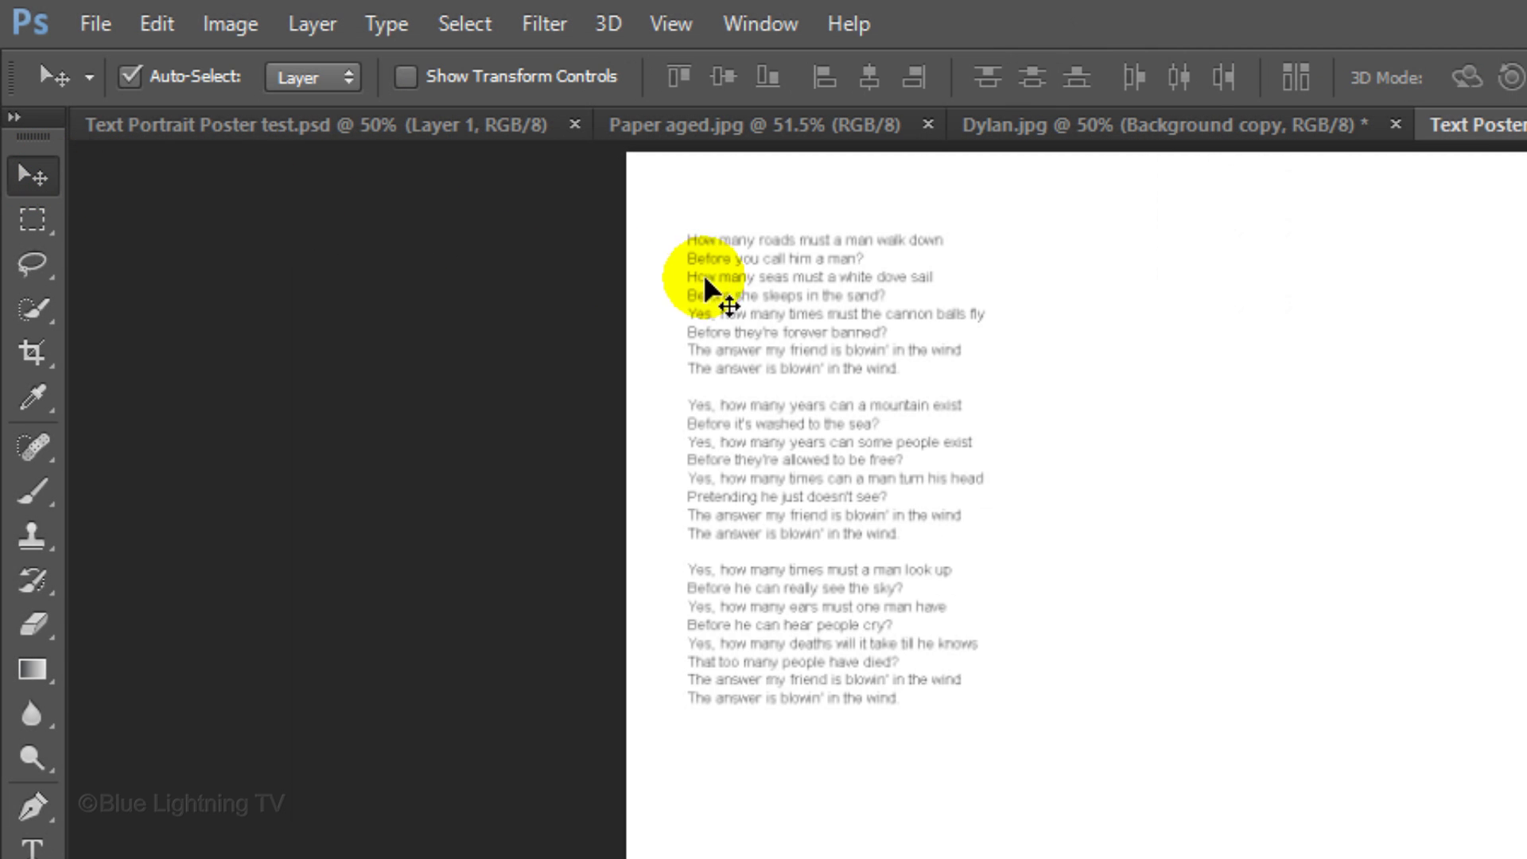
pyautogui.moveTo(726, 279)
pyautogui.mouseDown()
pyautogui.moveTo(752, 312)
pyautogui.moveTo(721, 263)
pyautogui.mouseUp()
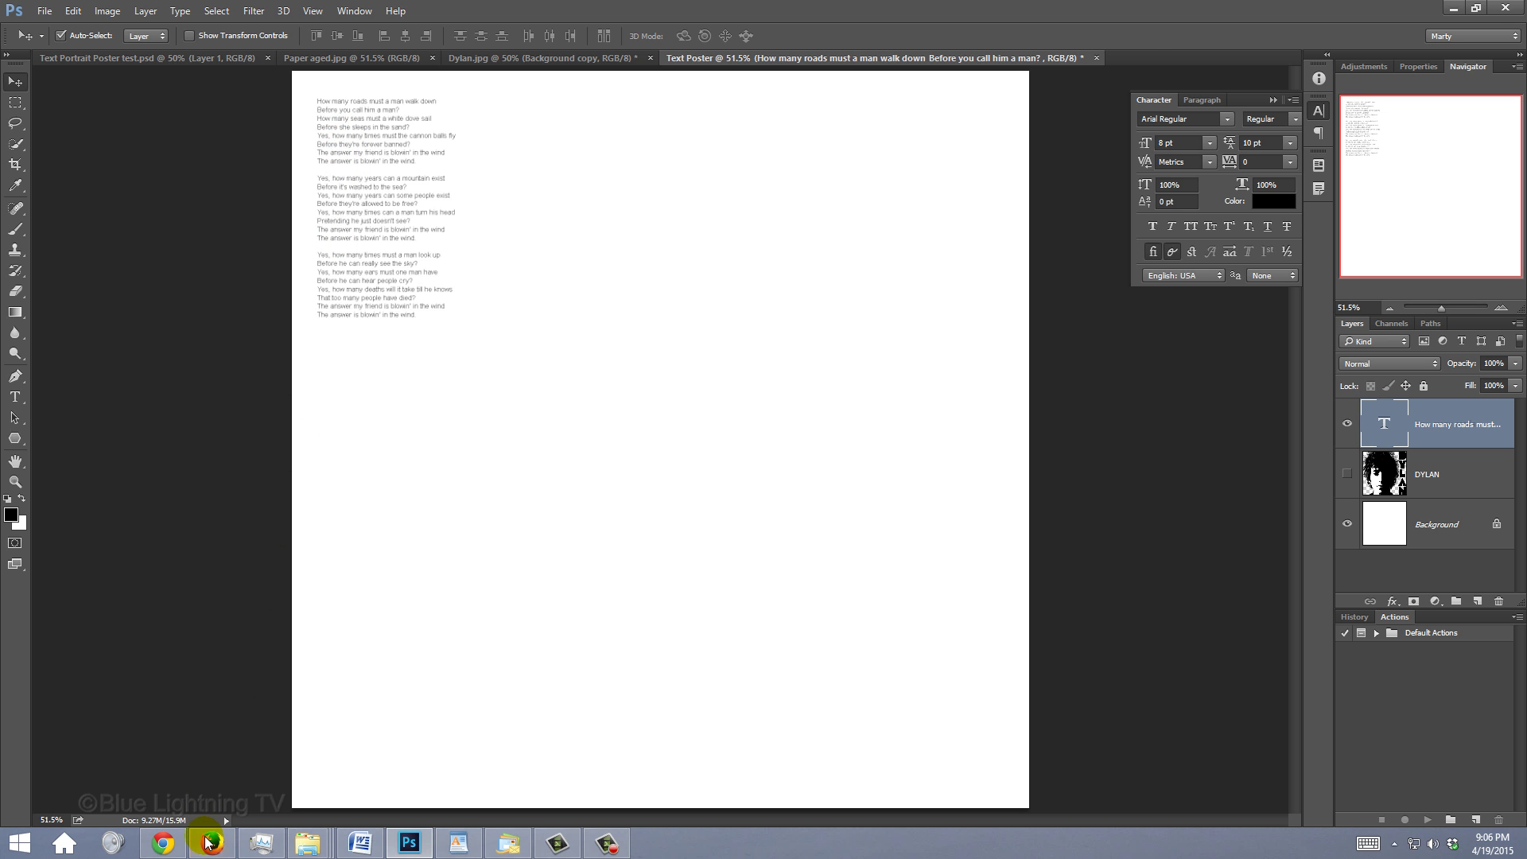
# Copy the Girl Of The North Country lyrics from AZLyrics, close the page and minimize Firefox.
pyautogui.click(210, 844)
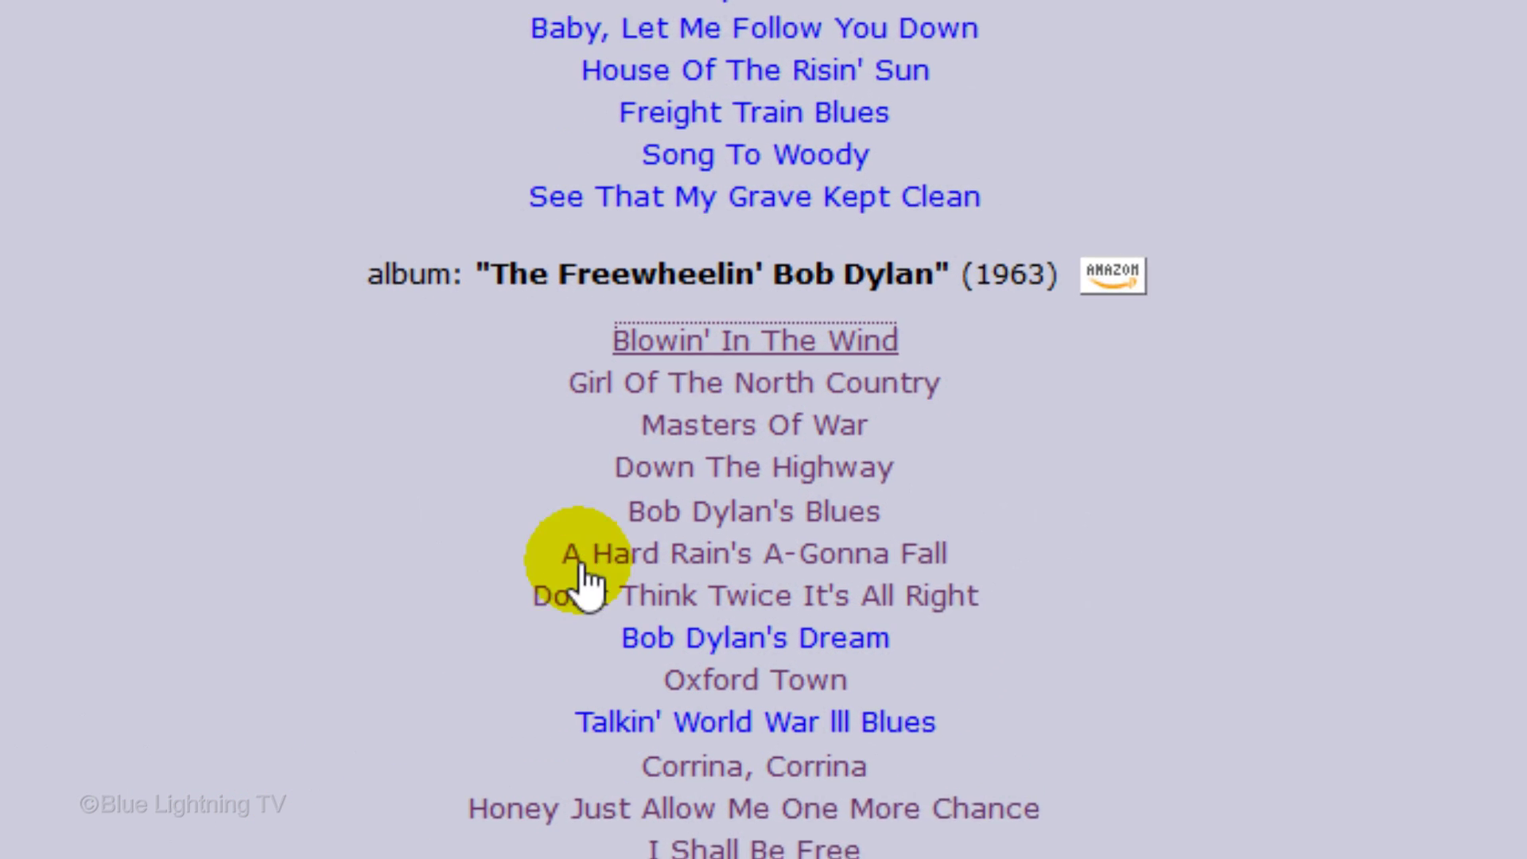
pyautogui.click(675, 462)
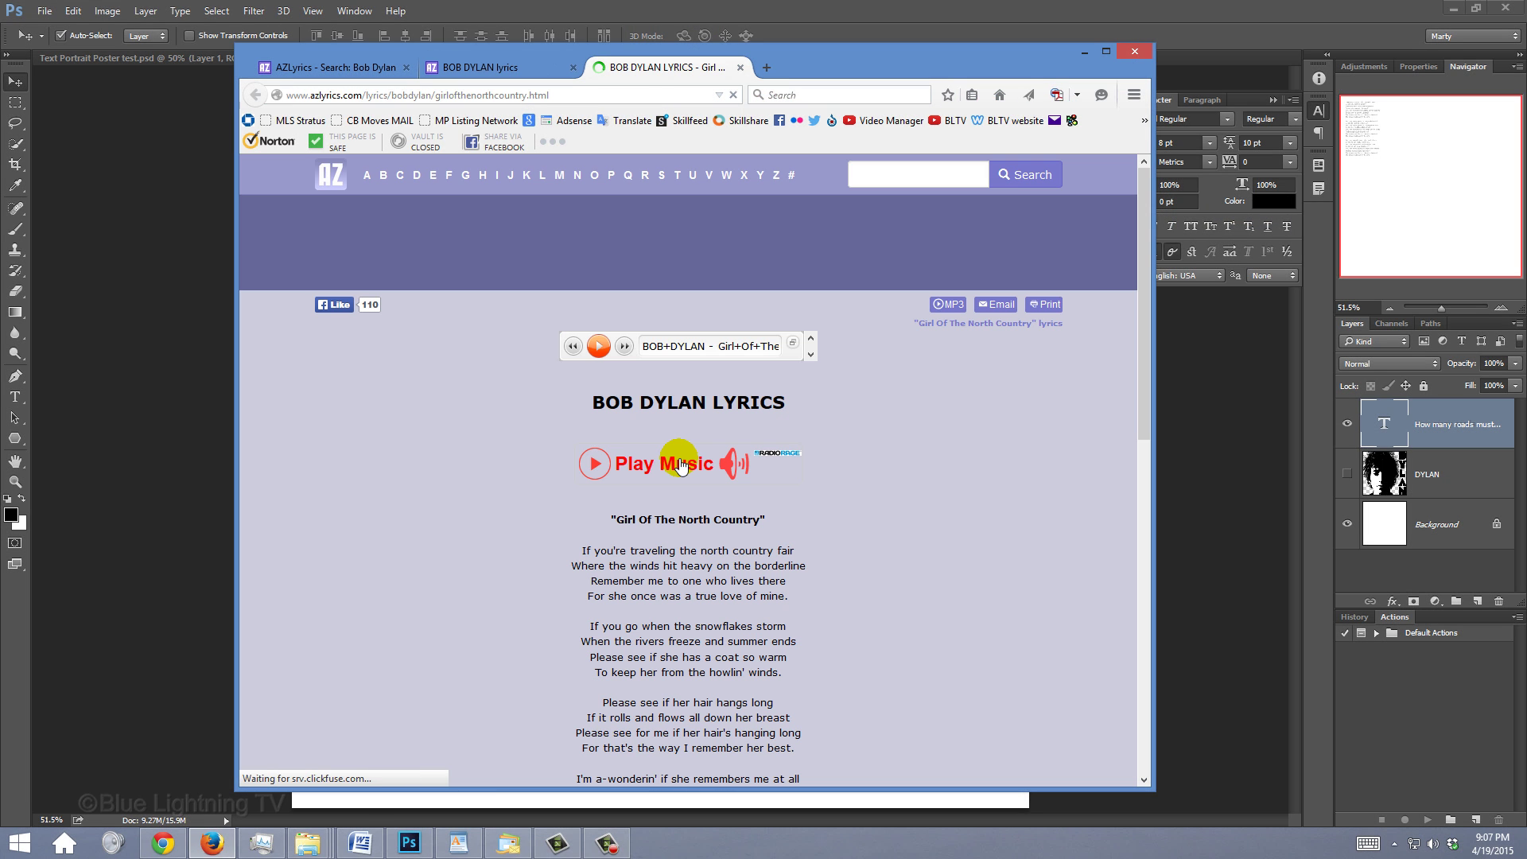
pyautogui.moveTo(1135, 238); pyautogui.dragTo(1090, 352)
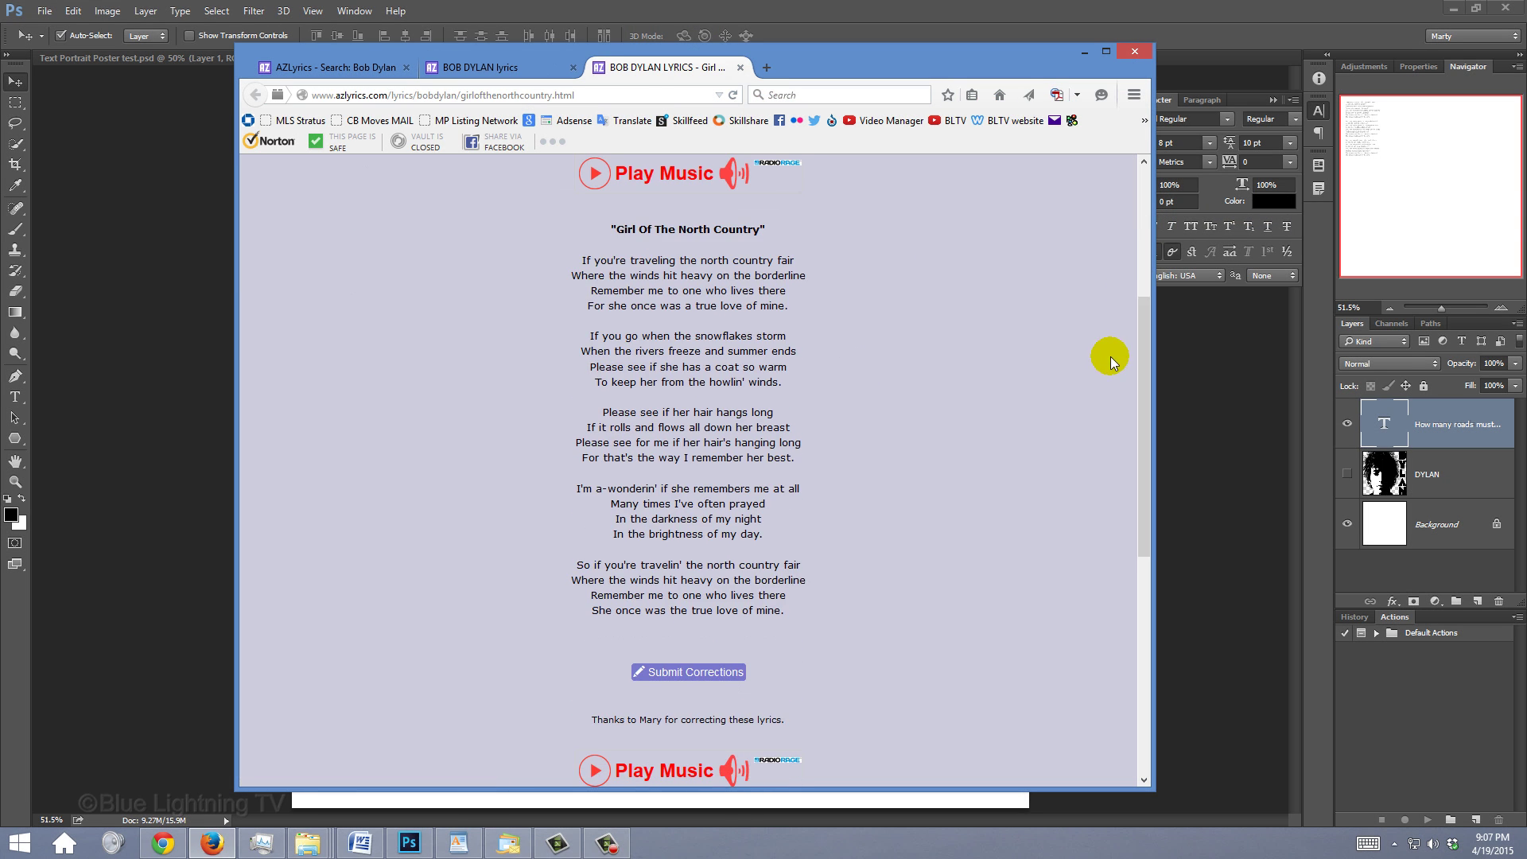
pyautogui.moveTo(575, 265); pyautogui.dragTo(805, 615)
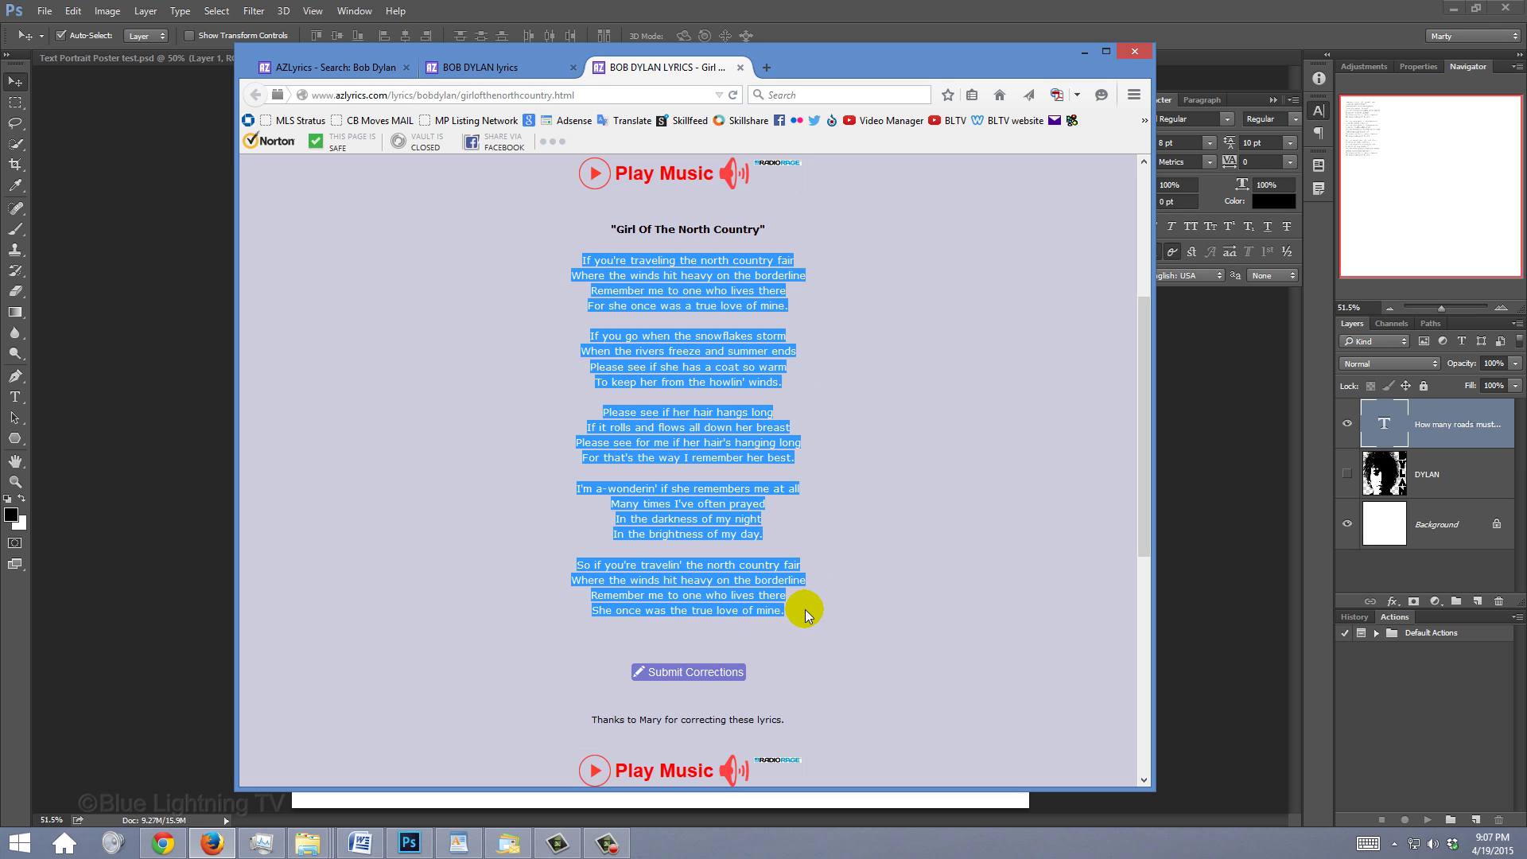
pyautogui.hotkey('ctrl', 'c')
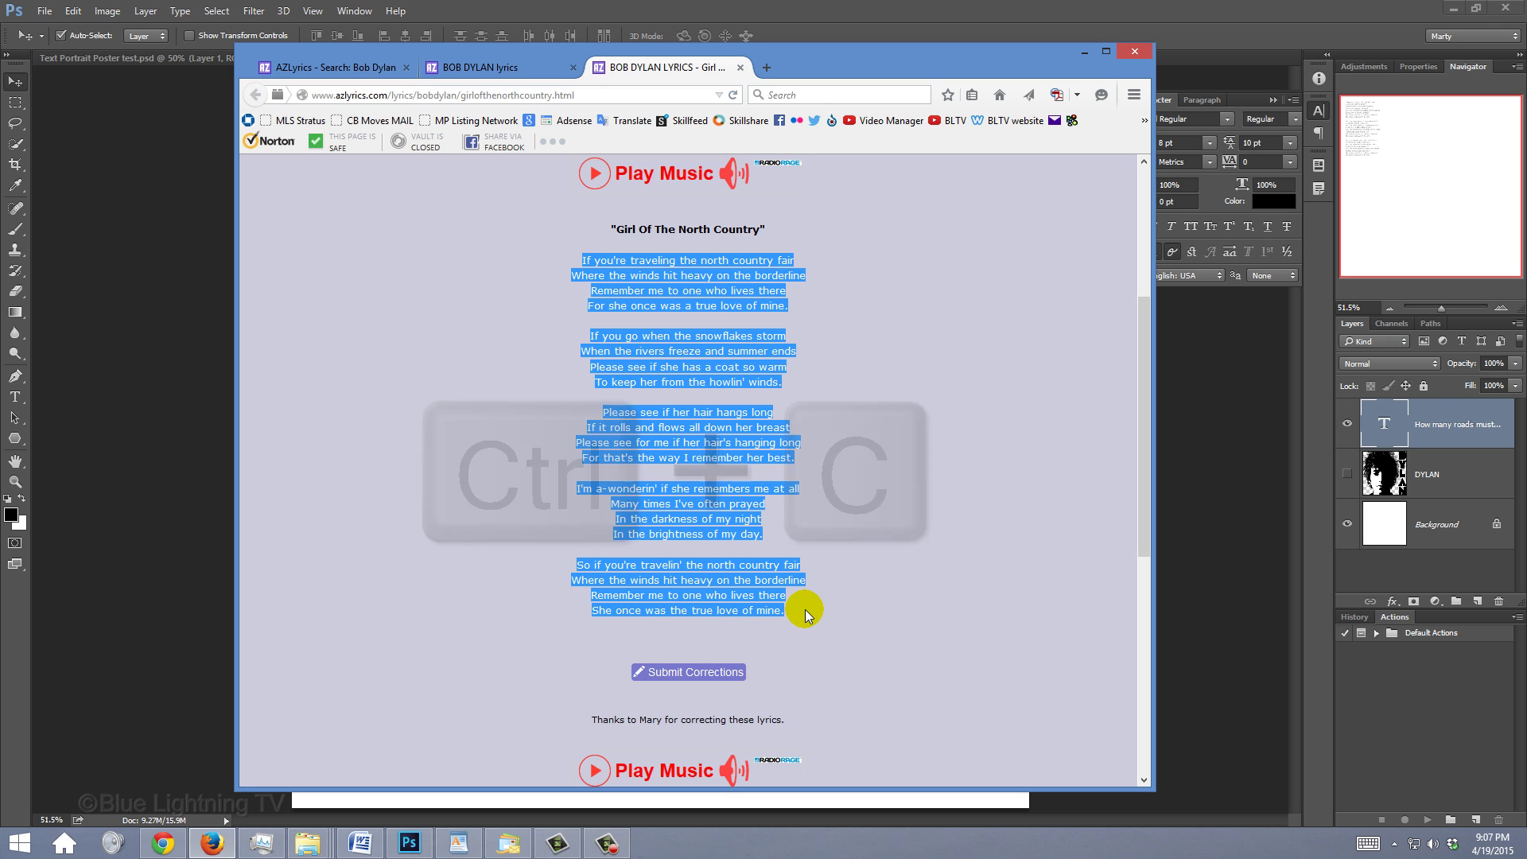
pyautogui.click(741, 68)
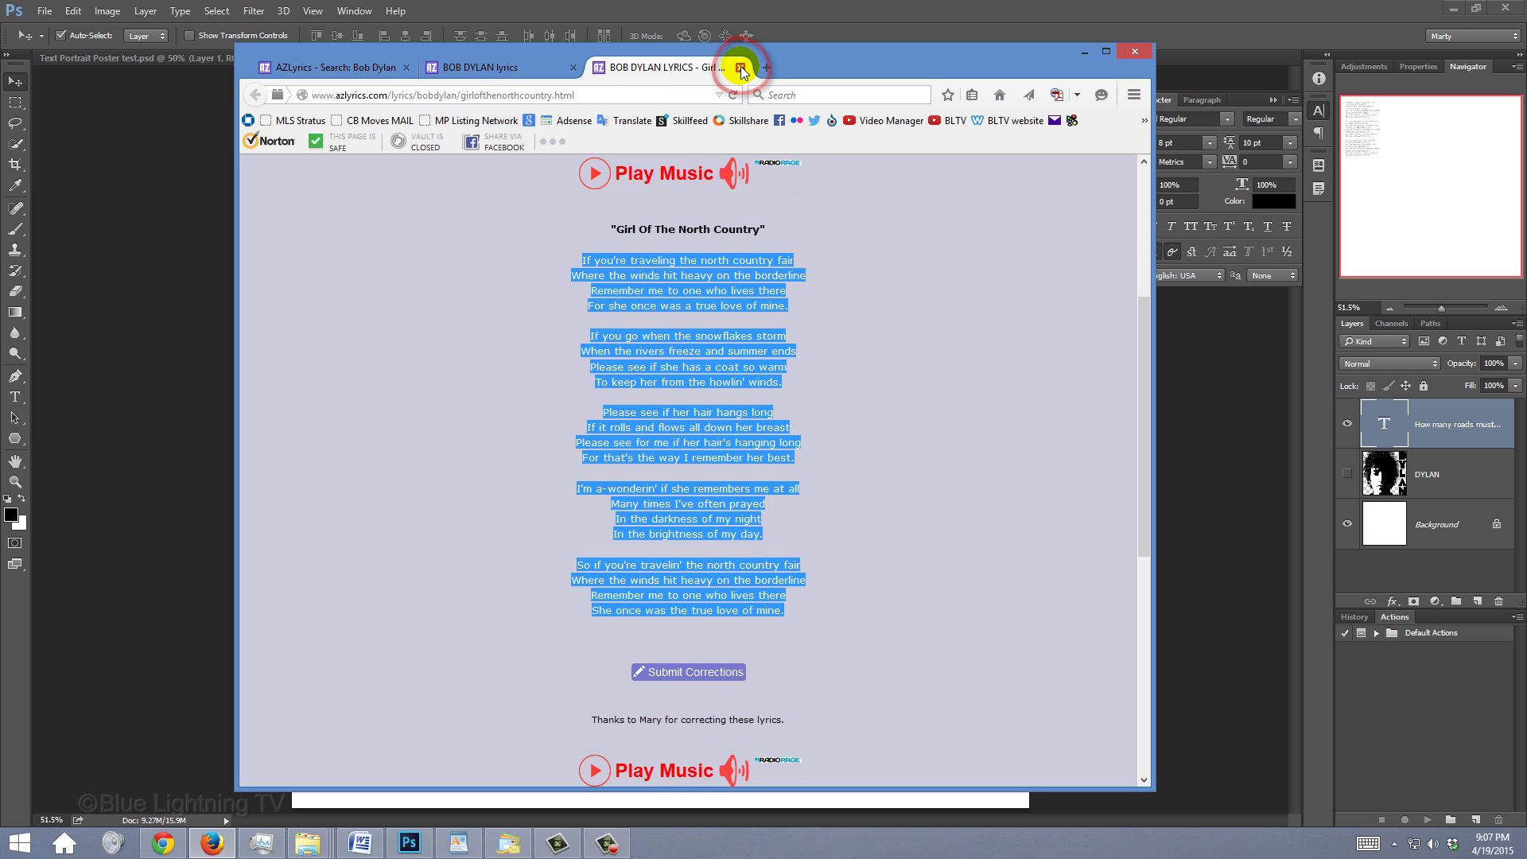
pyautogui.click(775, 13)
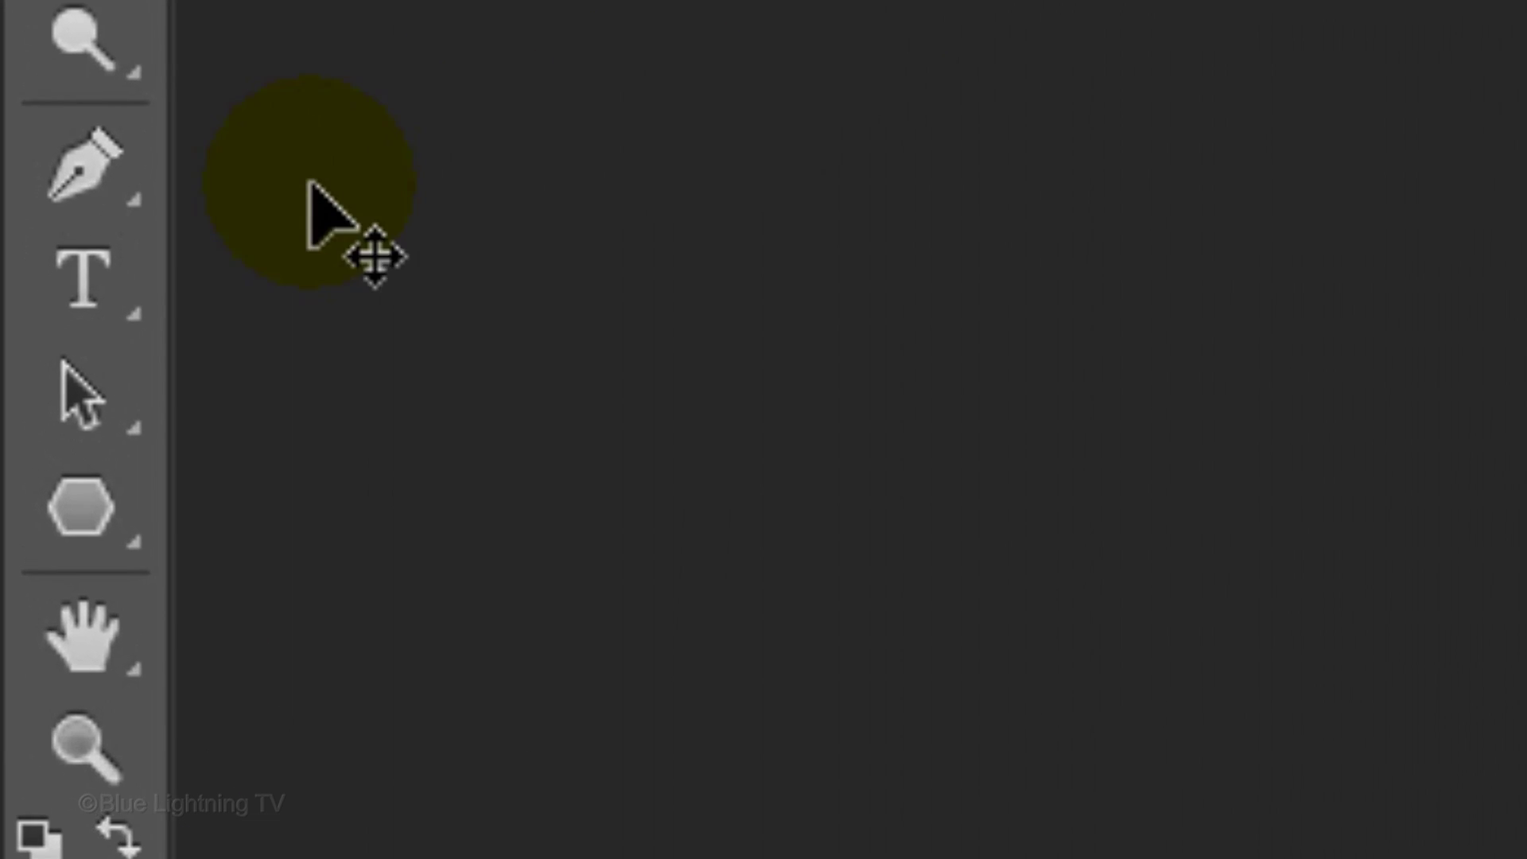
# Paste the Girl Of The North Country lyrics as a new text block aligned beneath the first.
pyautogui.click(15, 396)
pyautogui.moveTo(86, 265); pyautogui.dragTo(466, 322)
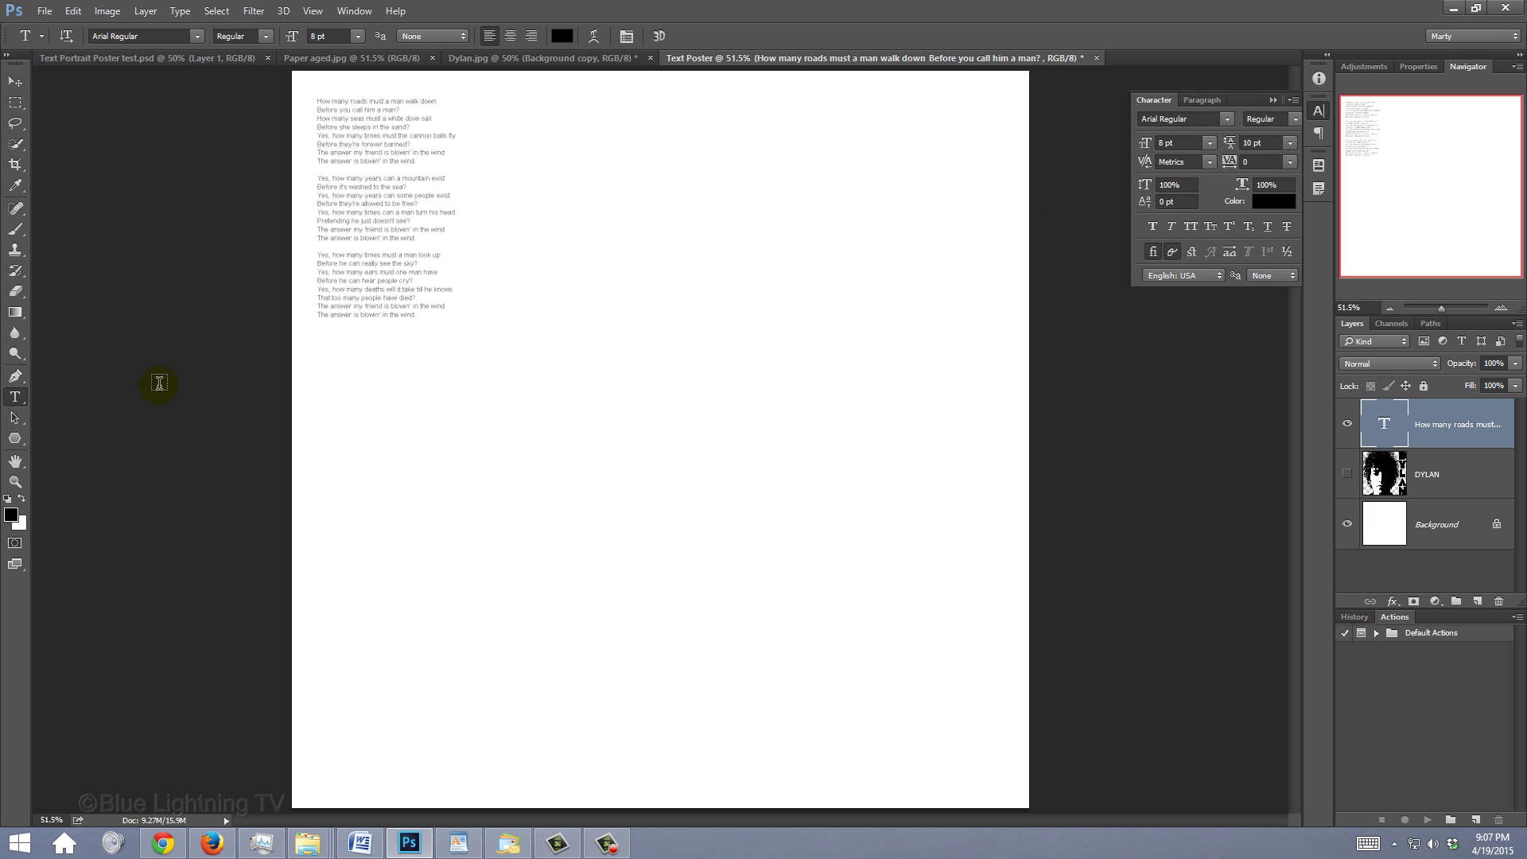
pyautogui.click(325, 354)
pyautogui.hotkey('ctrl', 'v')
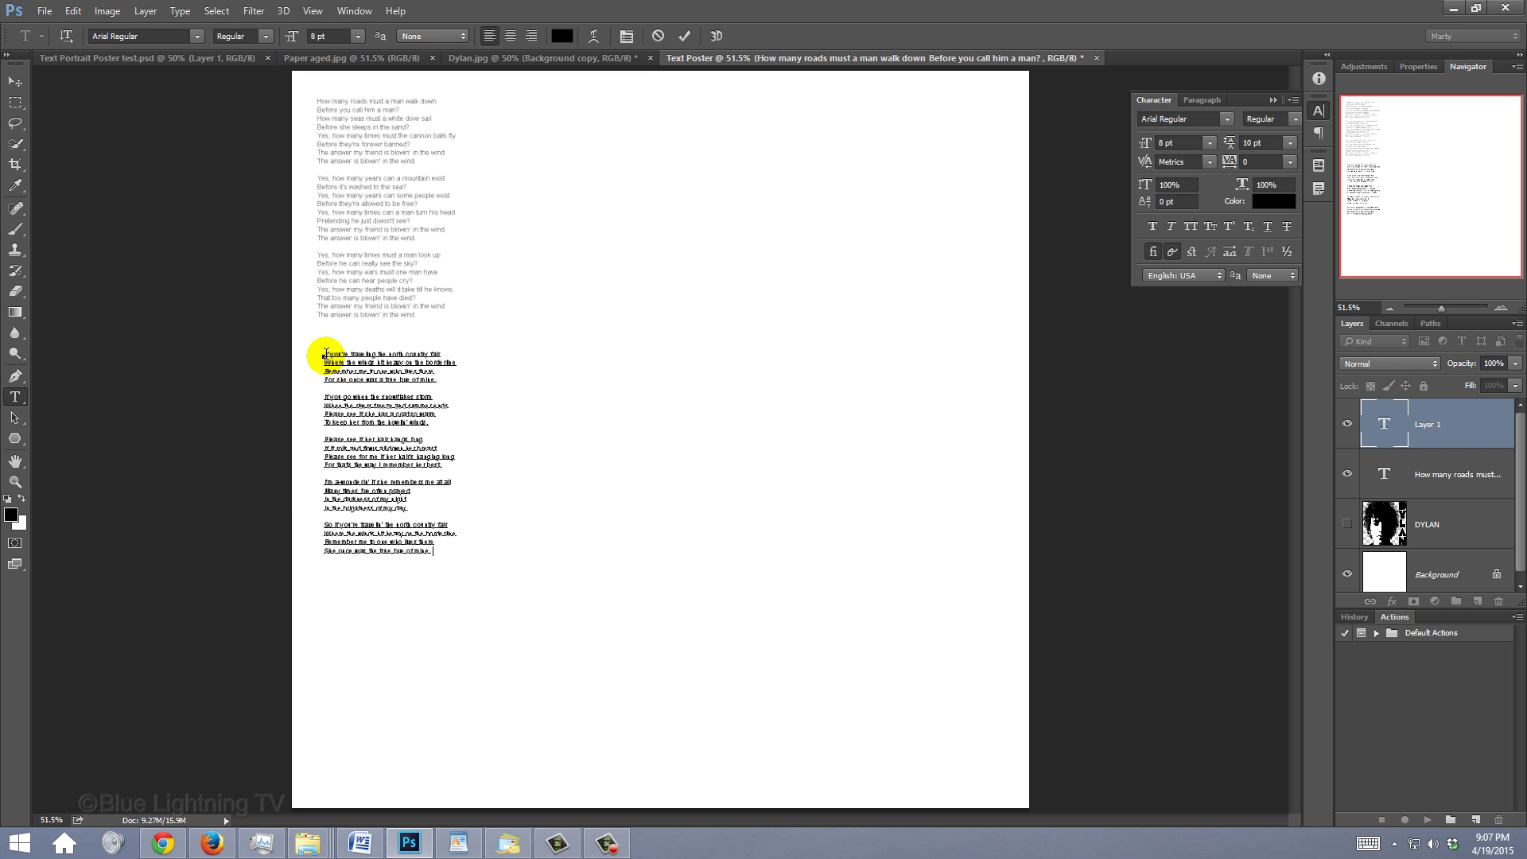
pyautogui.click(16, 84)
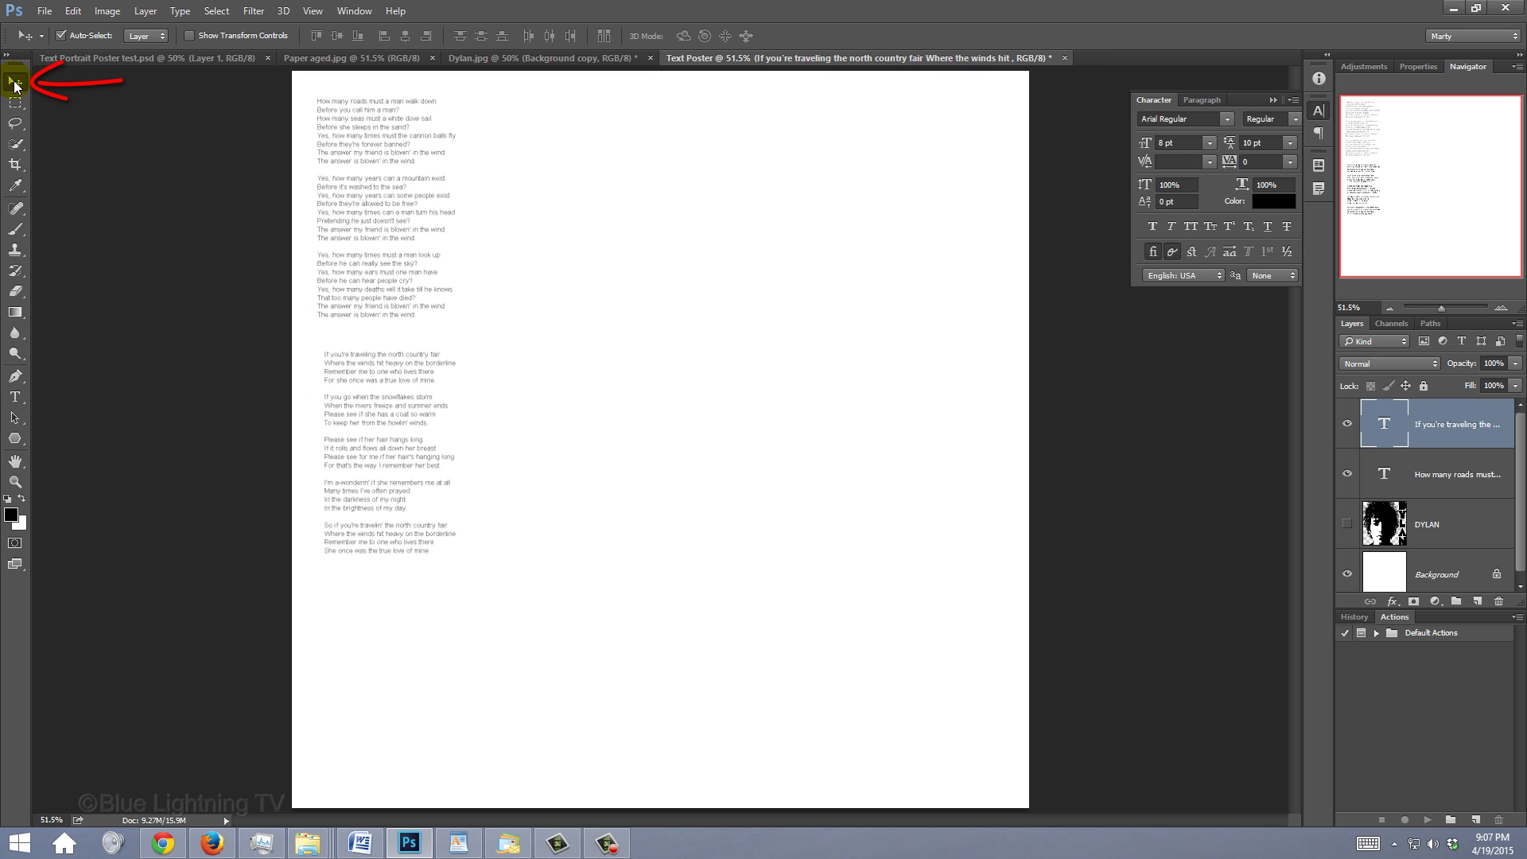
pyautogui.moveTo(321, 341); pyautogui.dragTo(350, 374)
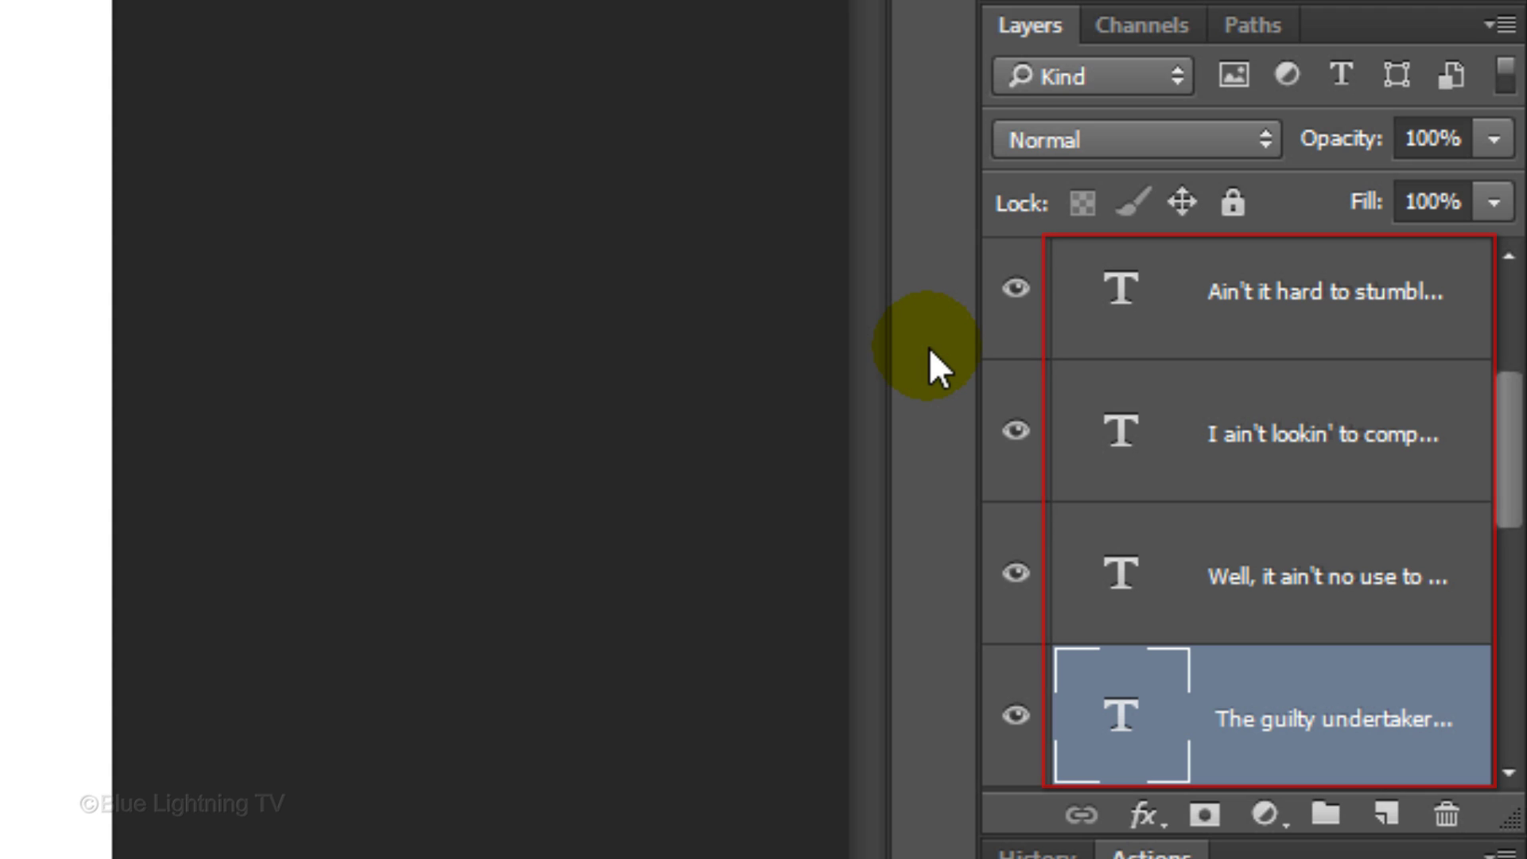
pyautogui.moveTo(1503, 410); pyautogui.dragTo(1506, 268)
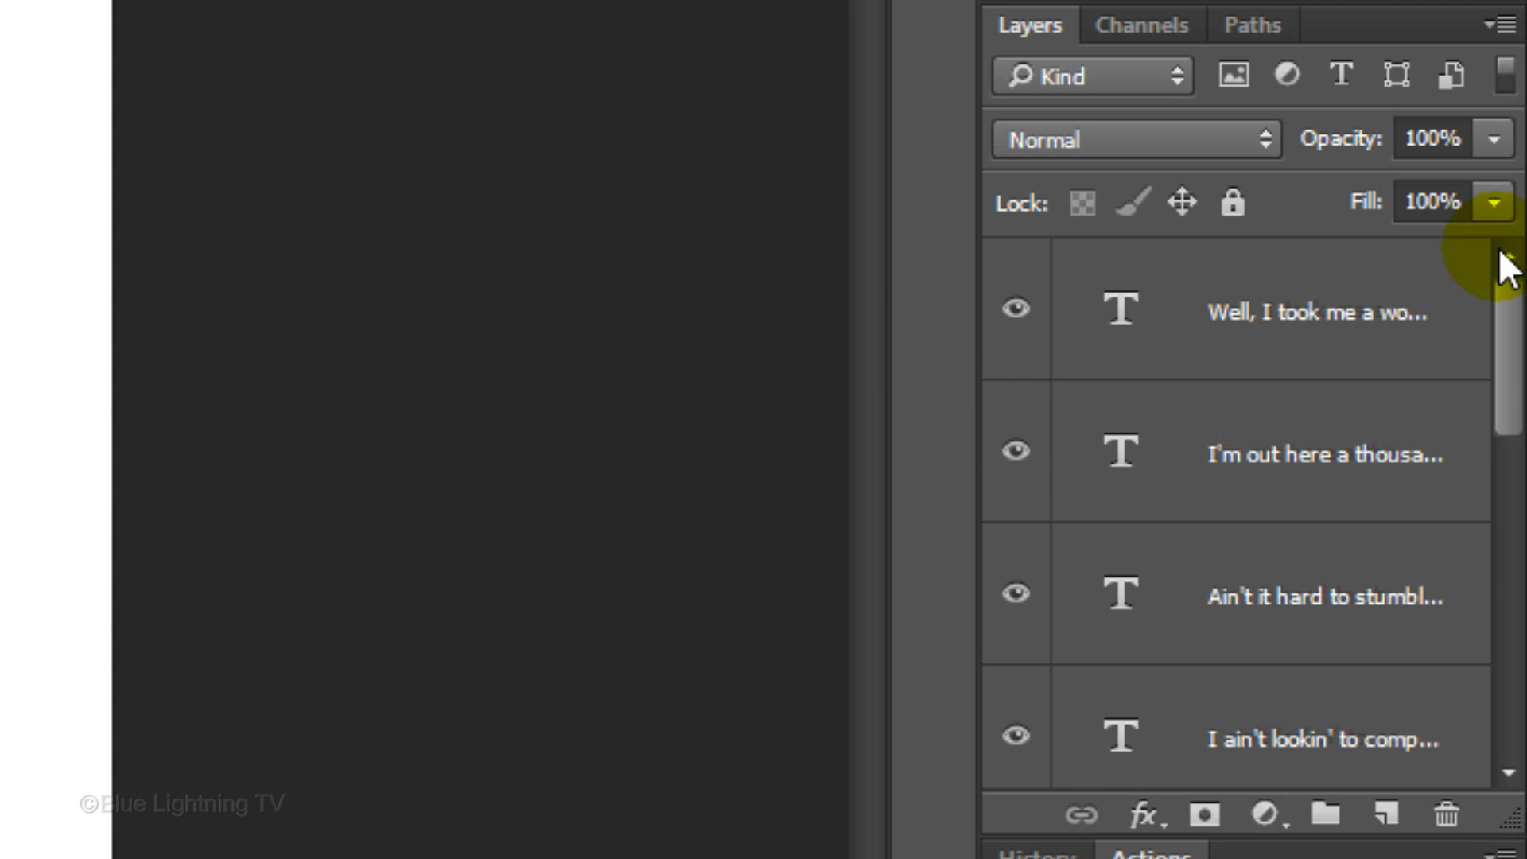
# Merge all lyric type layers into one with Ctrl+E and load the merged text as a selection.
pyautogui.click(1425, 287)
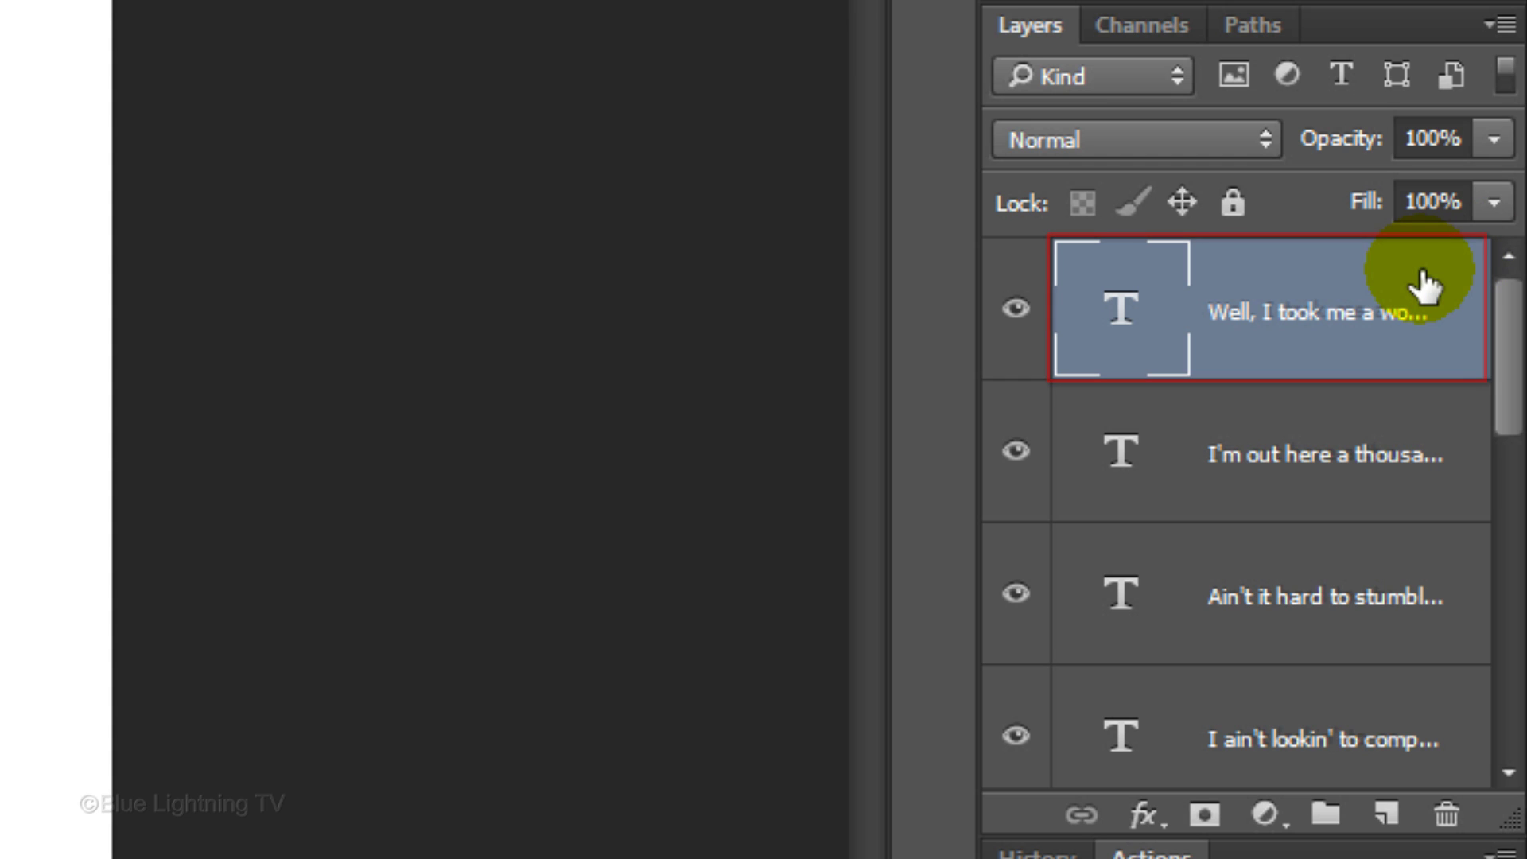
pyautogui.moveTo(1507, 314); pyautogui.dragTo(1523, 590)
pyautogui.keyDown('shift'); pyautogui.click(1298, 585); pyautogui.keyUp('shift')
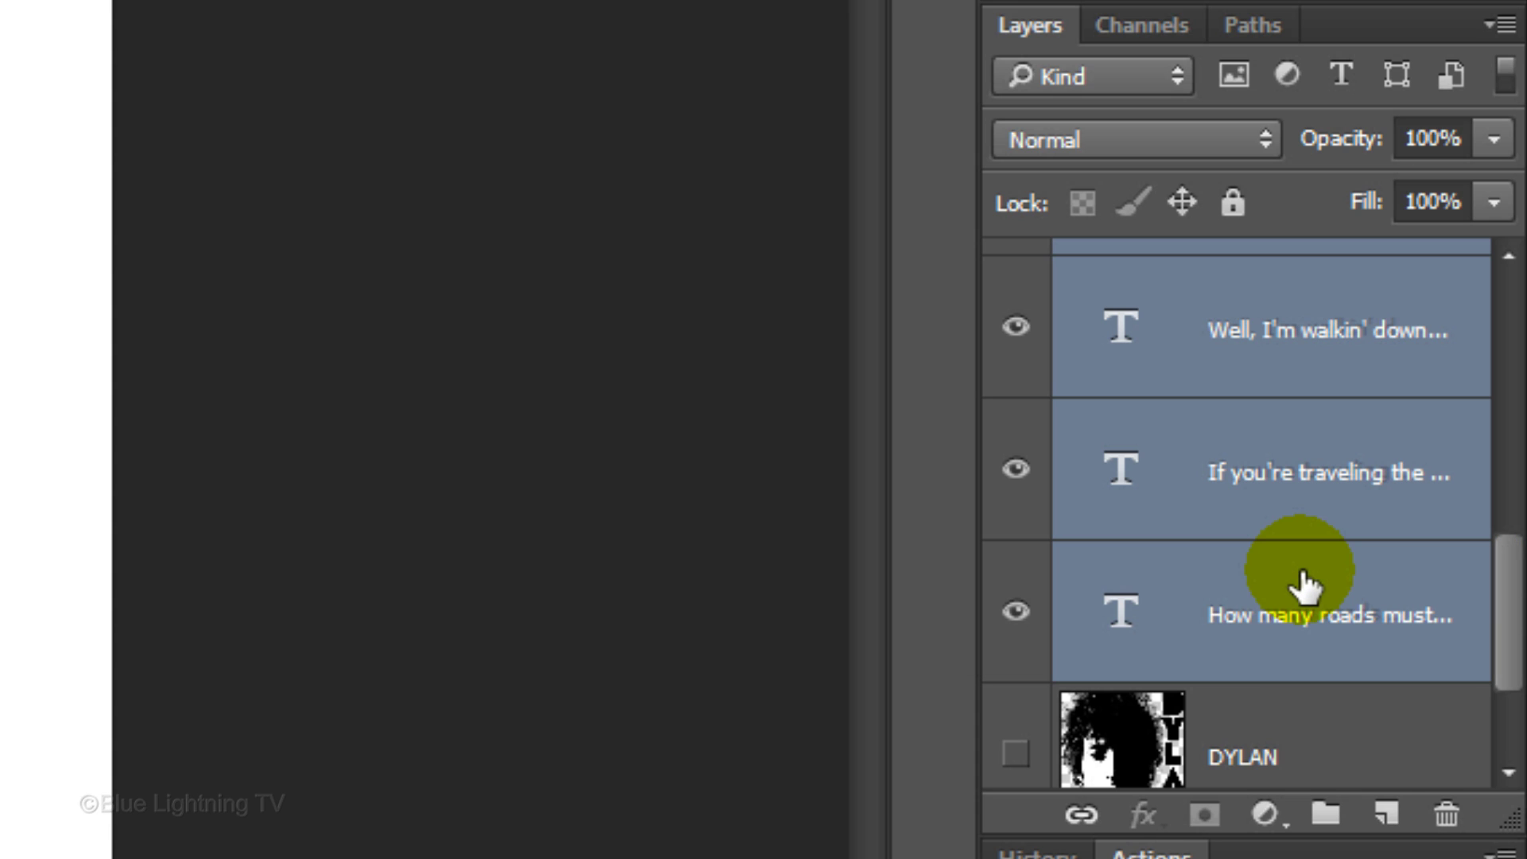
pyautogui.hotkey('ctrl', 'e')
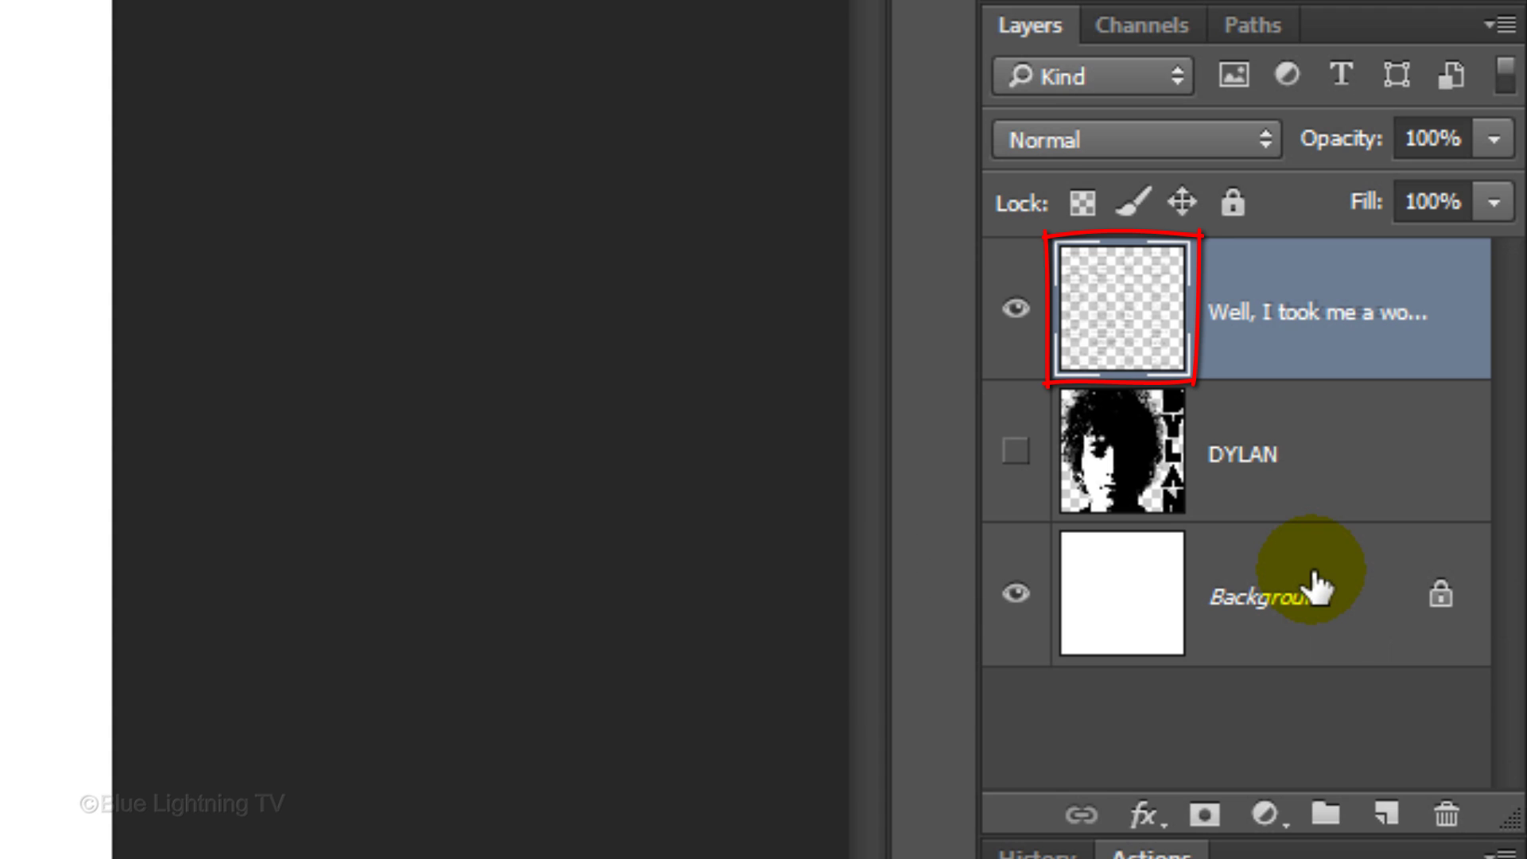
pyautogui.keyDown('ctrl'); pyautogui.click(1119, 308); pyautogui.keyUp('ctrl')
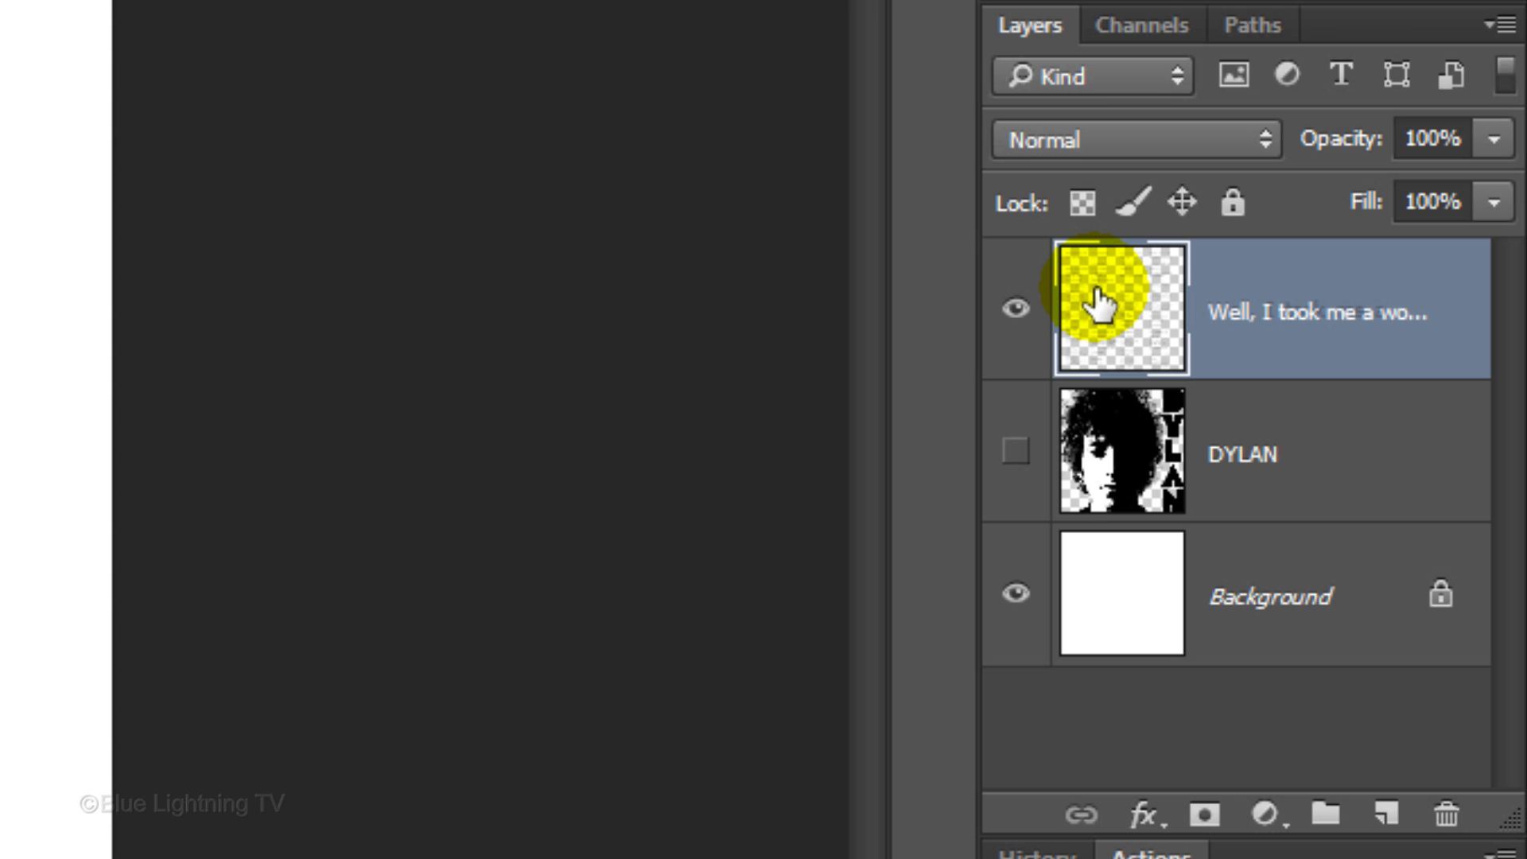
# Fill the lyric selection with black.
pyautogui.hotkey('shift', 'F5')
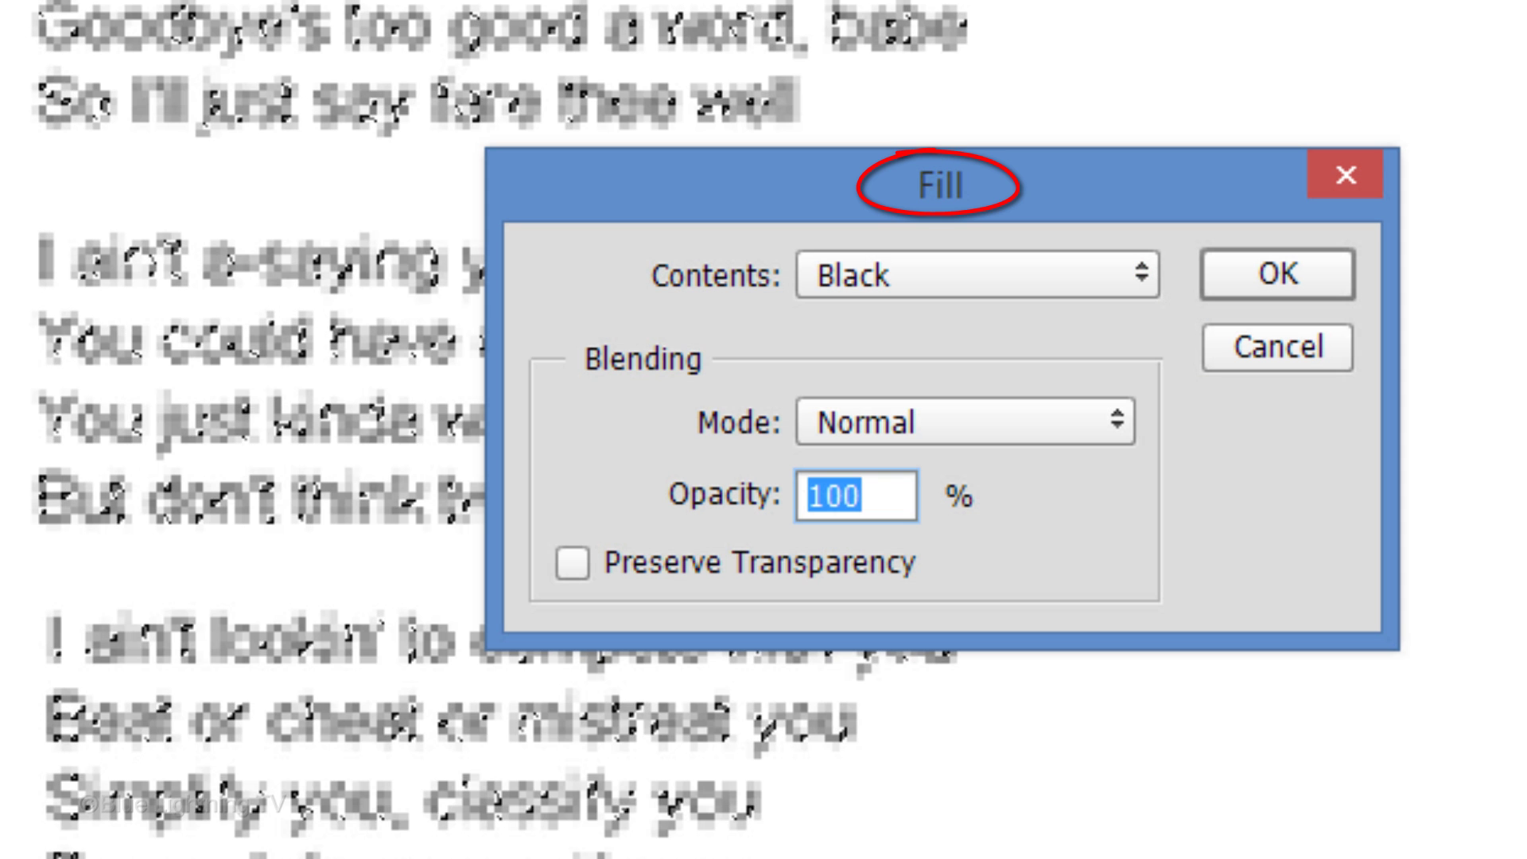
pyautogui.click(1134, 276)
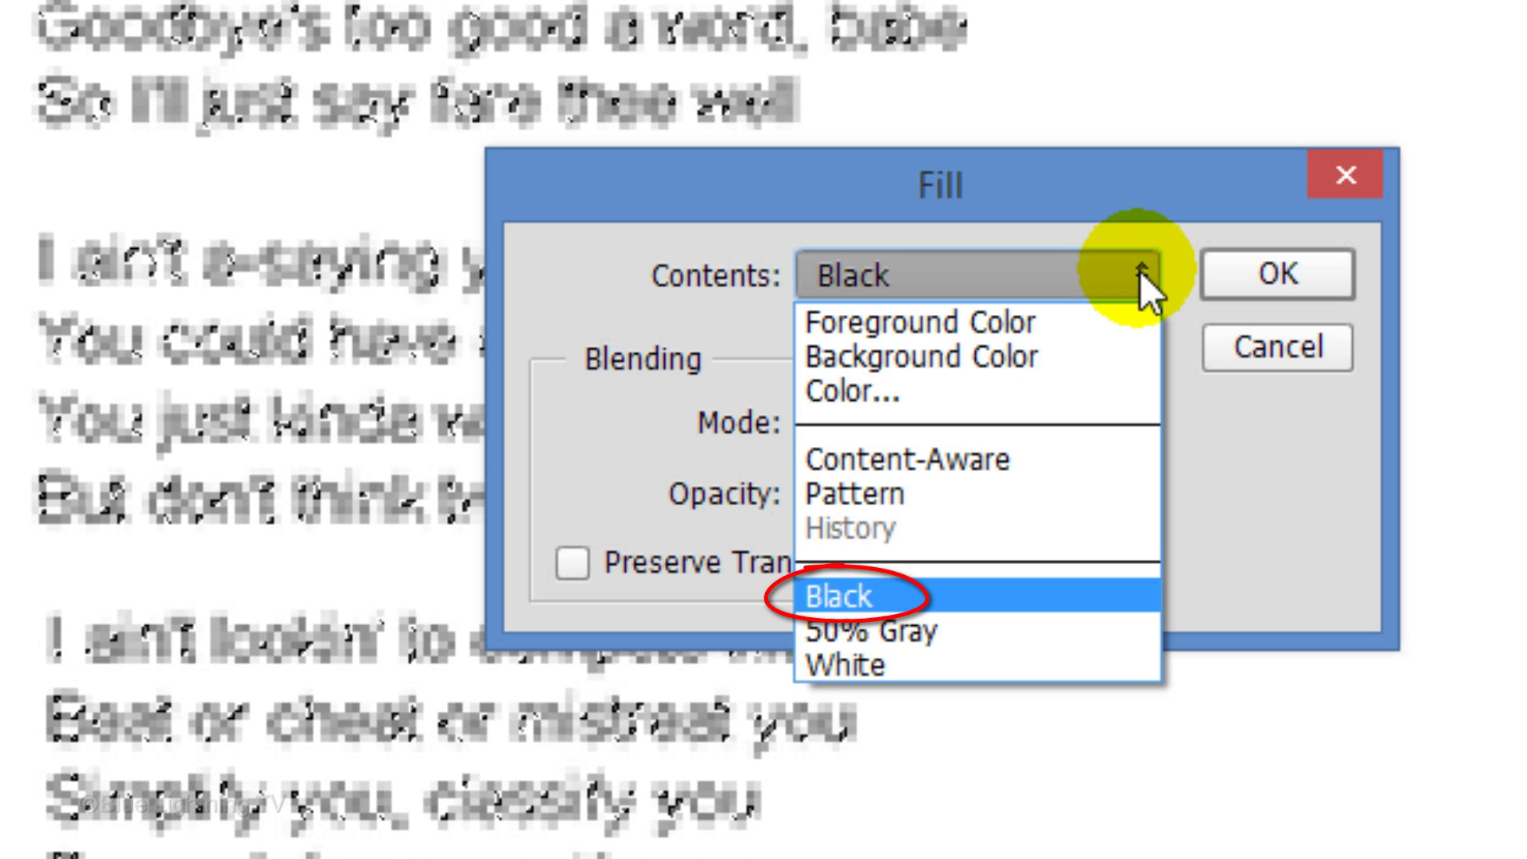
pyautogui.click(1141, 271)
pyautogui.click(1277, 277)
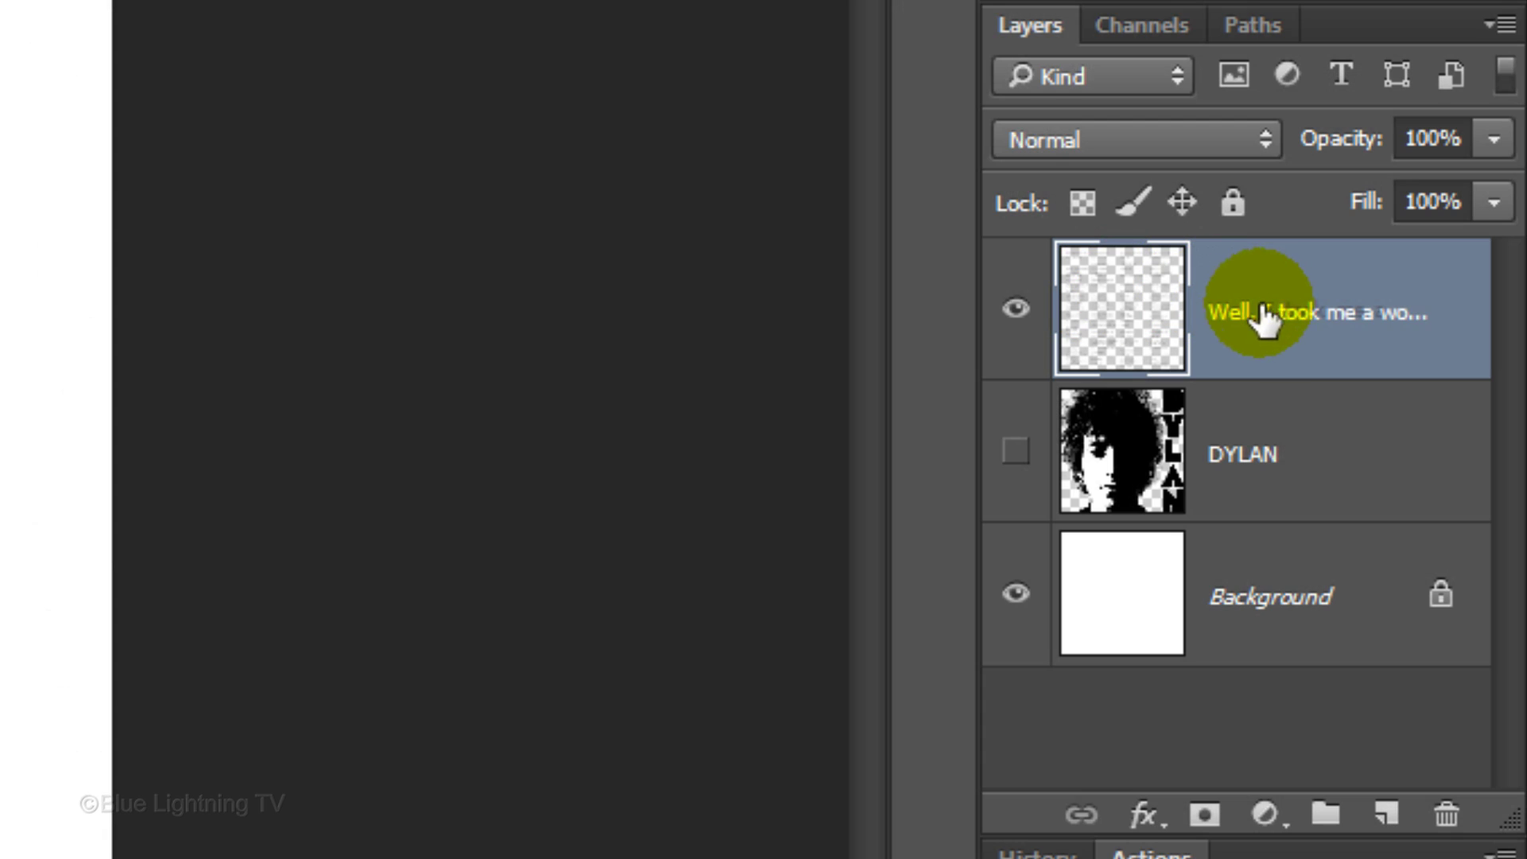
# Rename the merged lyrics layer to 'Black text'.
pyautogui.doubleClick(1266, 320)
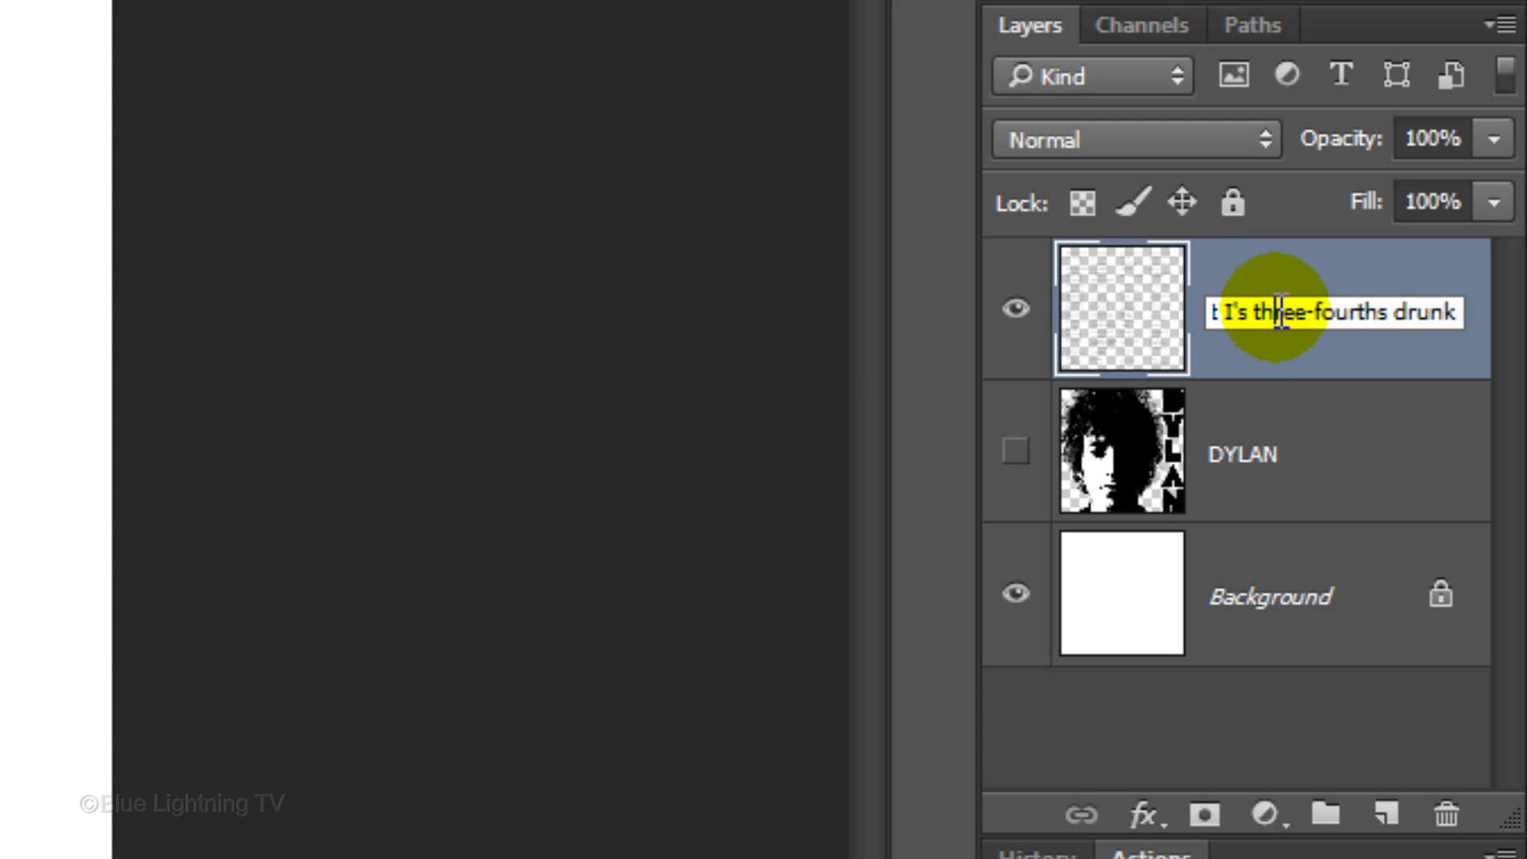
pyautogui.hotkey('ctrl', 'a')
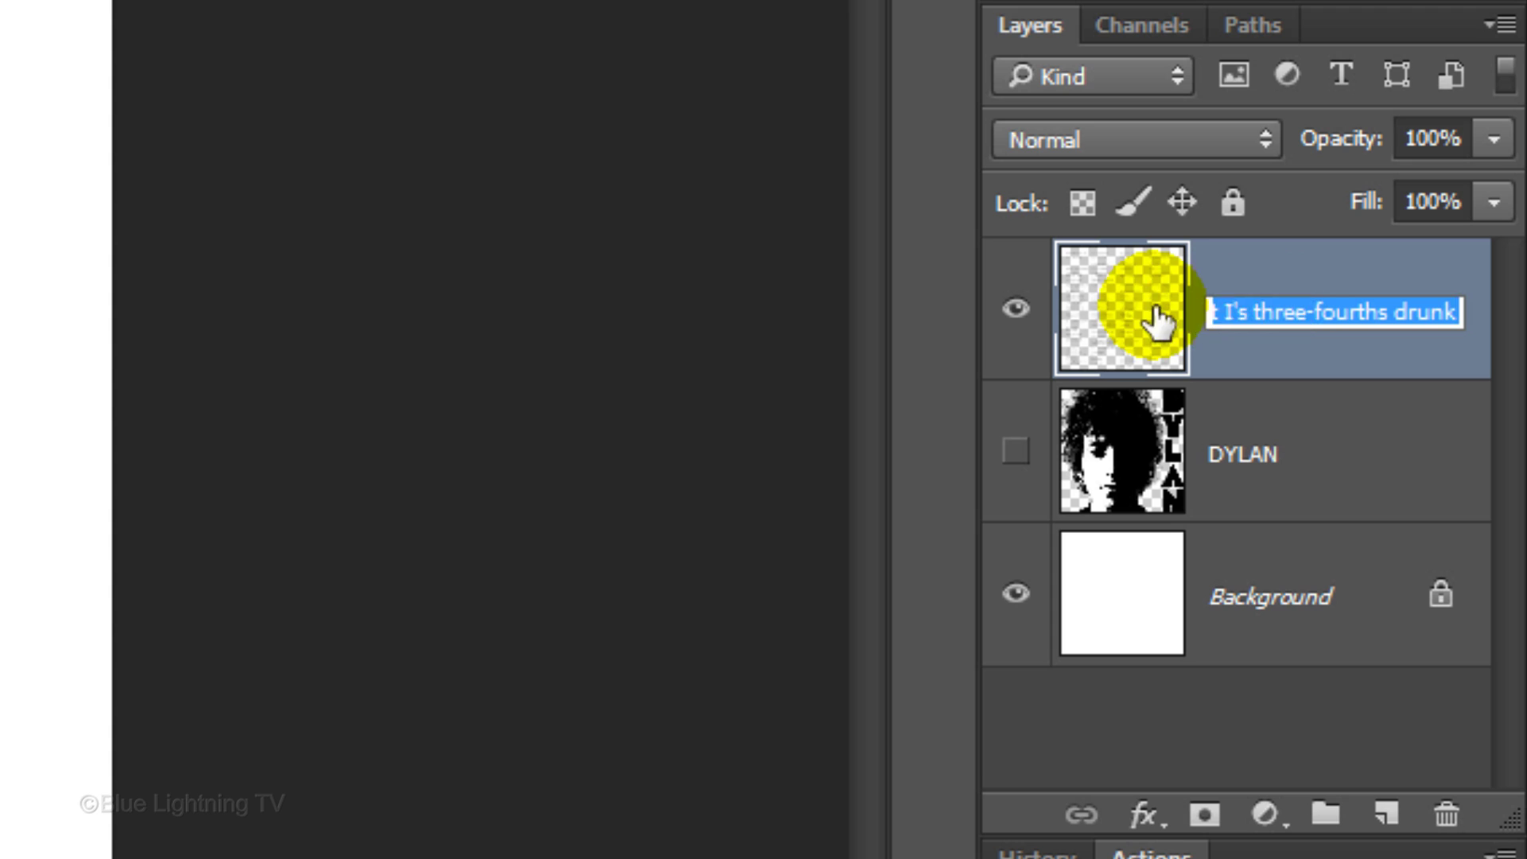
pyautogui.write('Black text')
pyautogui.press('Return')
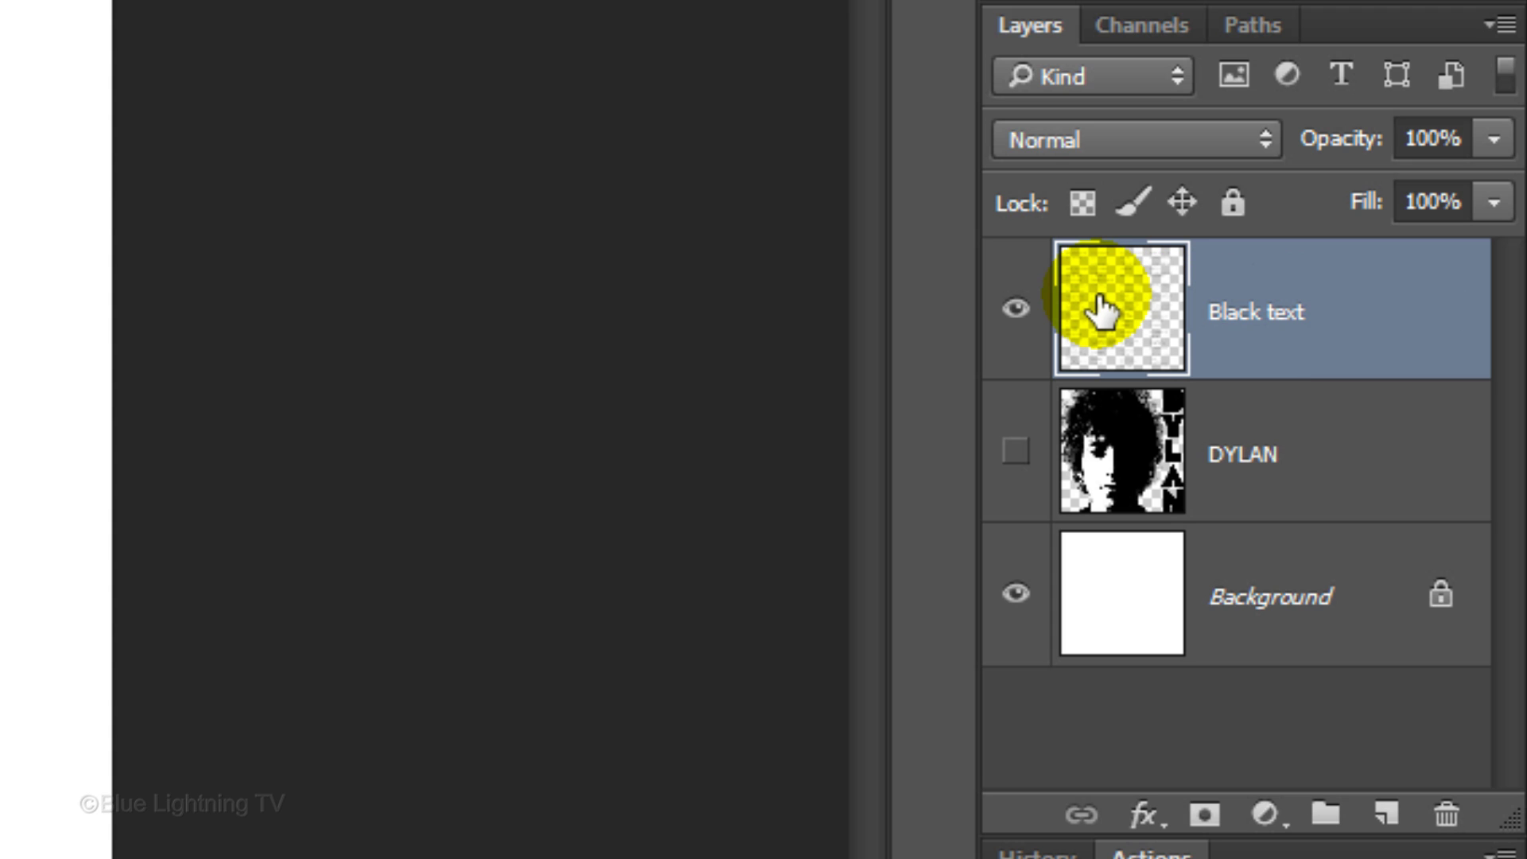
# Create a 'White text' layer below Black text and fill the lyric selection with white.
pyautogui.click(1388, 815)
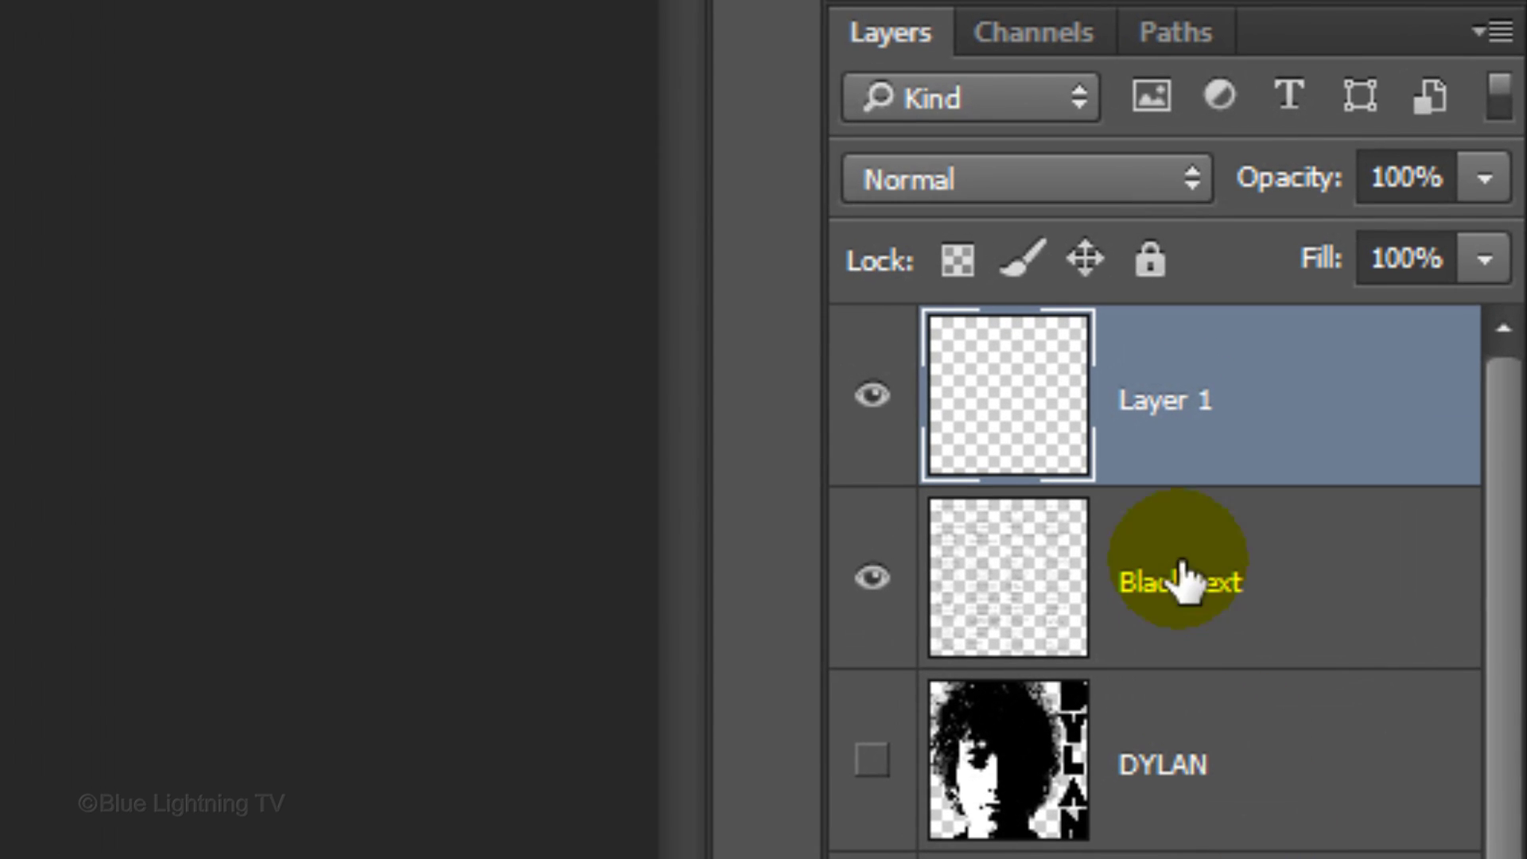
pyautogui.doubleClick(1164, 399)
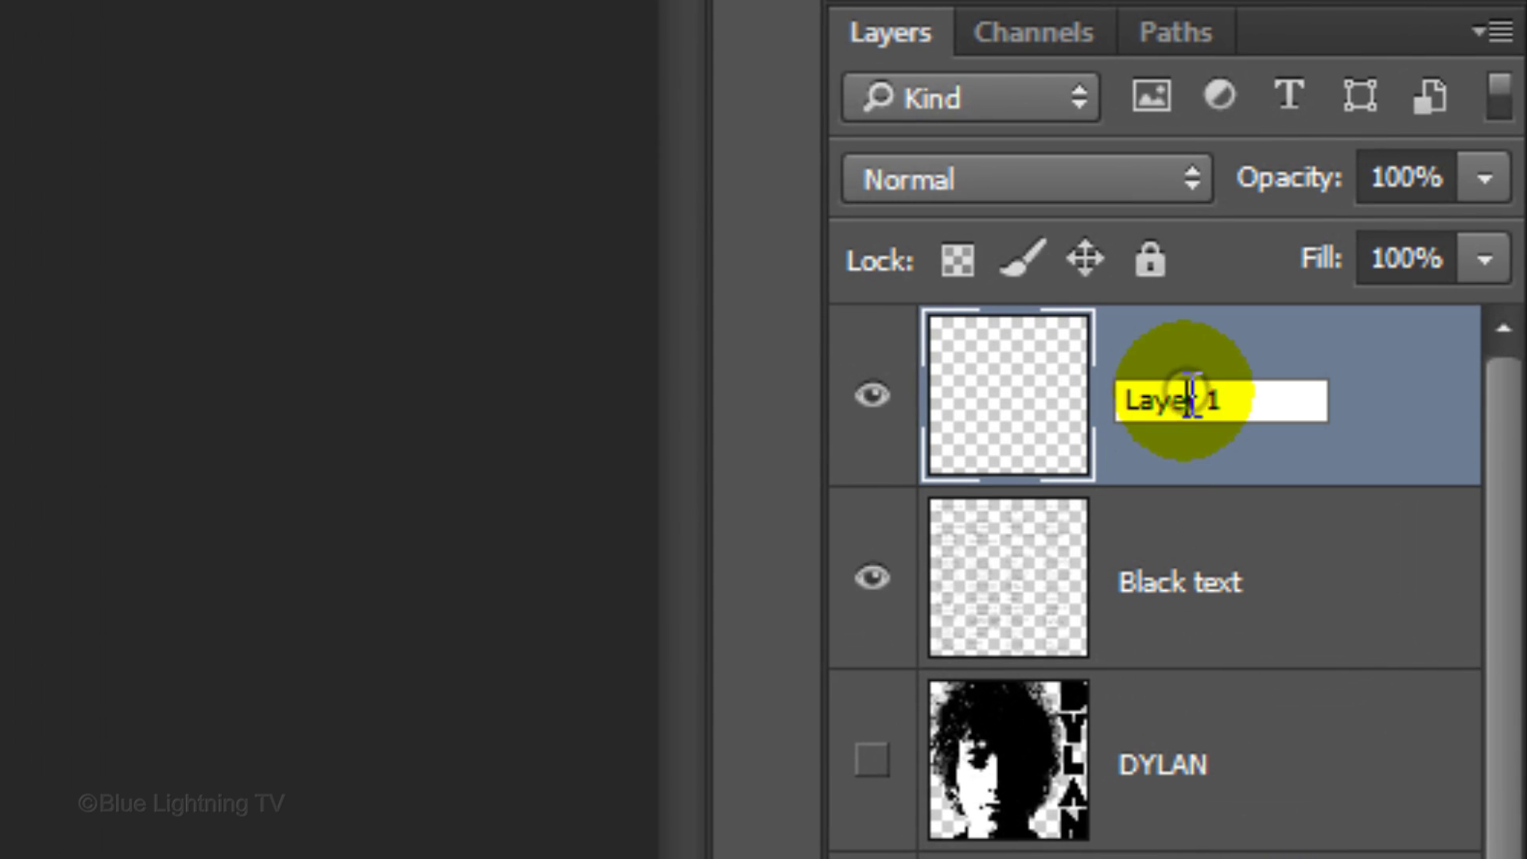
pyautogui.write('White text')
pyautogui.press('Return')
pyautogui.moveTo(999, 410); pyautogui.dragTo(1007, 692)
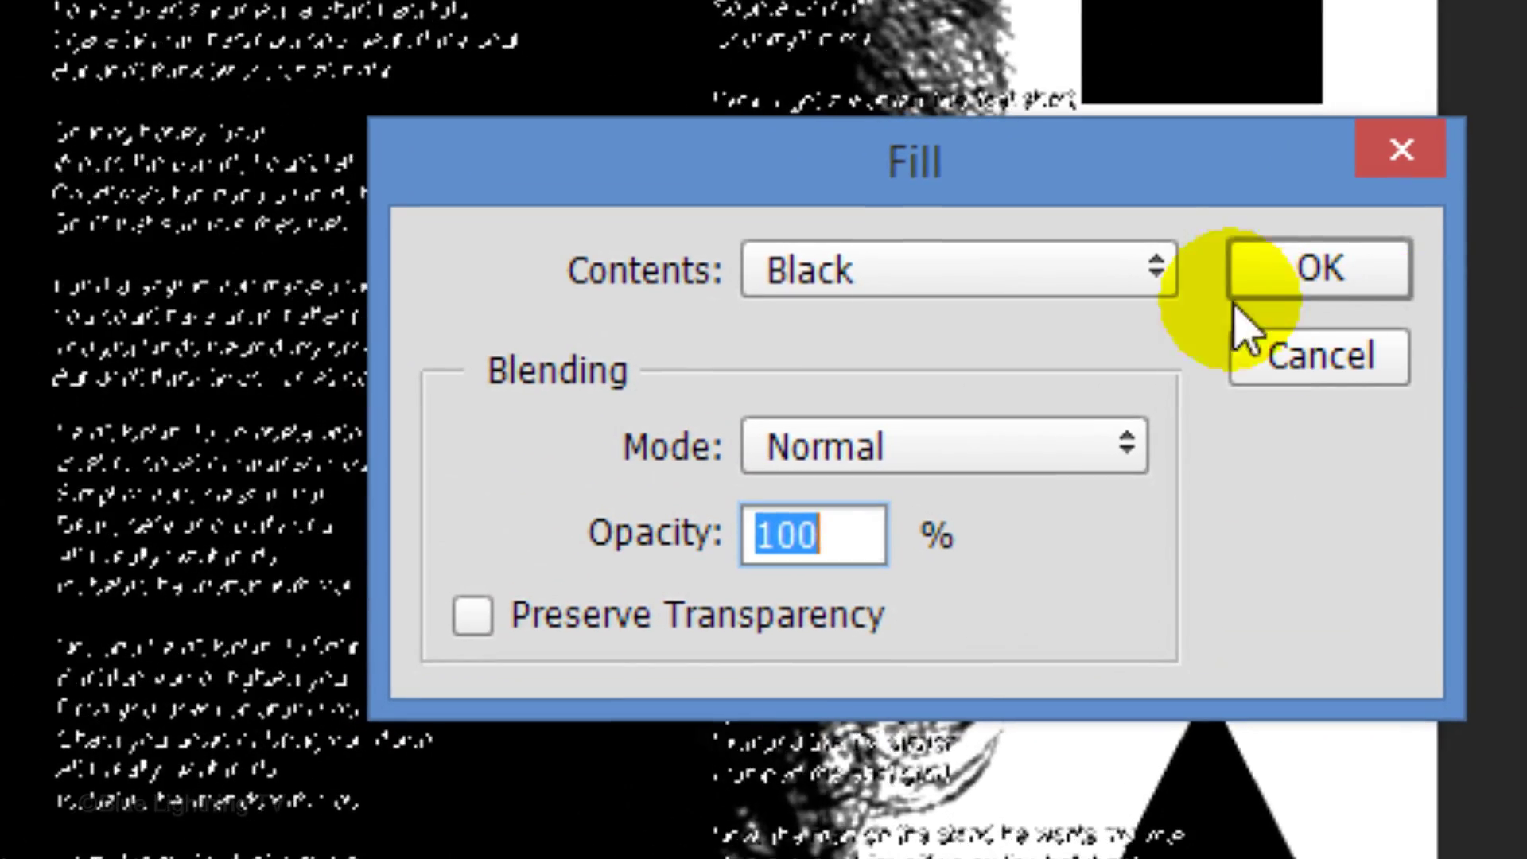
pyautogui.click(1050, 273)
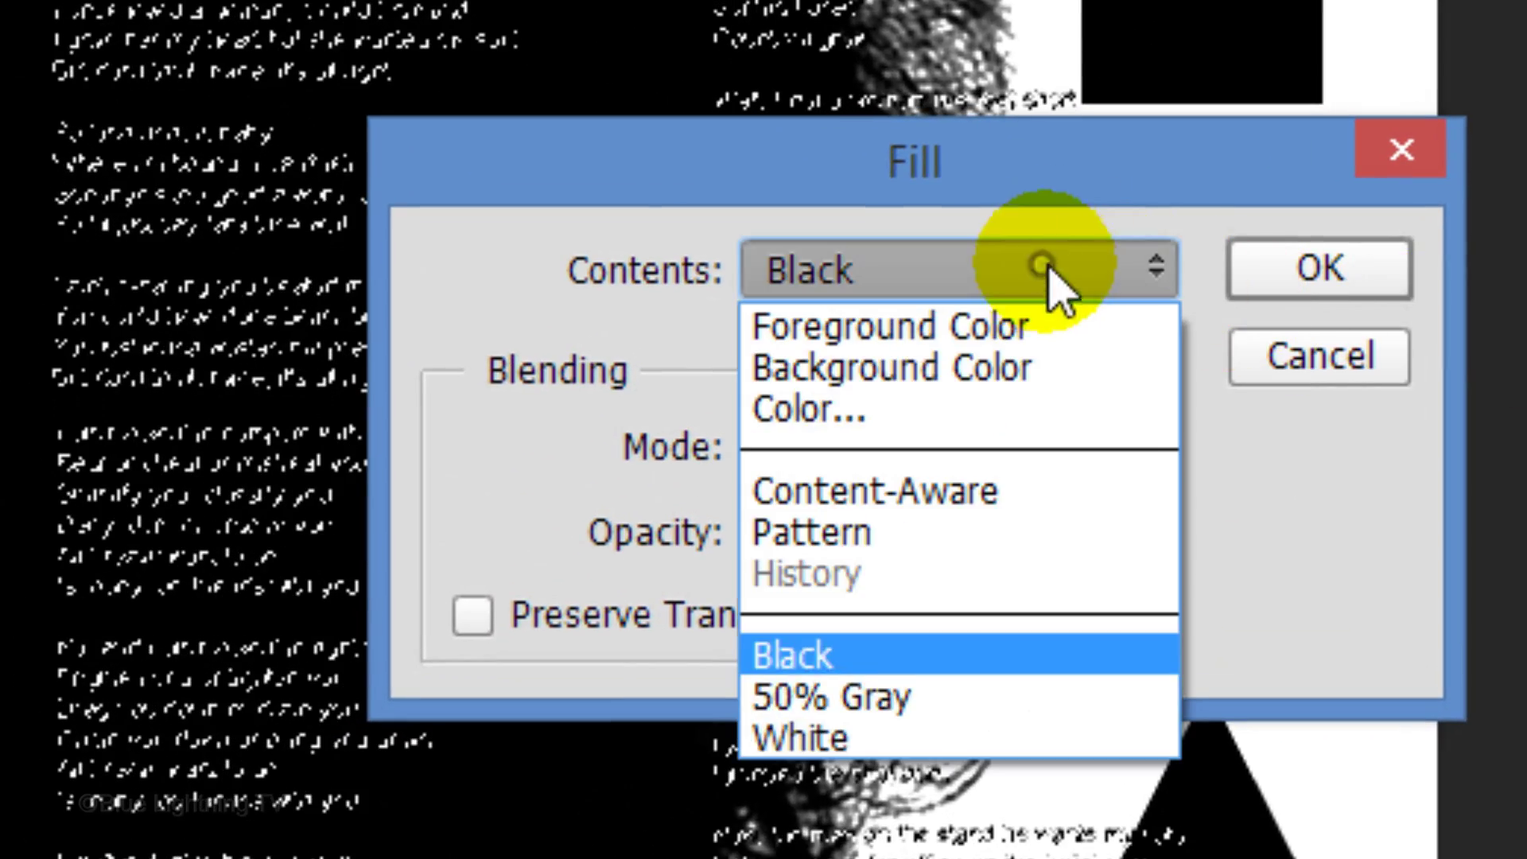
pyautogui.click(978, 738)
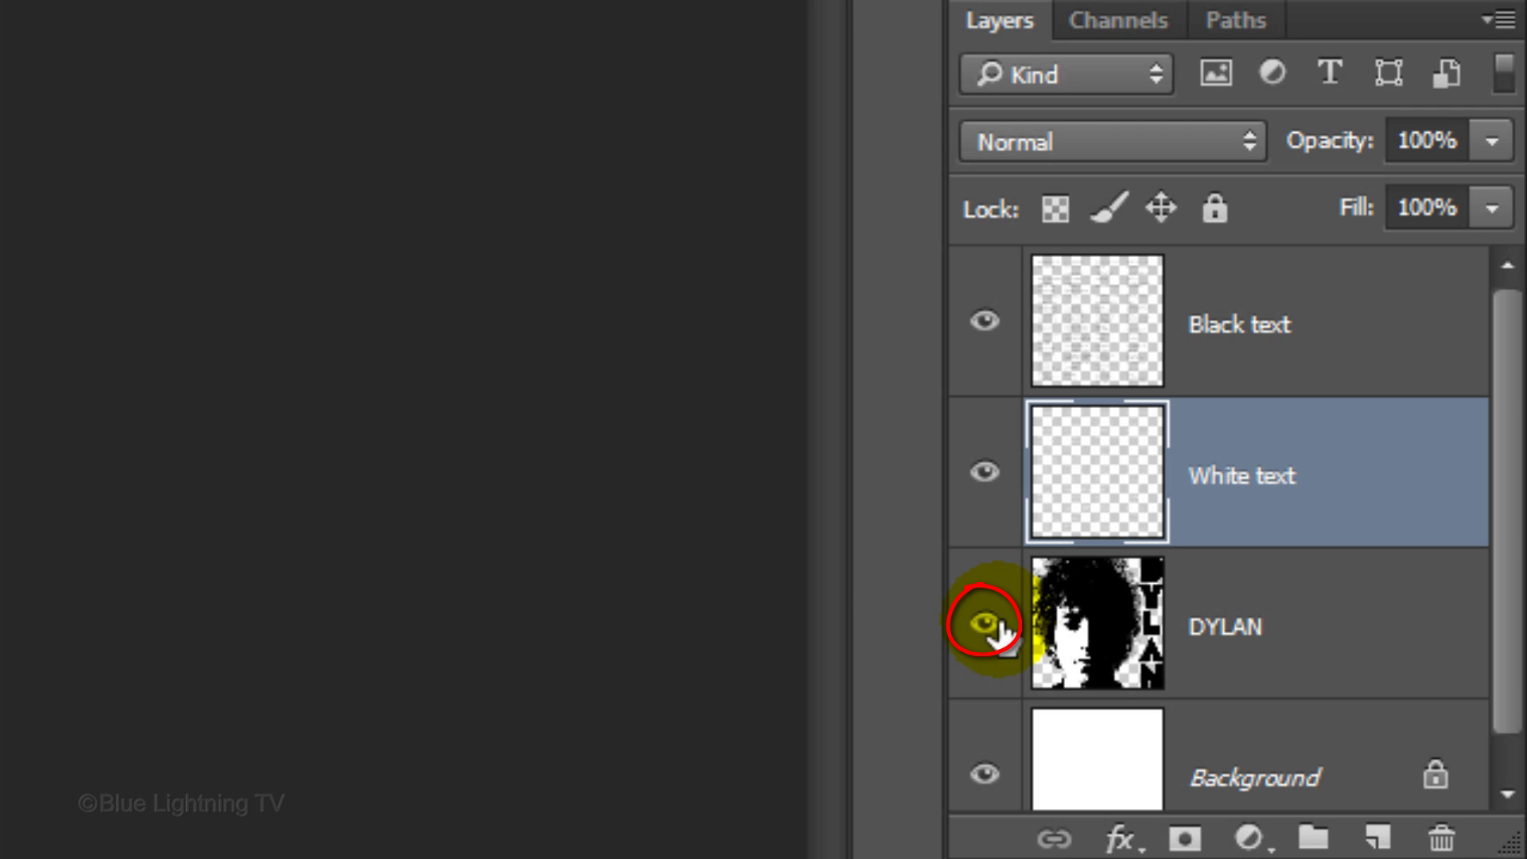
# Isolate the DYLAN layer's visibility and make a Select > Color Range selection from it.
pyautogui.press('alt')
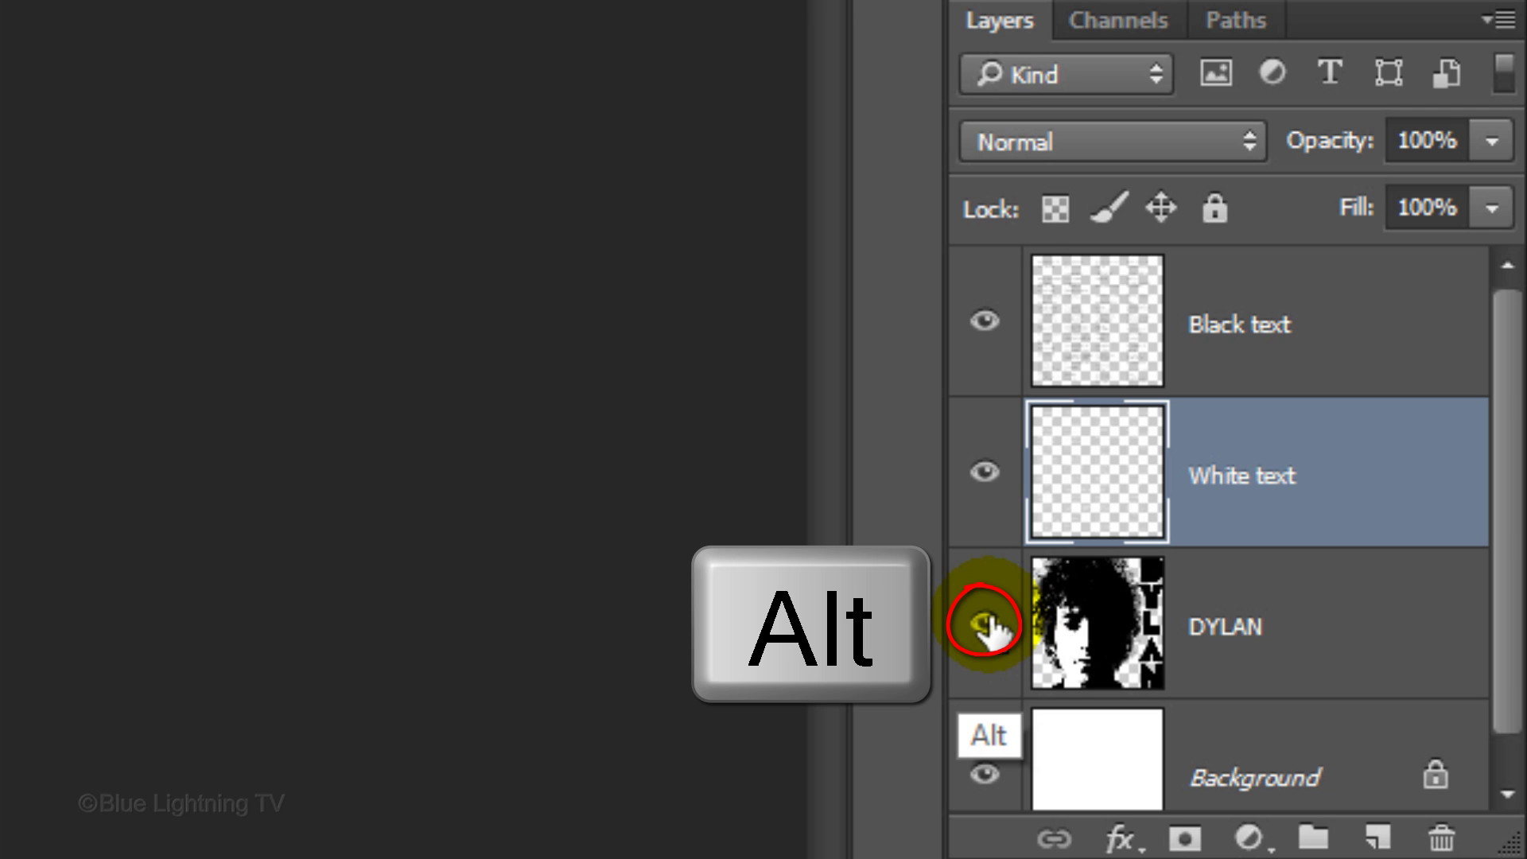
pyautogui.keyDown('alt'); pyautogui.click(986, 625); pyautogui.keyUp('alt')
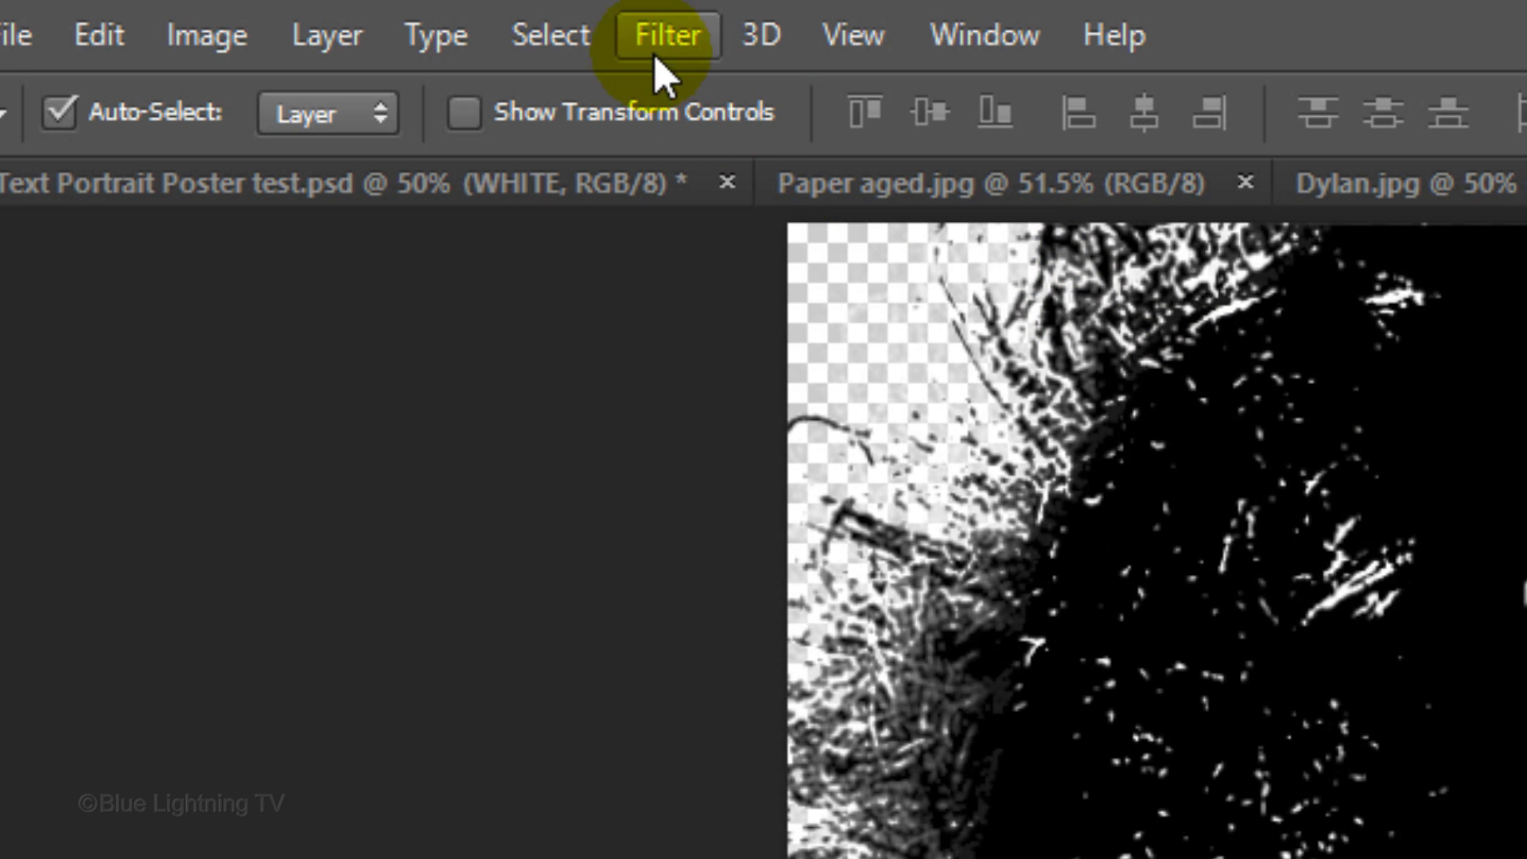
pyautogui.click(569, 34)
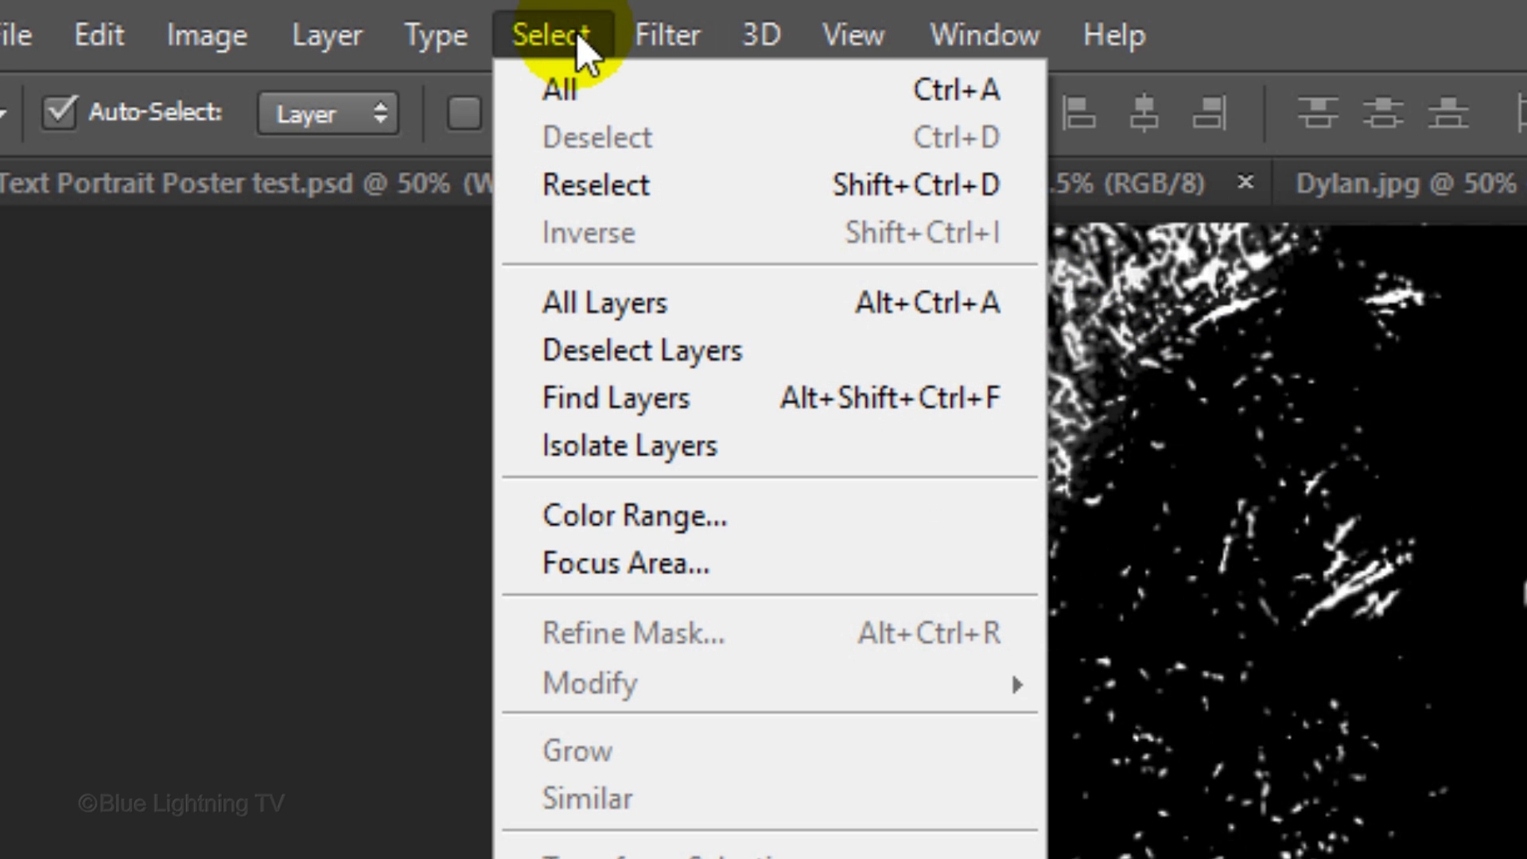
pyautogui.click(633, 519)
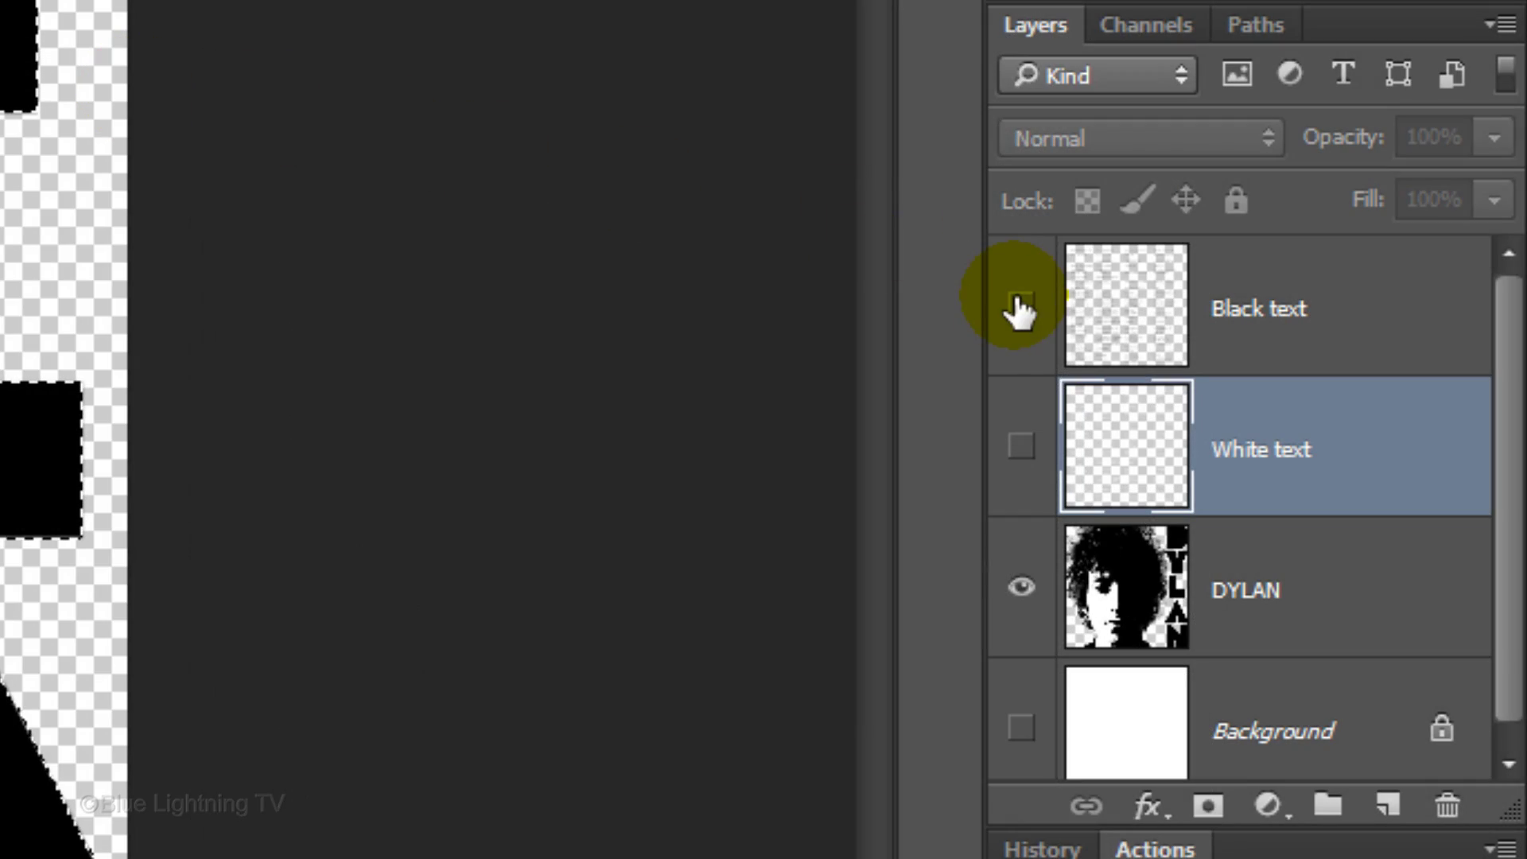
# Show Black text, give it an inverted layer mask, and show White text again.
pyautogui.click(1021, 310)
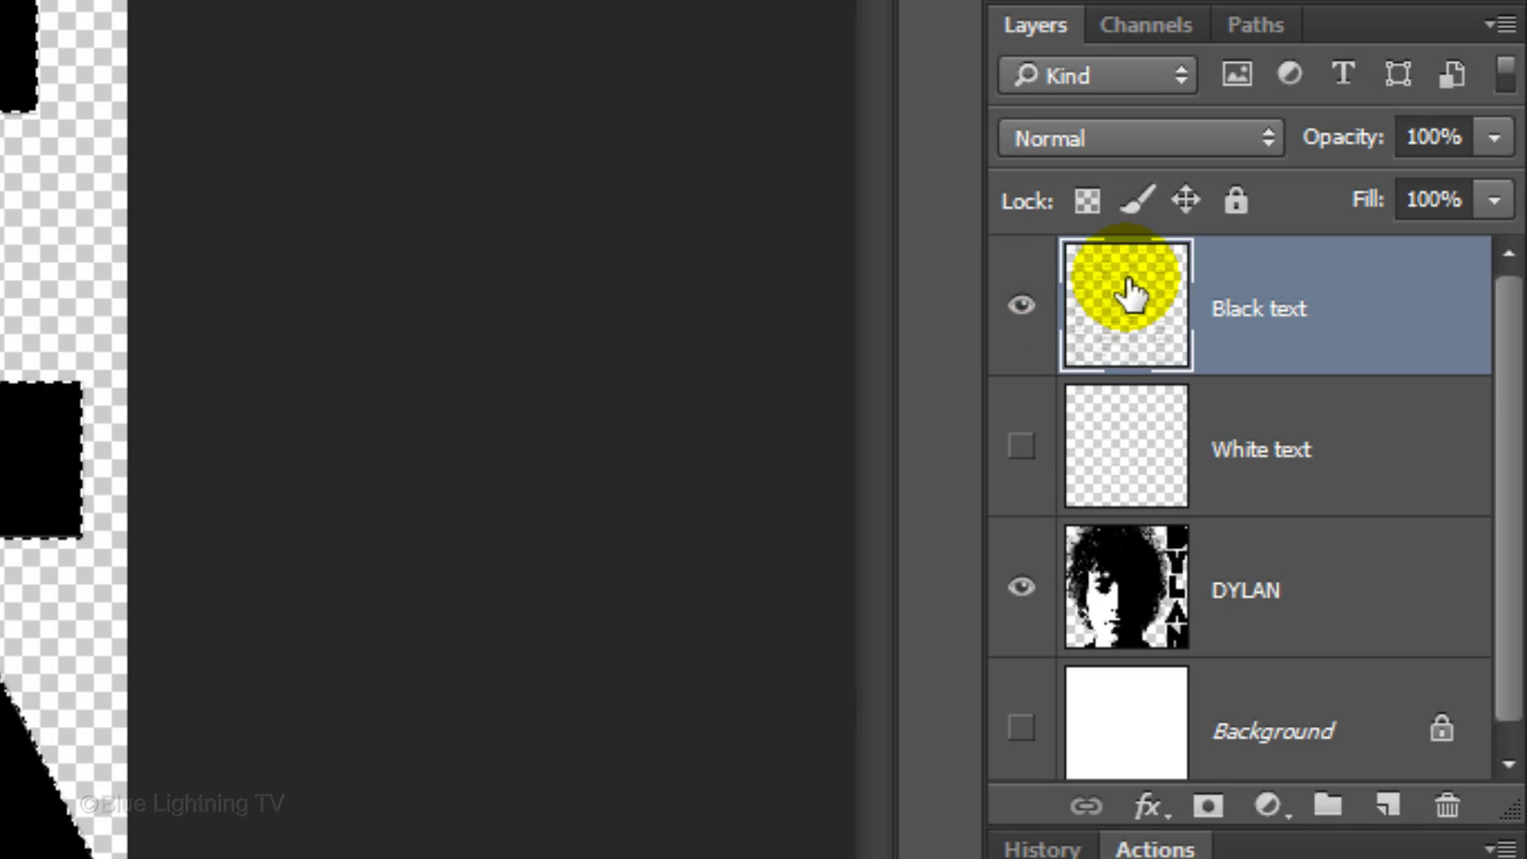
pyautogui.click(1211, 808)
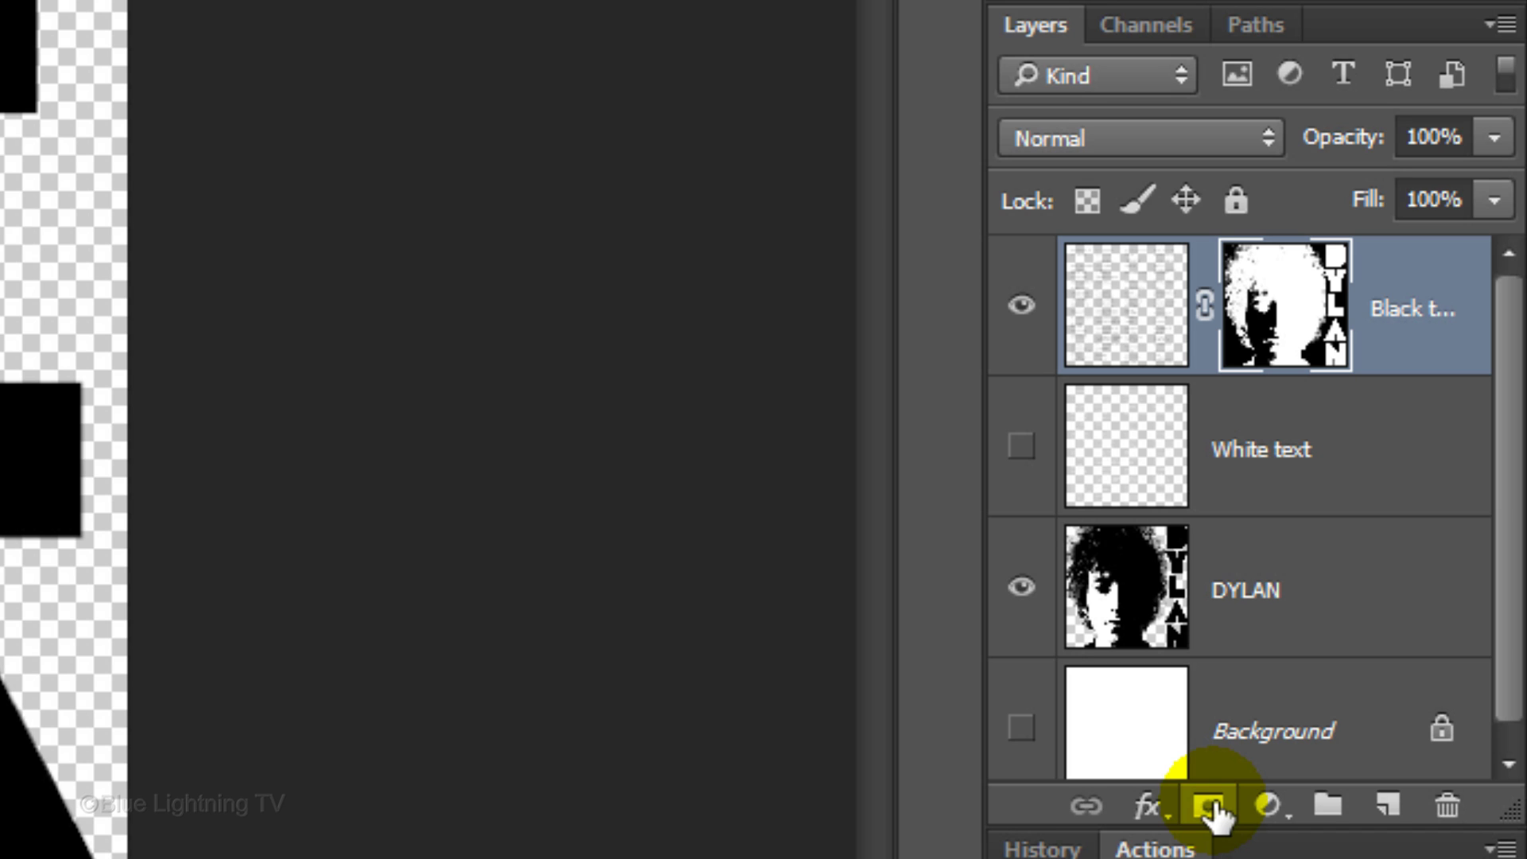
pyautogui.hotkey('ctrl', 'i')
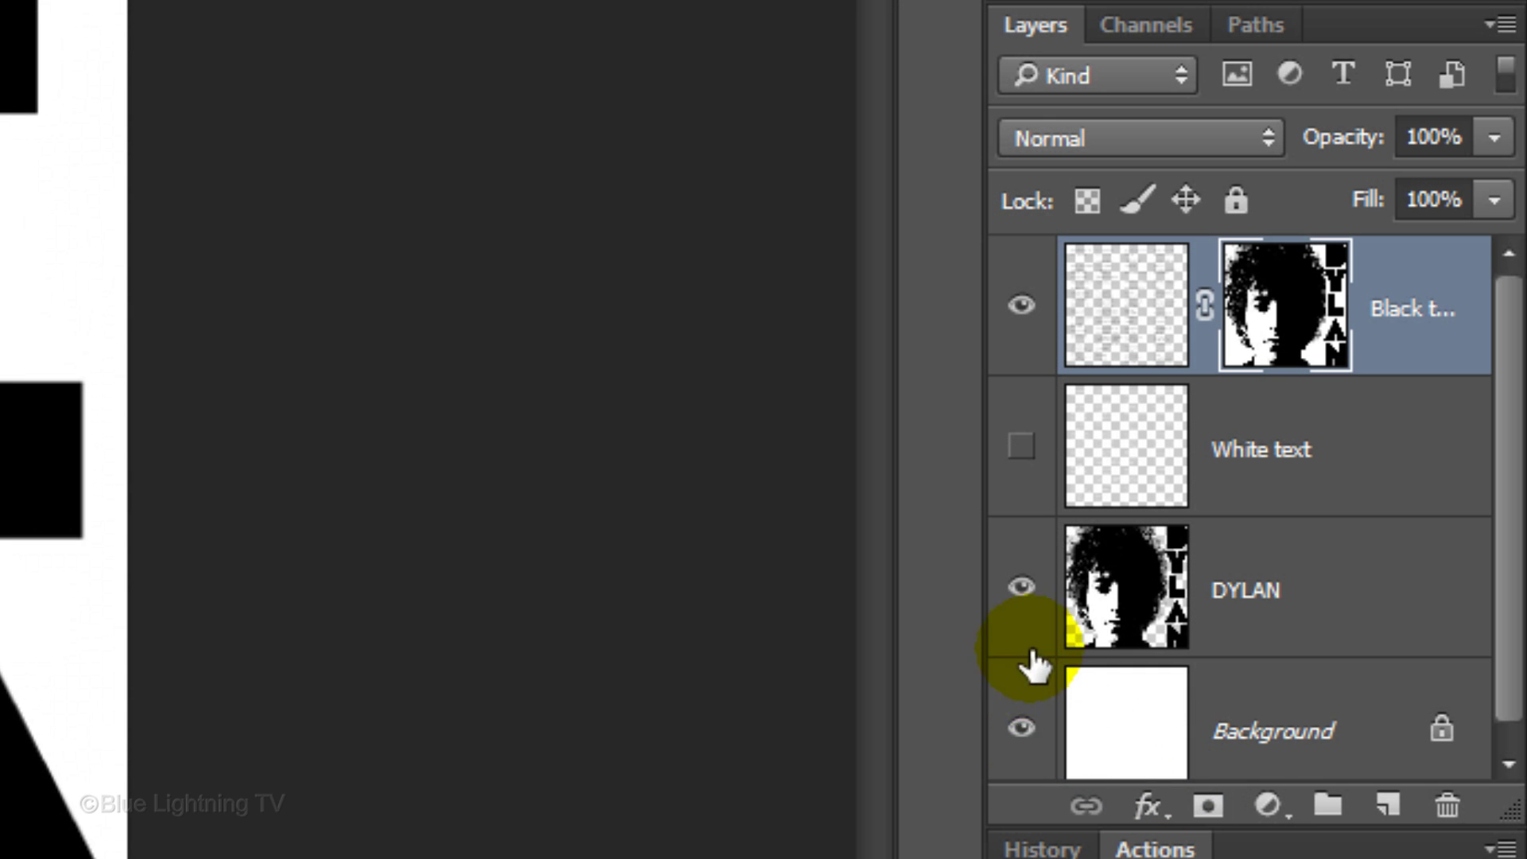
pyautogui.click(1021, 447)
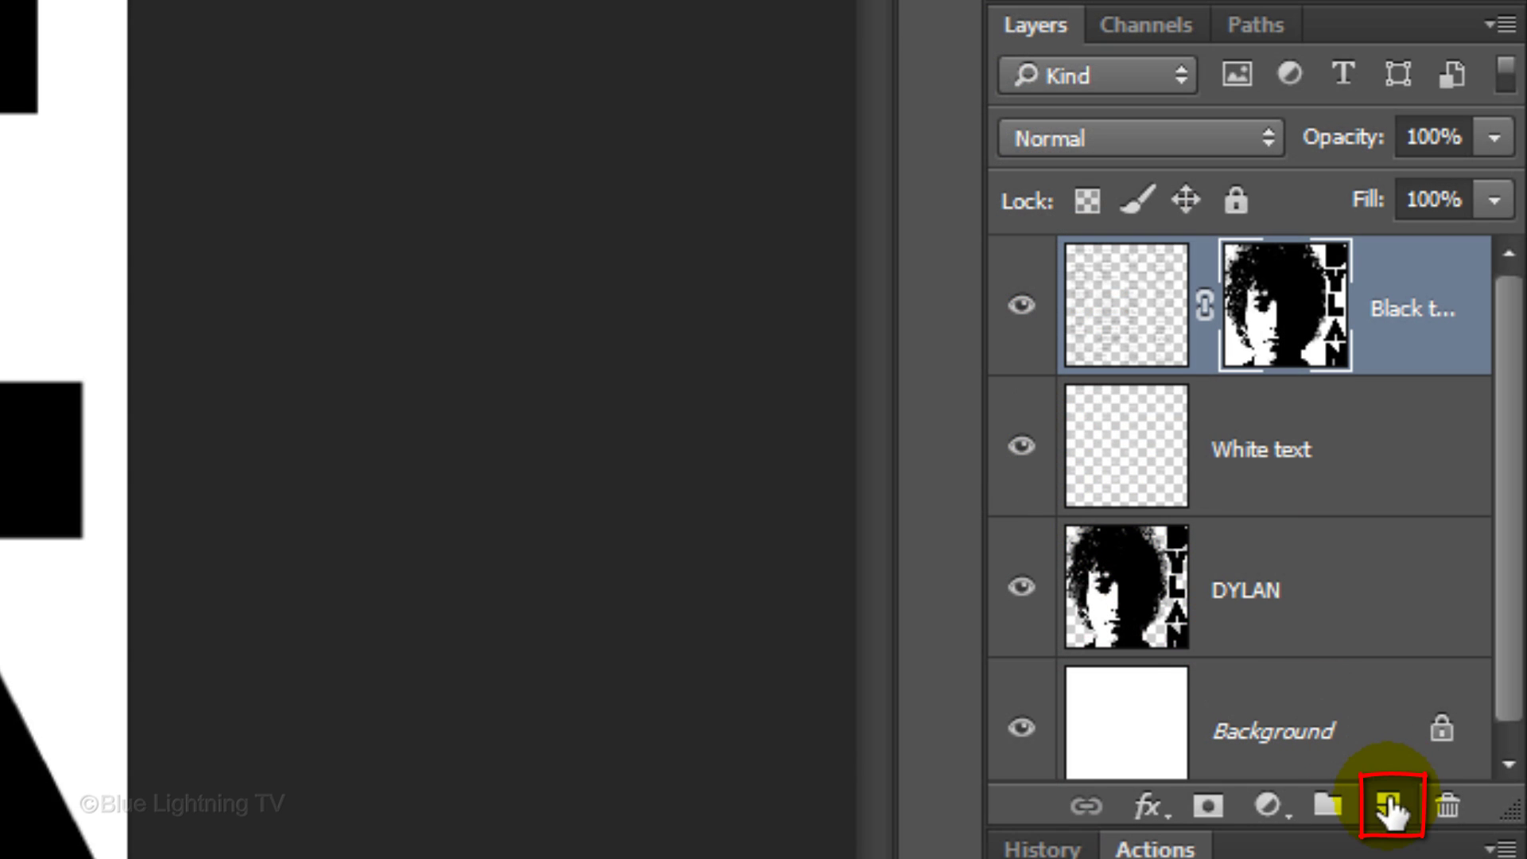
# Add a new empty top layer and change its blend mode.
pyautogui.click(1392, 808)
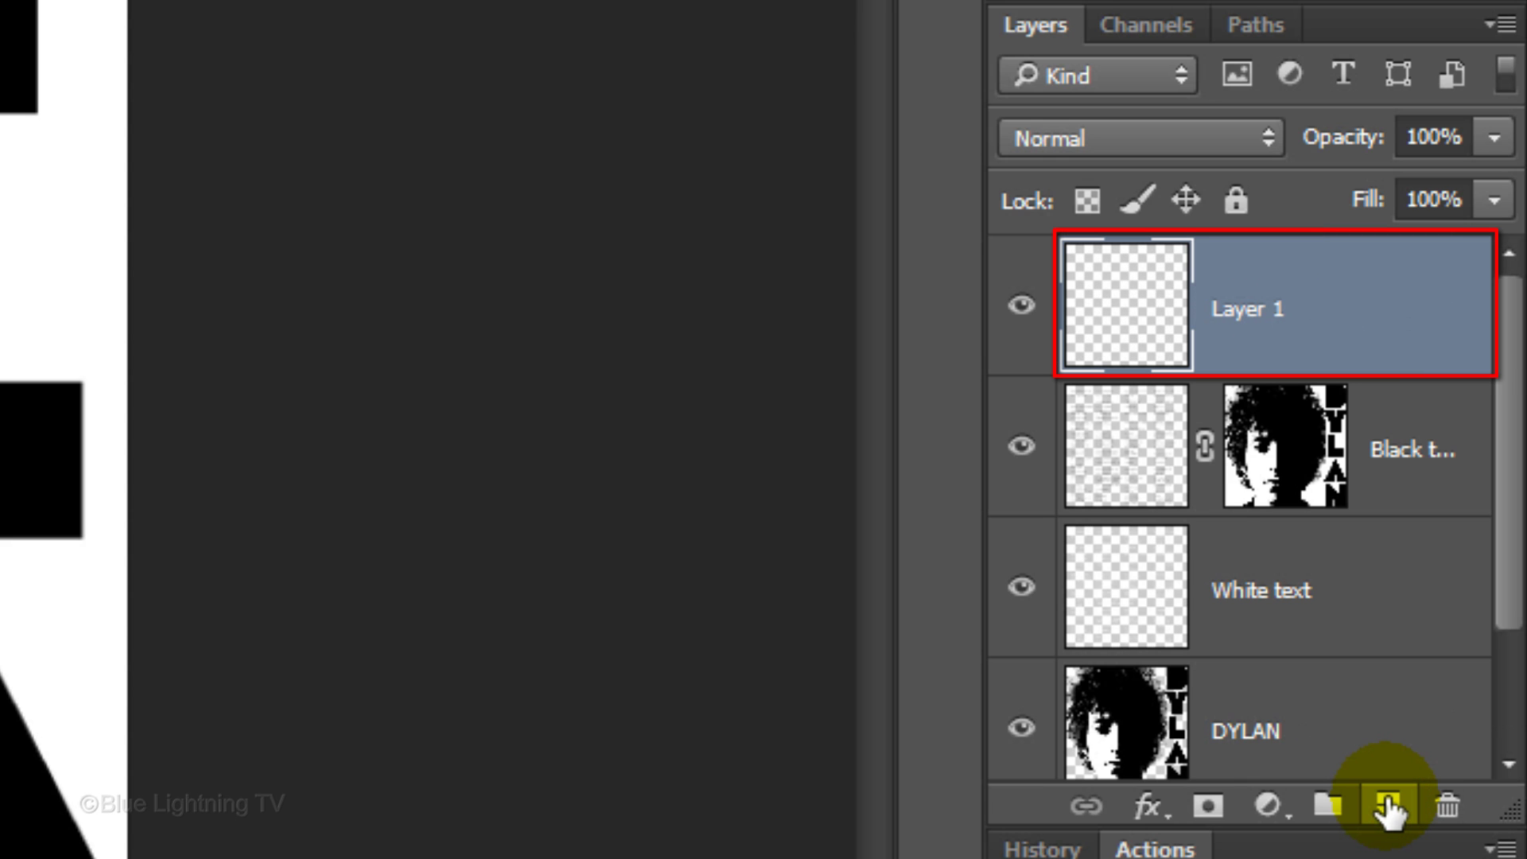
pyautogui.click(1152, 150)
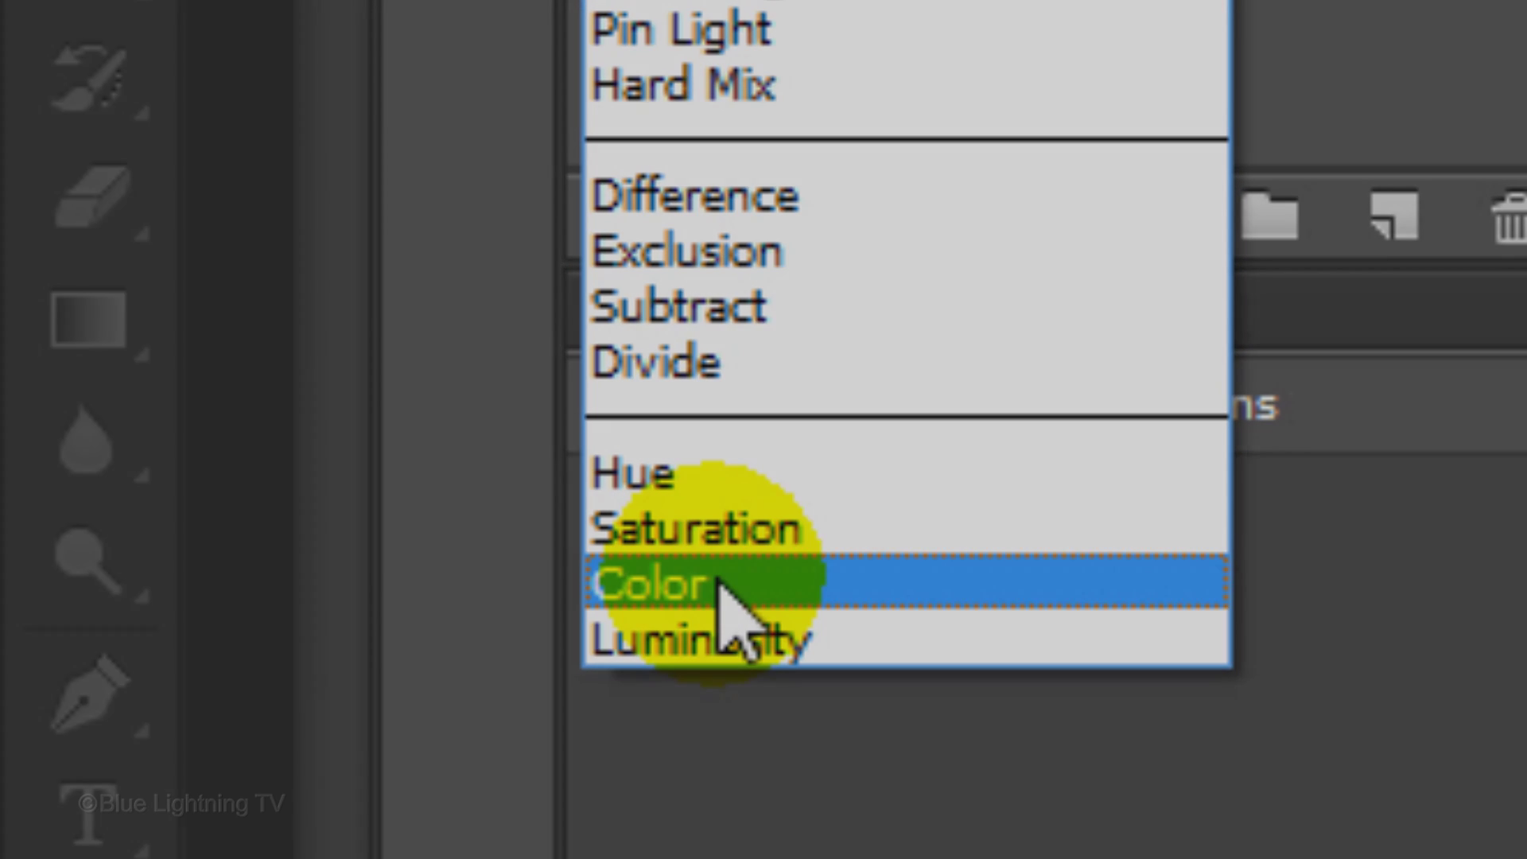
pyautogui.click(668, 585)
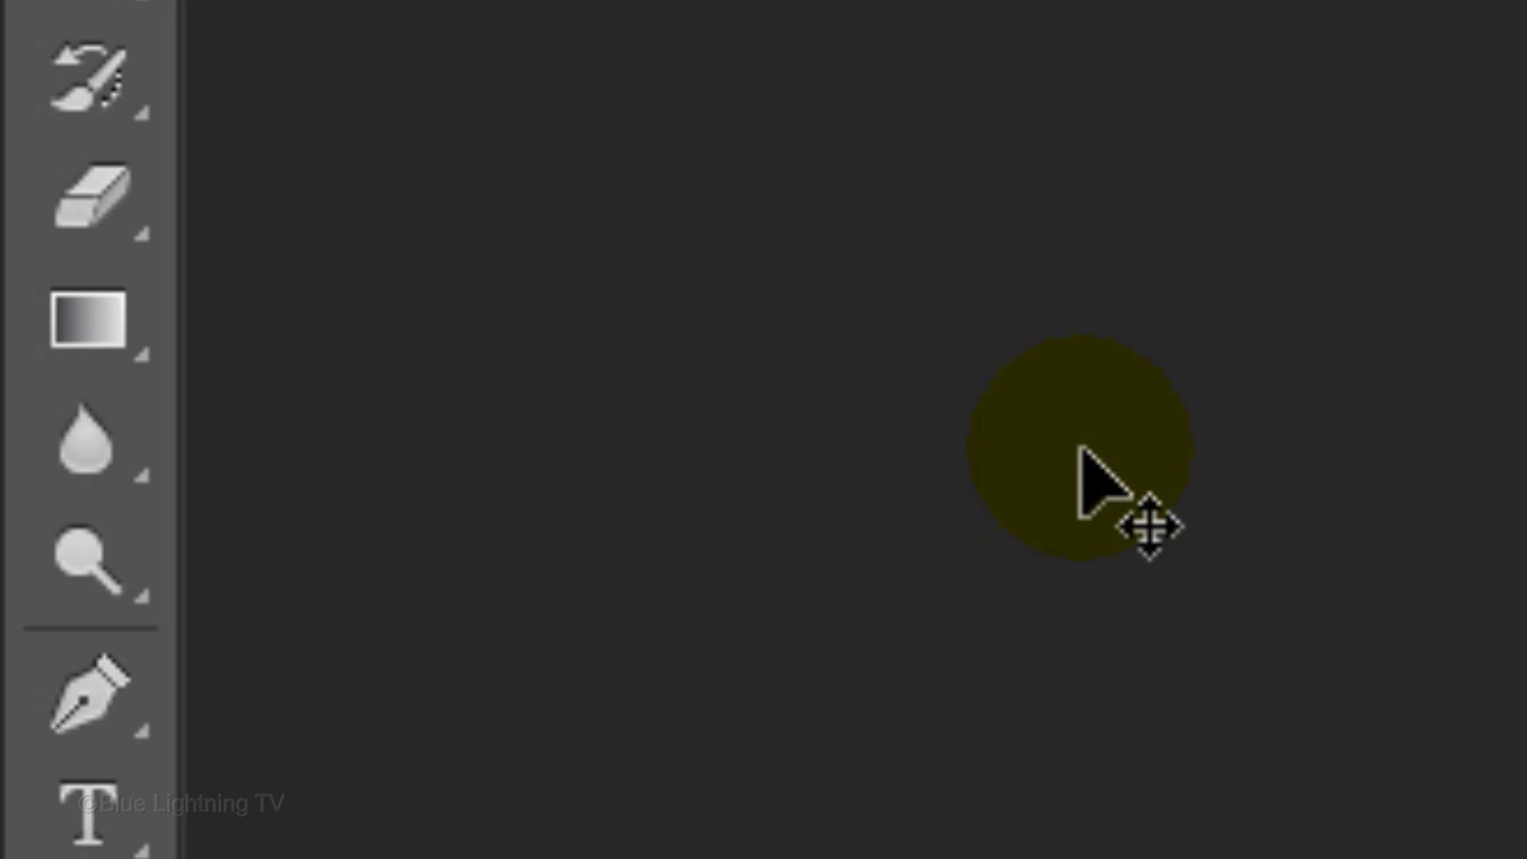
pyautogui.rightClick(83, 328)
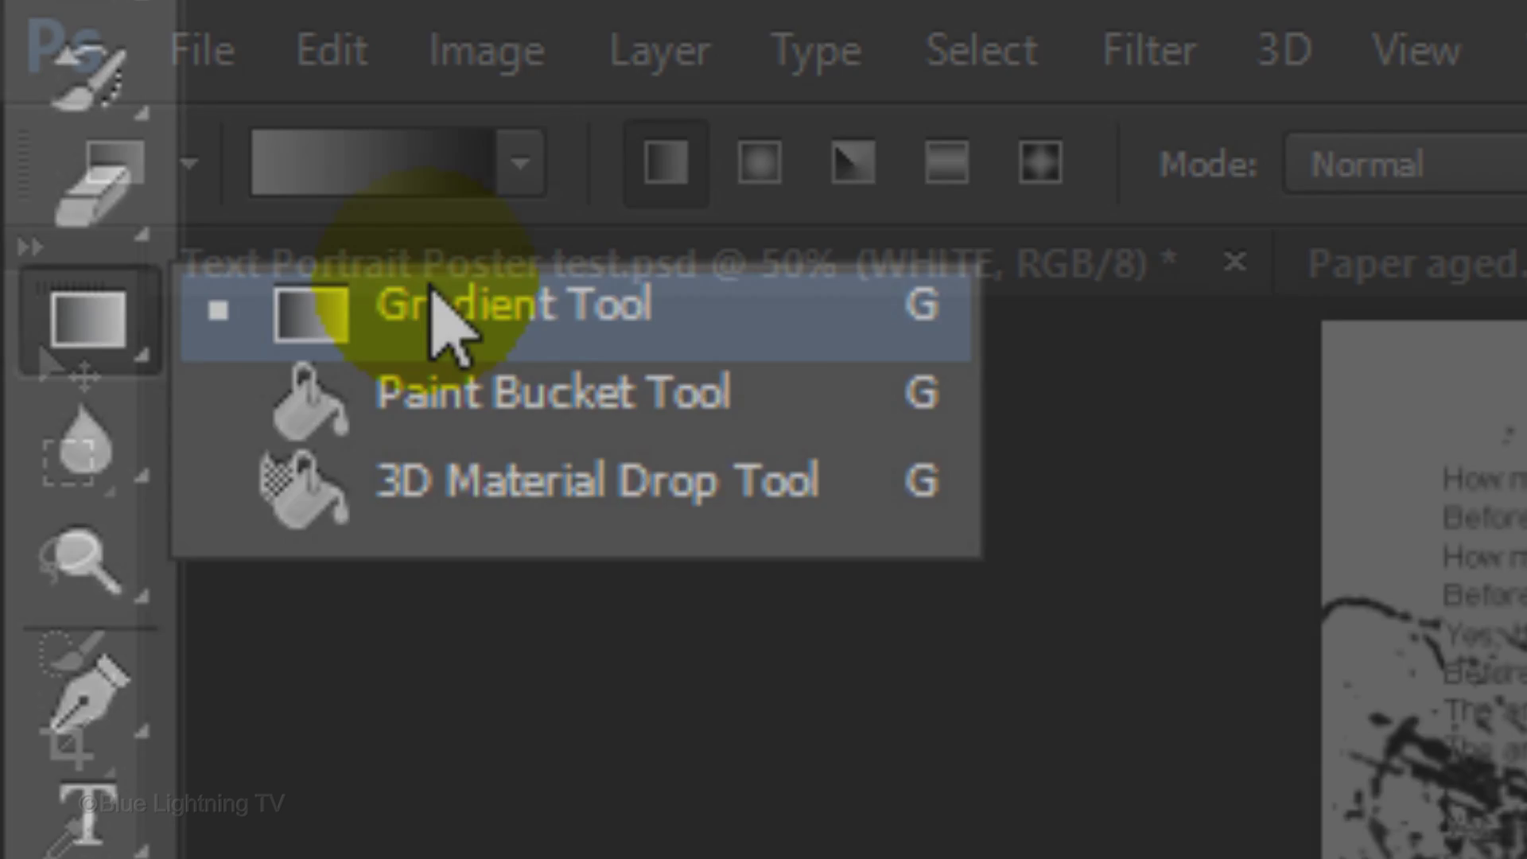
pyautogui.click(453, 314)
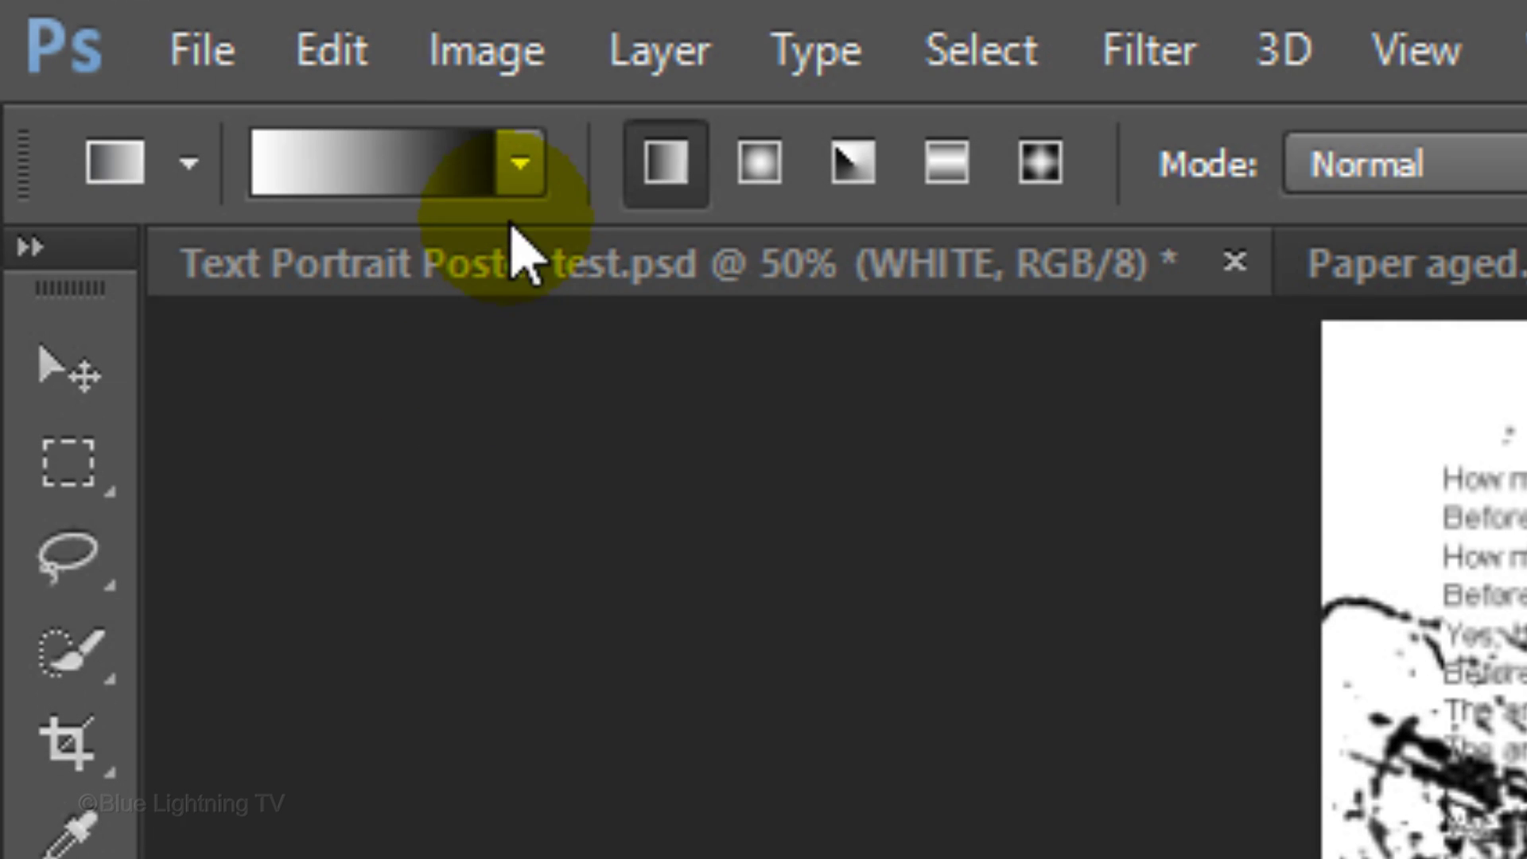
# Apply the rainbow preset as an angle gradient sweeping across the poster.
pyautogui.click(521, 168)
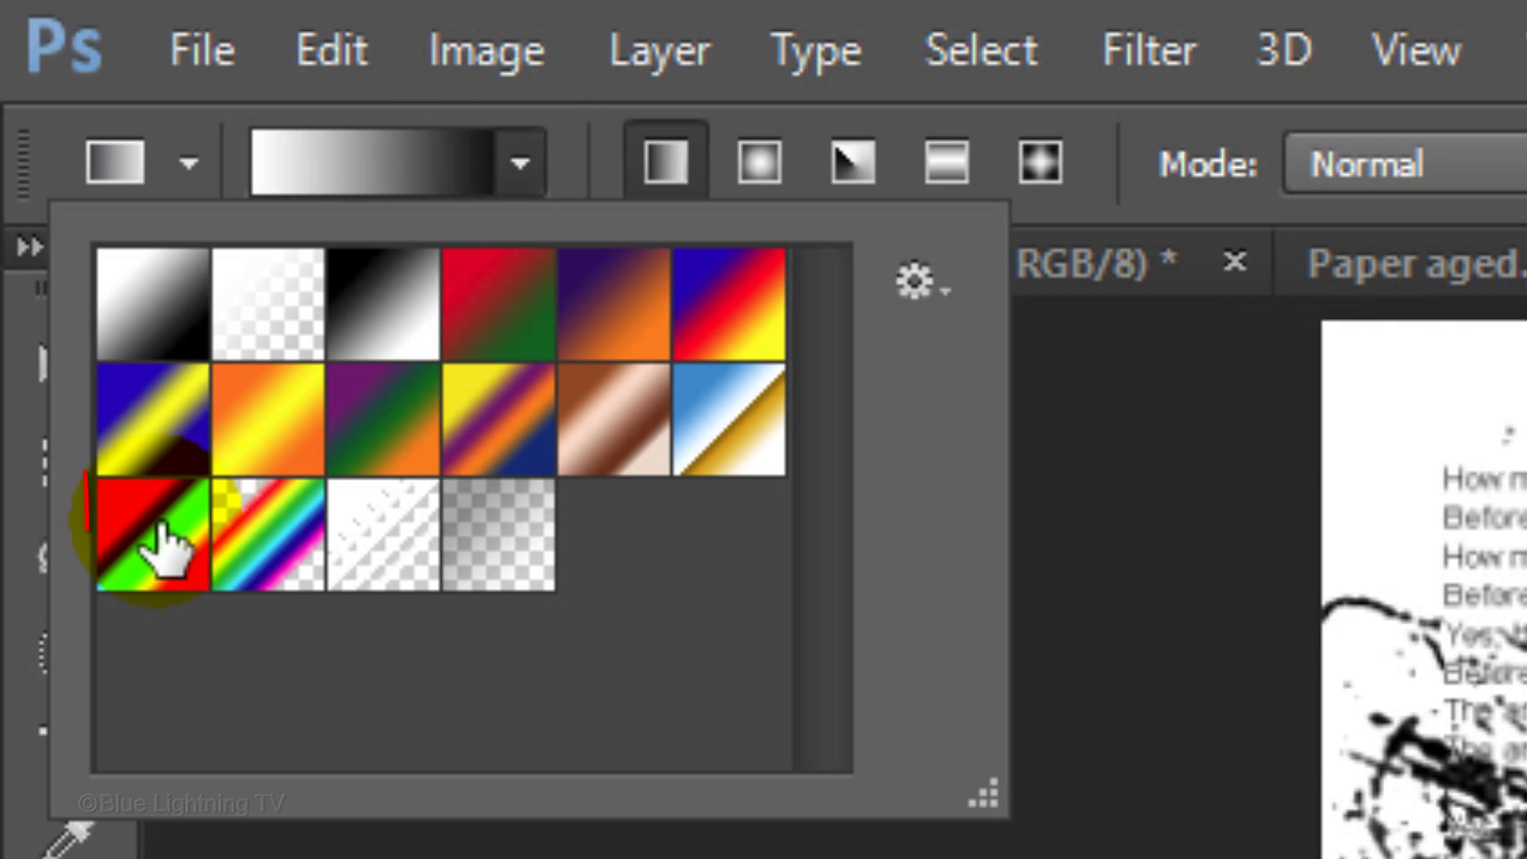
pyautogui.click(163, 549)
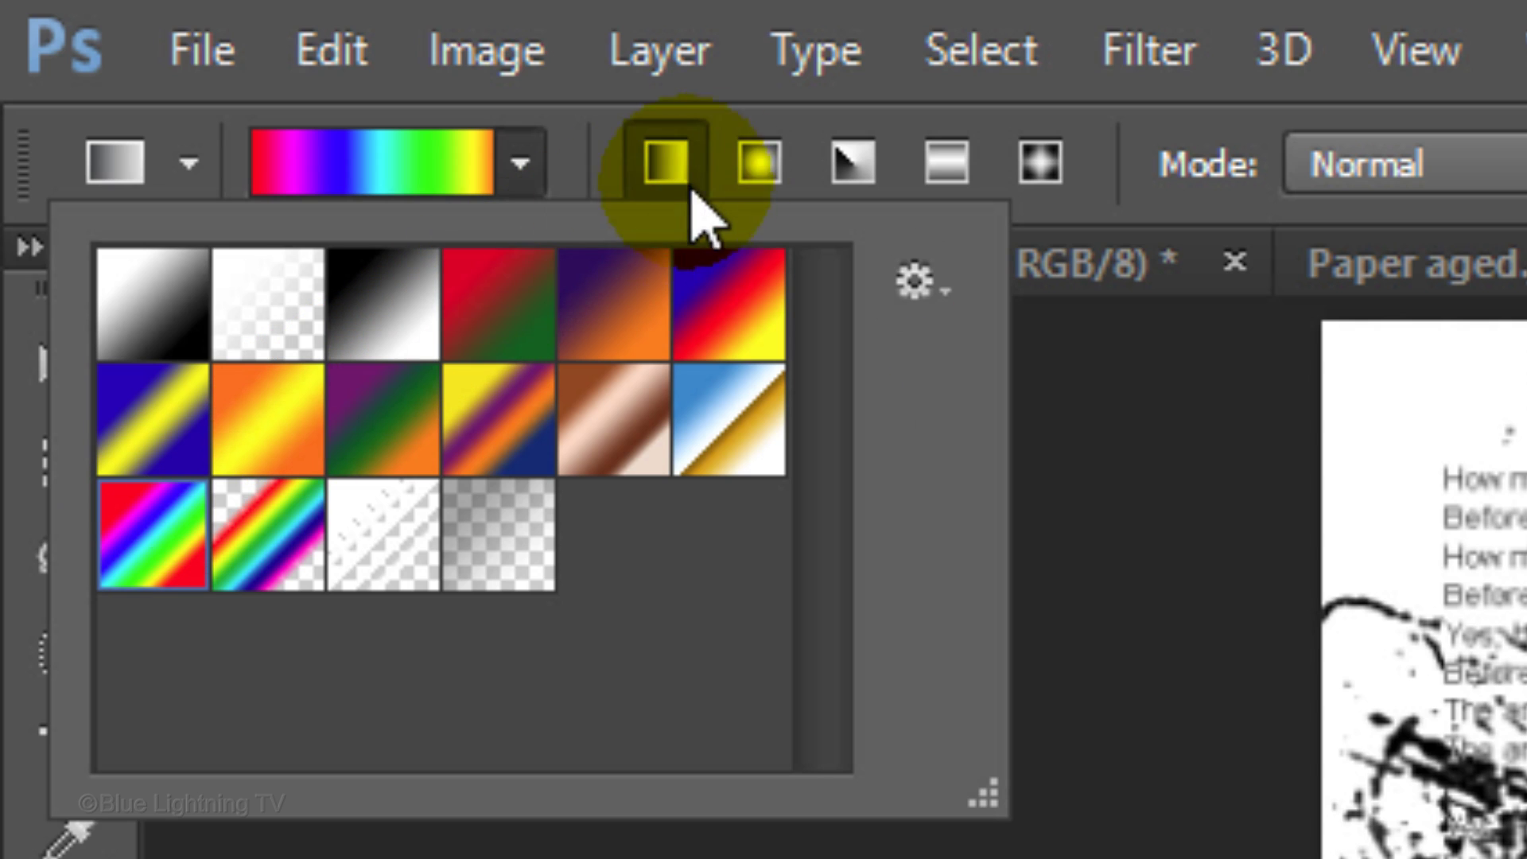
pyautogui.click(855, 165)
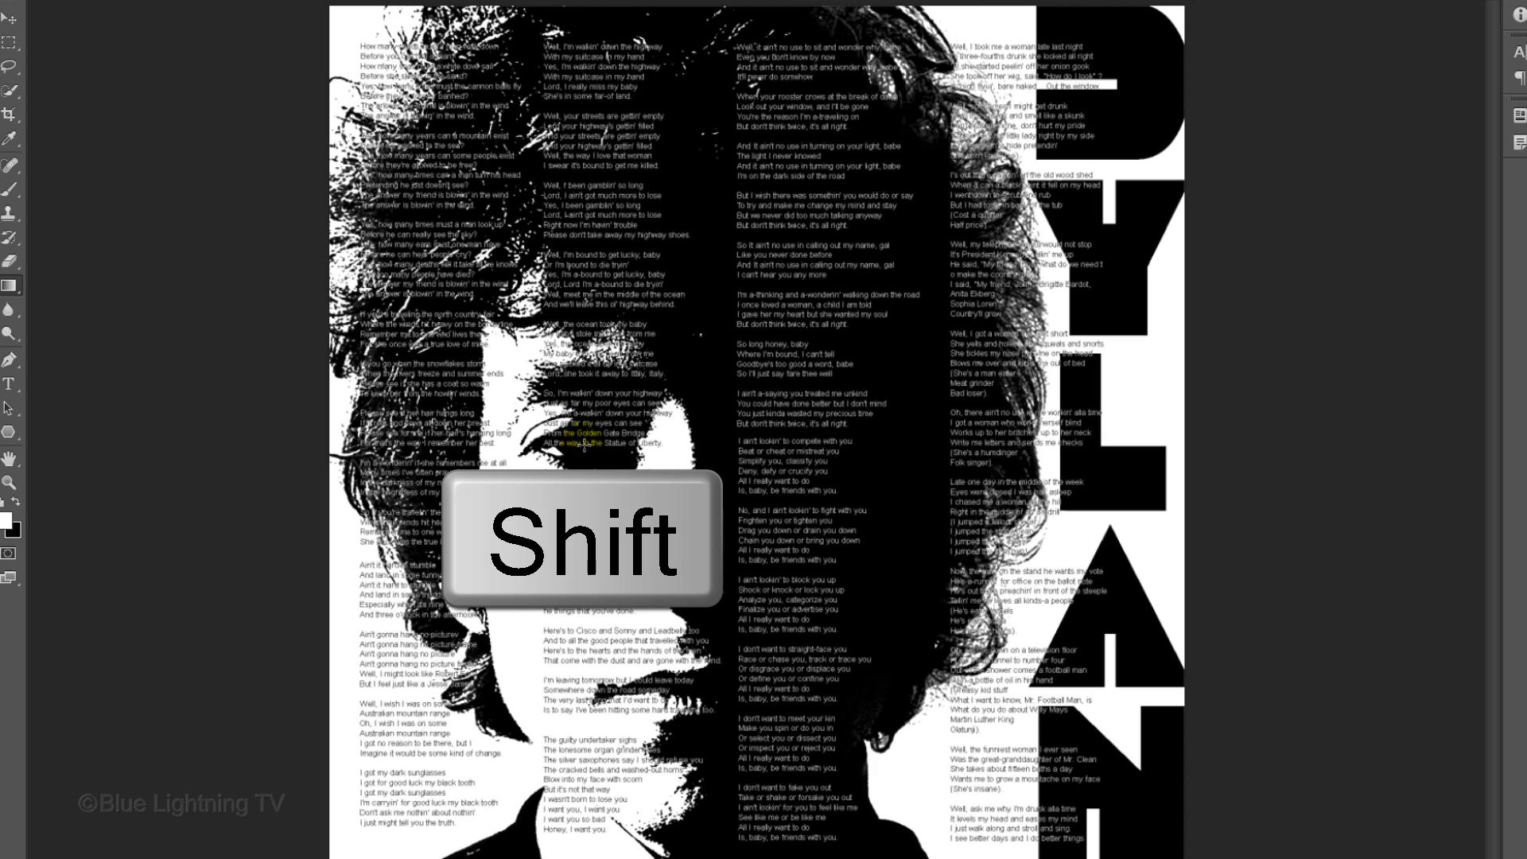
pyautogui.keyDown('shift'); pyautogui.click(799, 443); pyautogui.keyUp('shift')
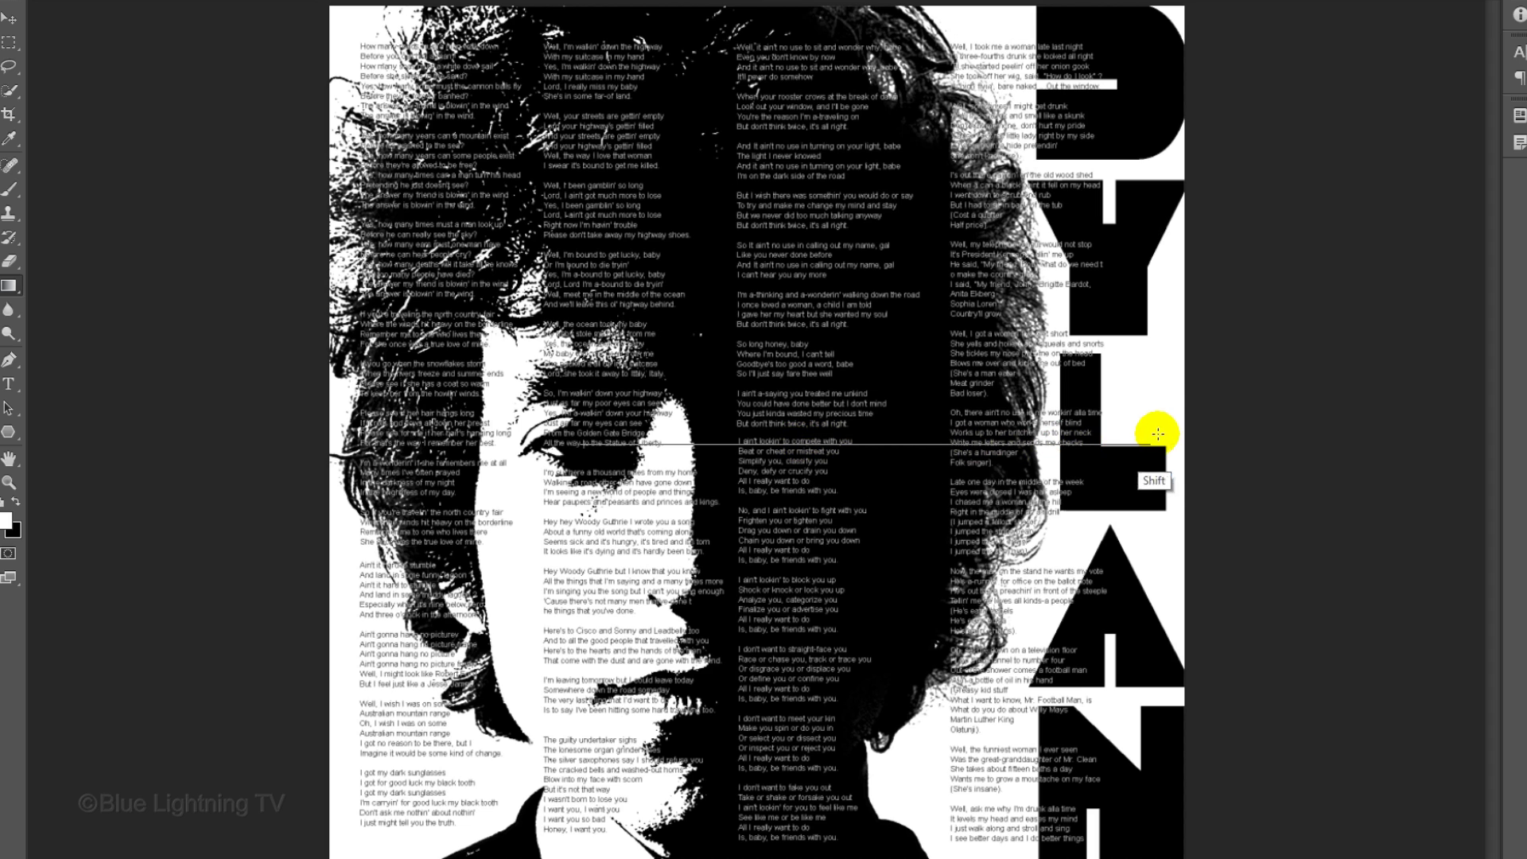
pyautogui.keyDown('shift'); pyautogui.click(1188, 429); pyautogui.keyUp('shift')
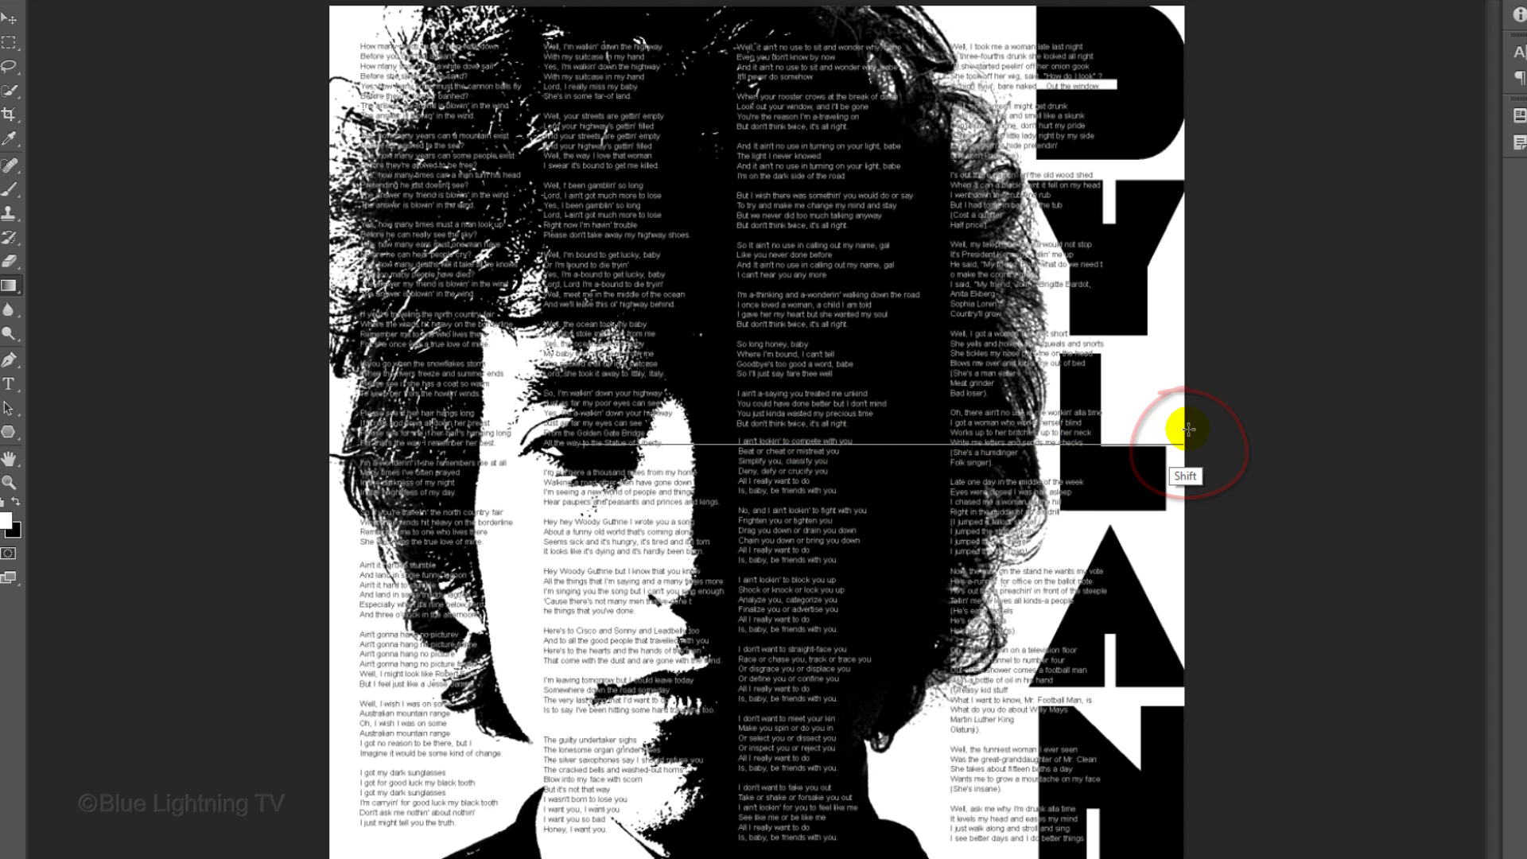
pyautogui.moveTo(1189, 431); pyautogui.dragTo(1192, 424)
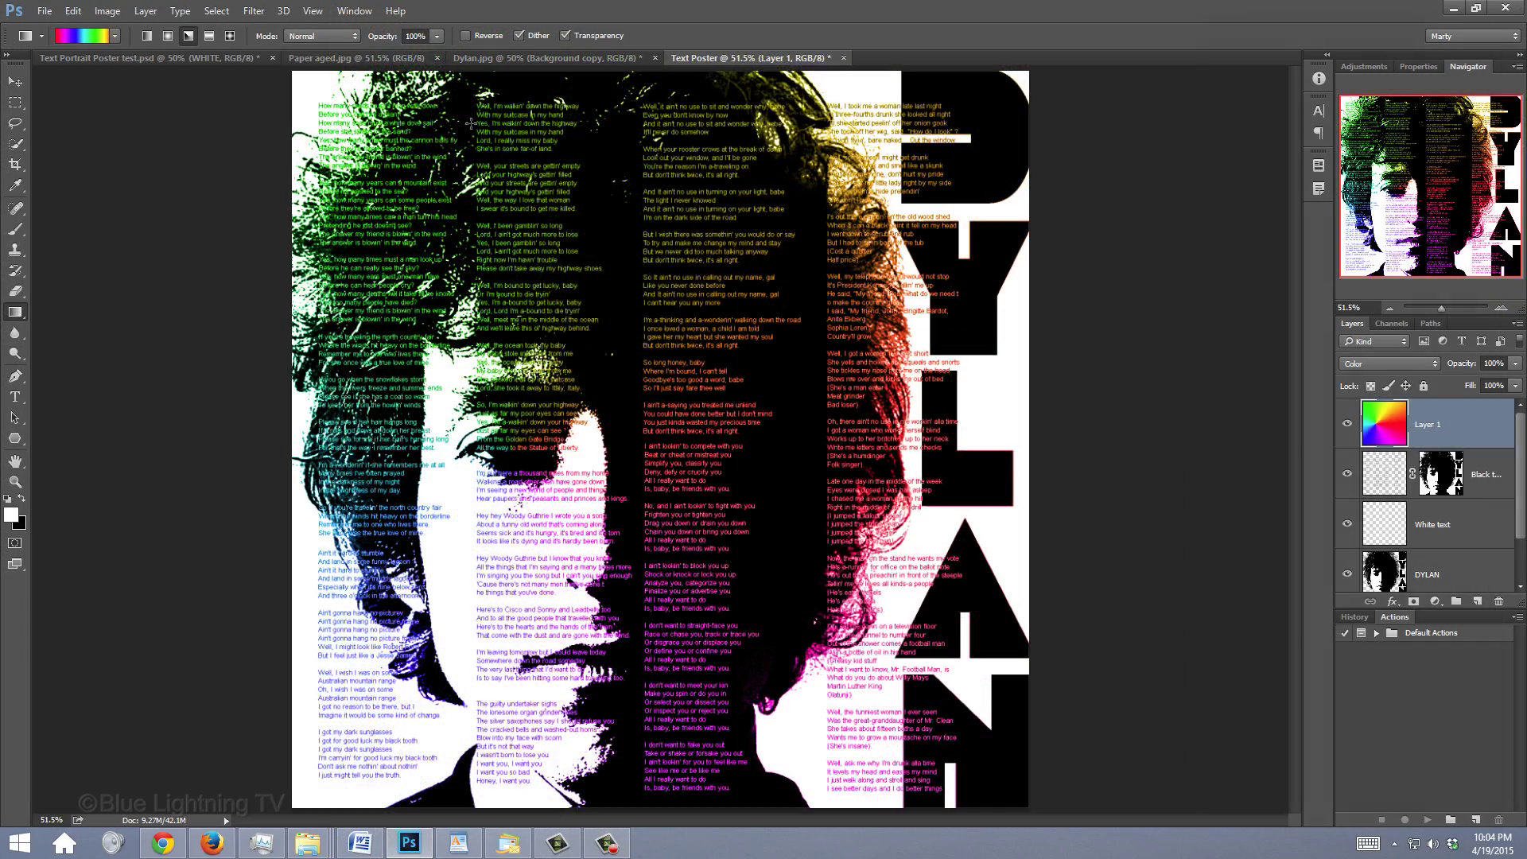
# Copy the entire Paper aged.jpg texture and paste it into the Text Poster.
pyautogui.click(398, 59)
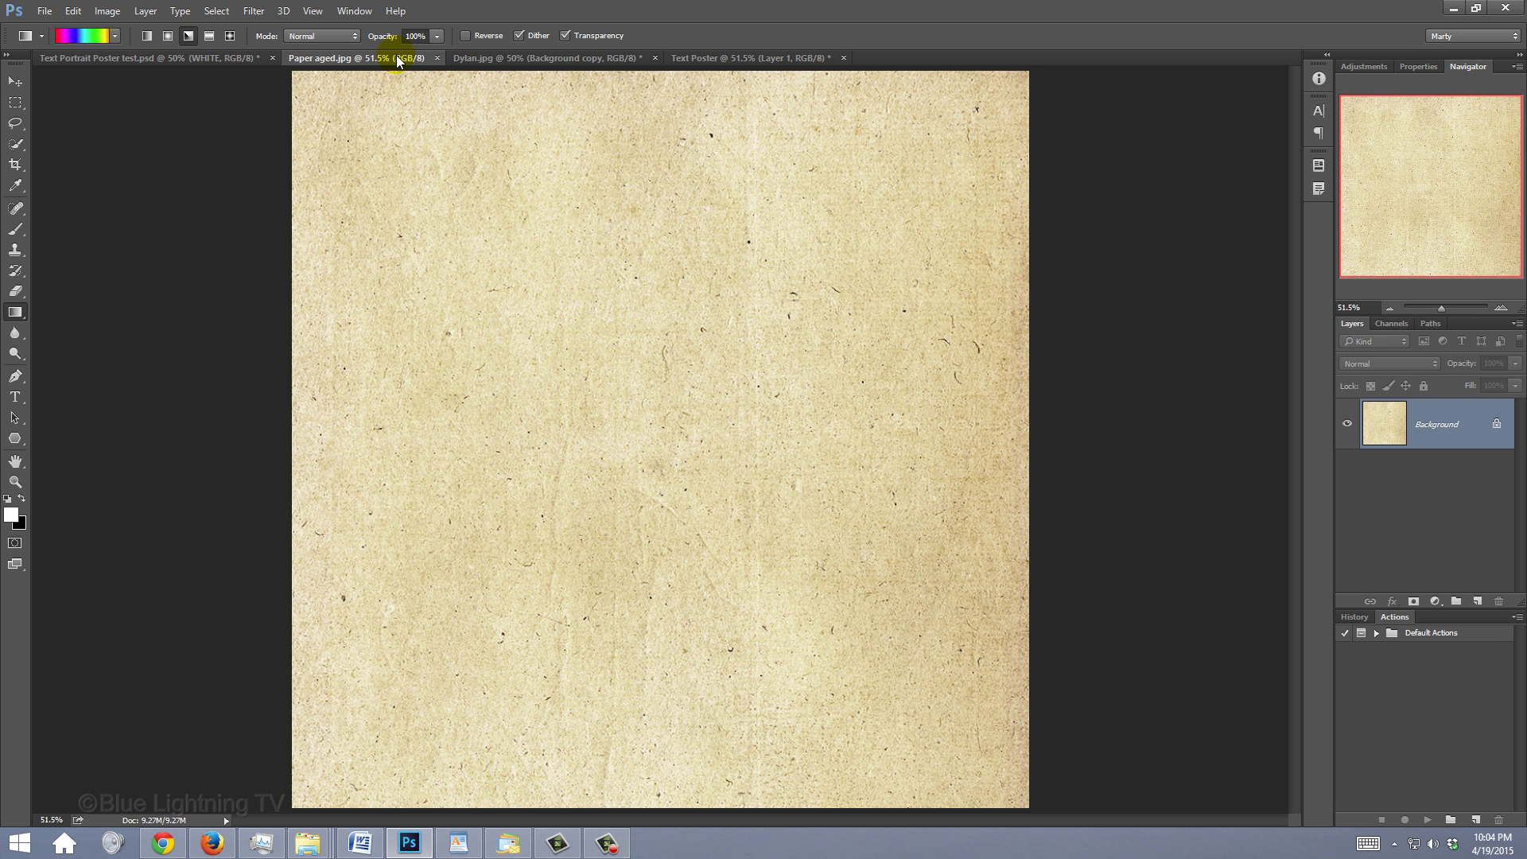
pyautogui.hotkey('ctrl', 'a')
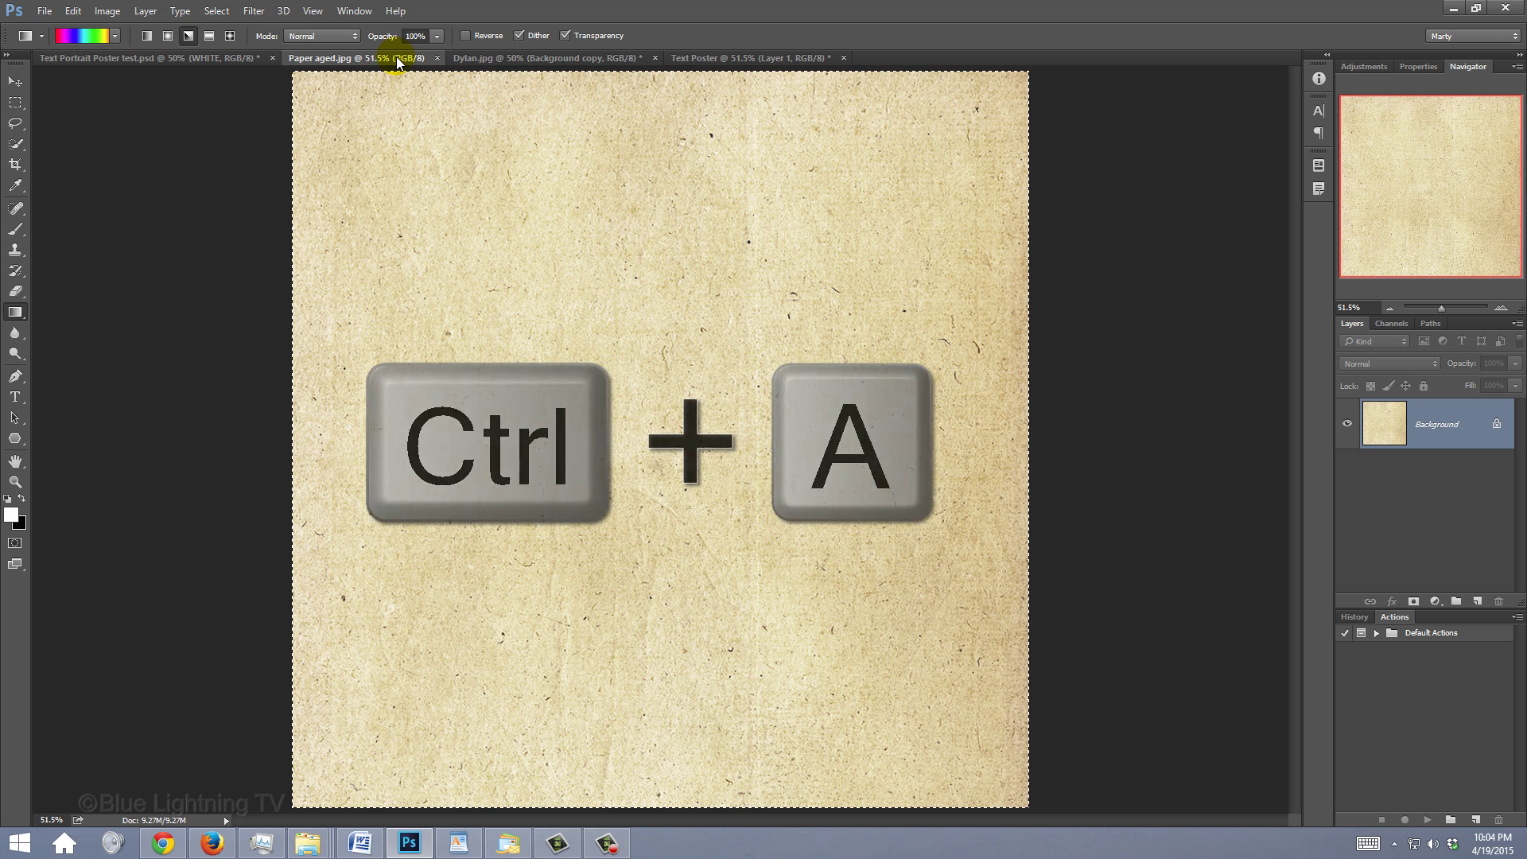
pyautogui.hotkey('ctrl', 'c')
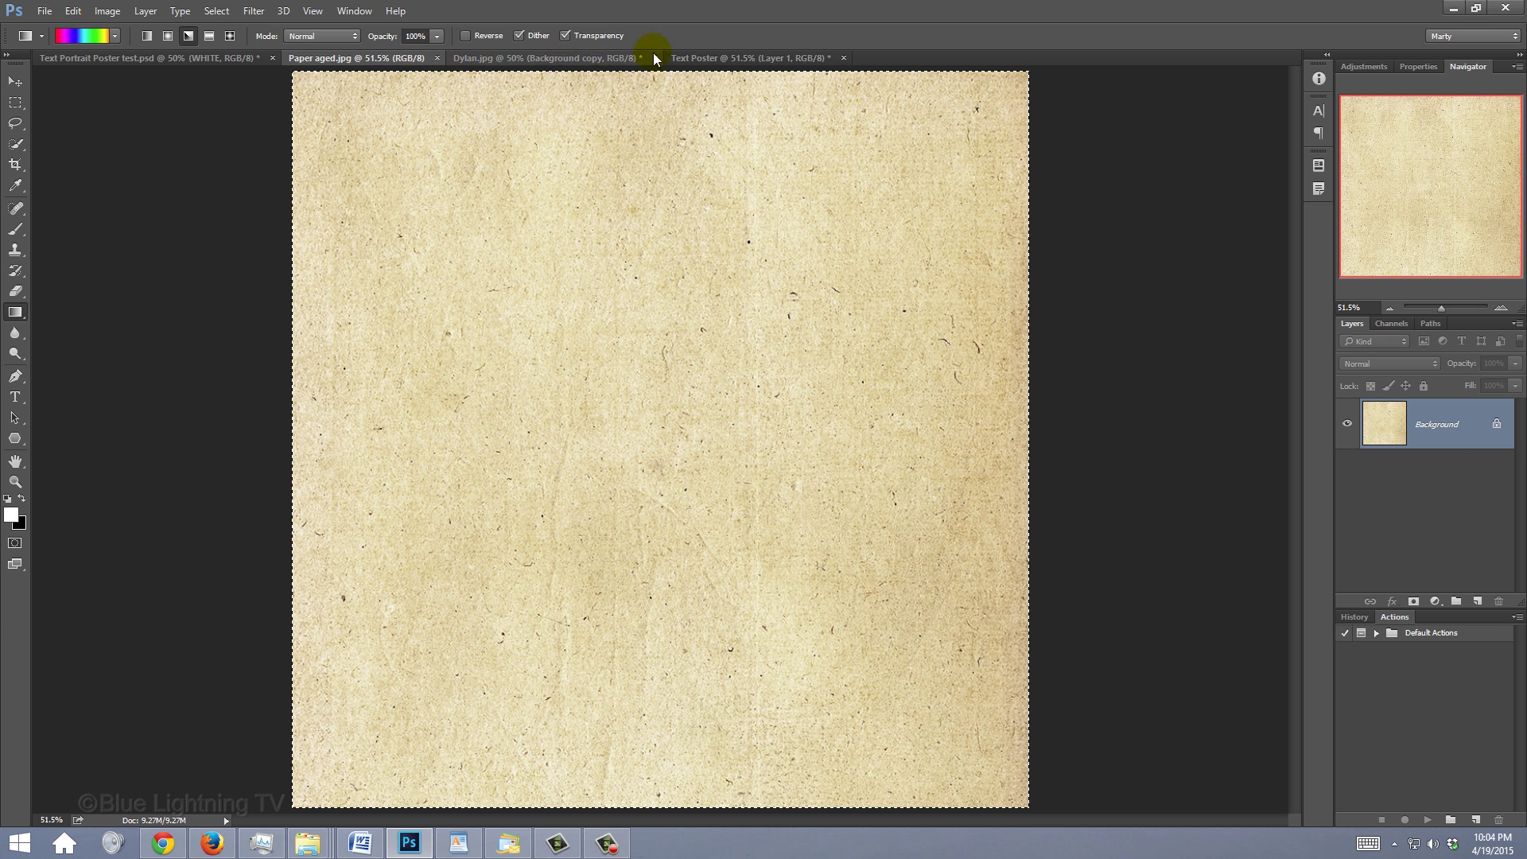
pyautogui.click(710, 57)
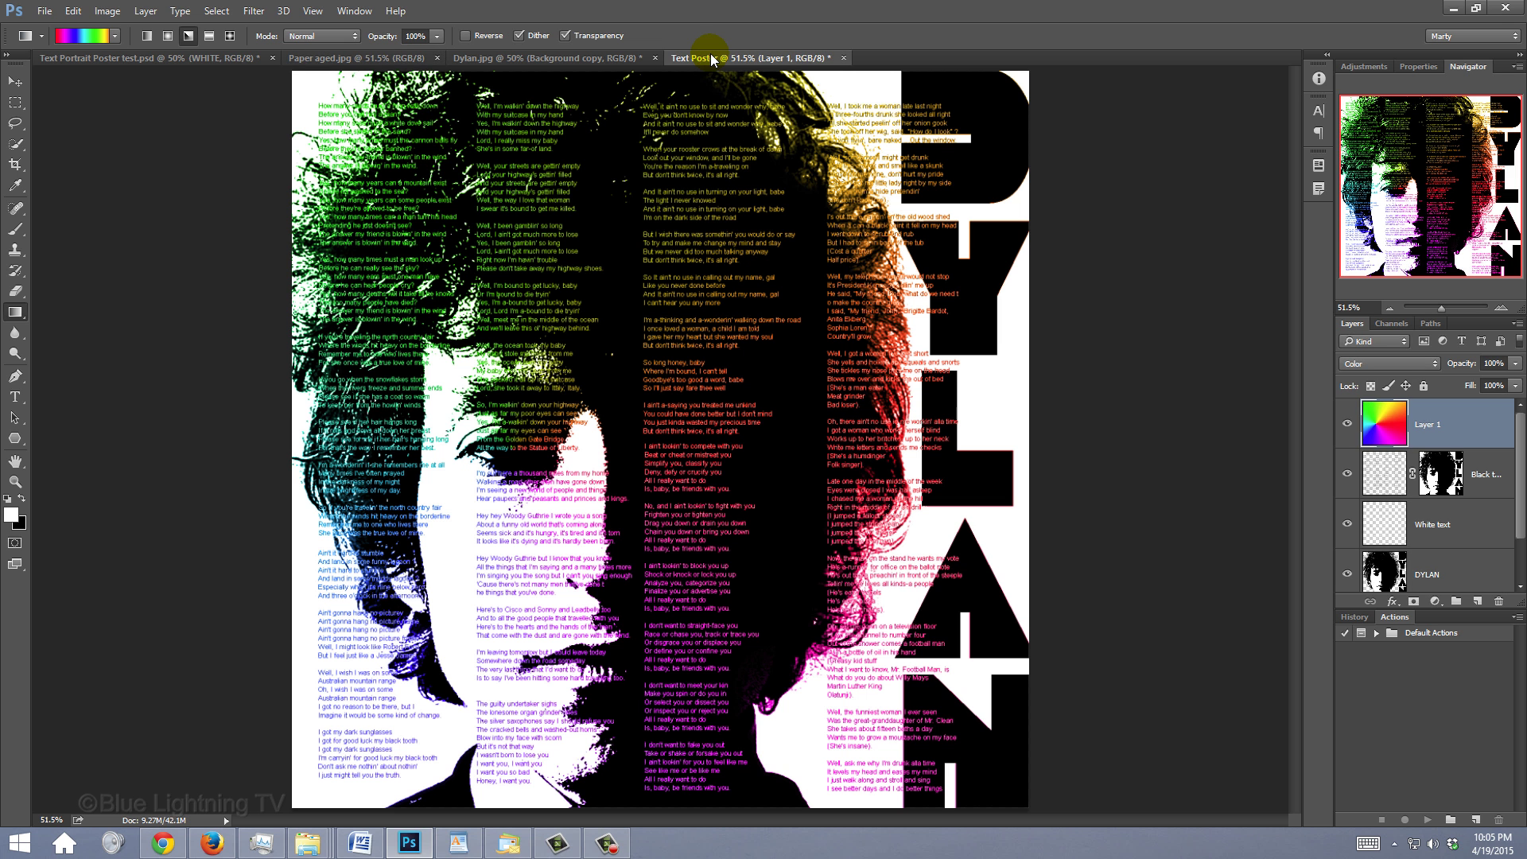
pyautogui.hotkey('ctrl', 'v')
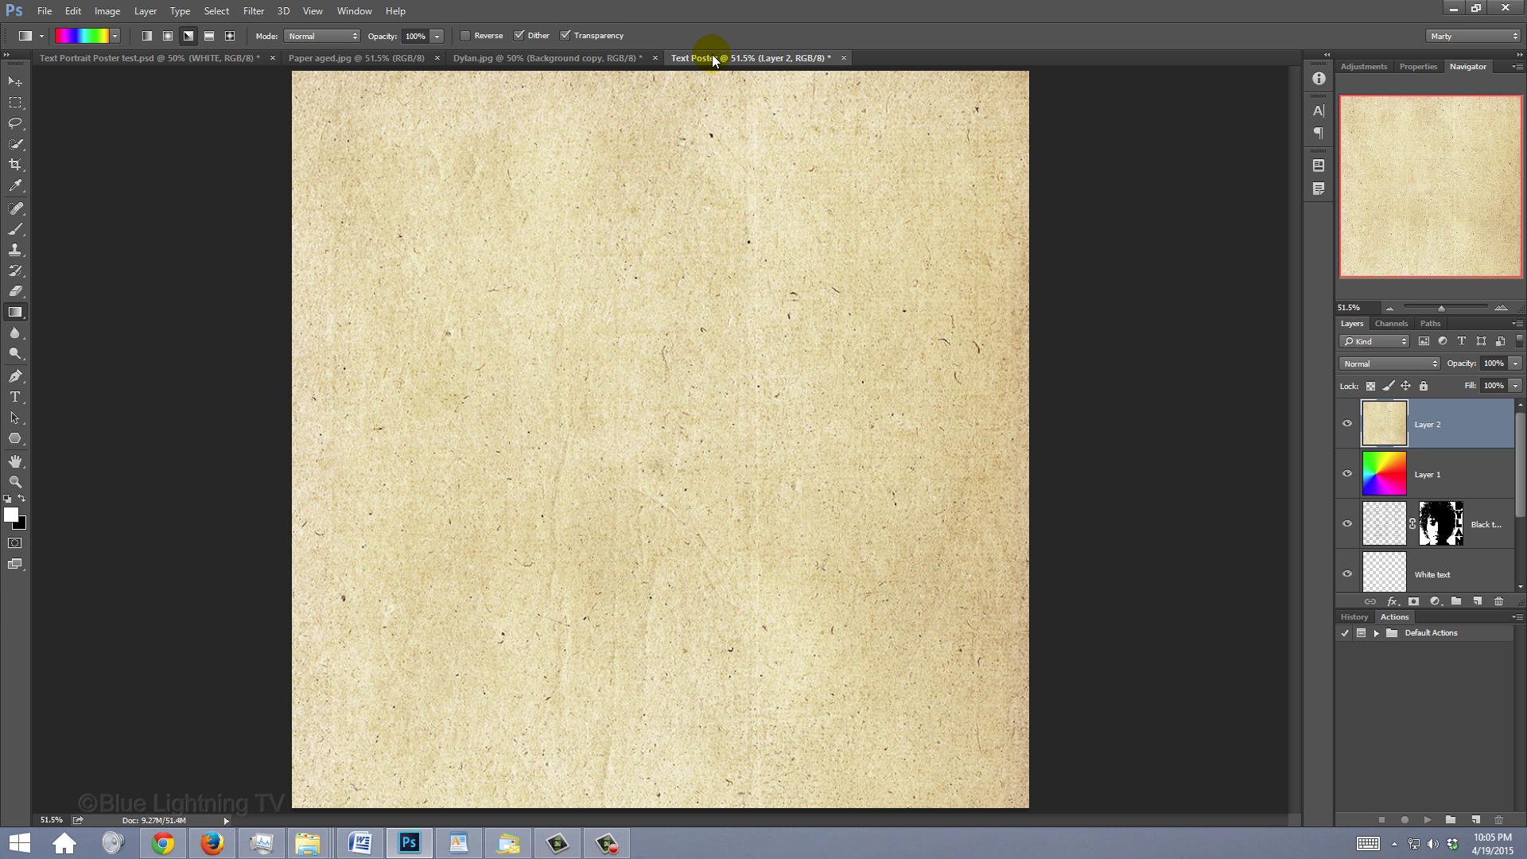
# Scale the pasted paper to fit the canvas and set its blend mode to Multiply.
pyautogui.hotkey('ctrl', 't')
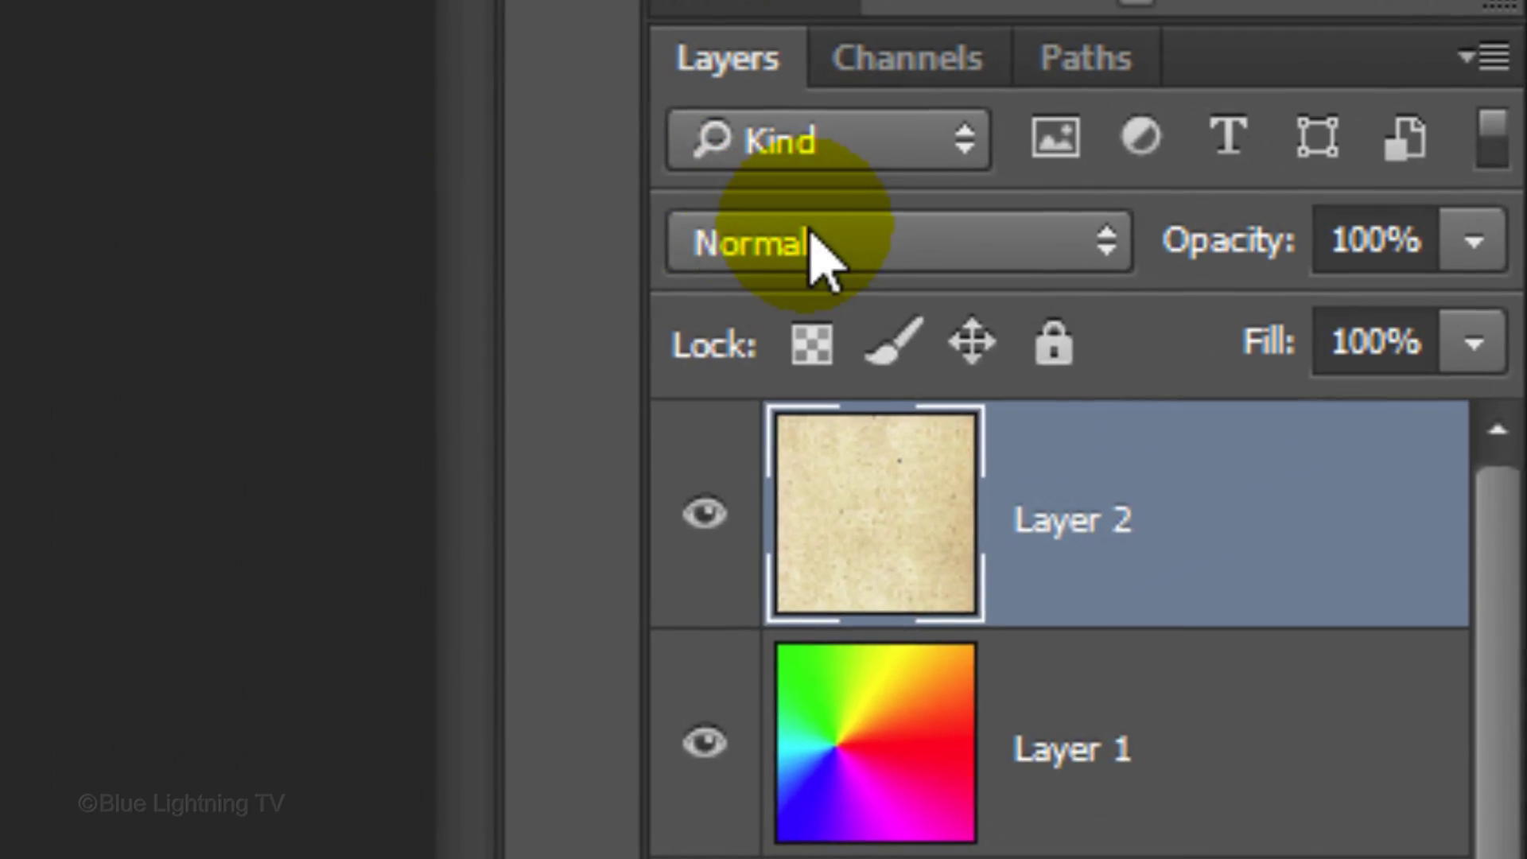
pyautogui.click(819, 253)
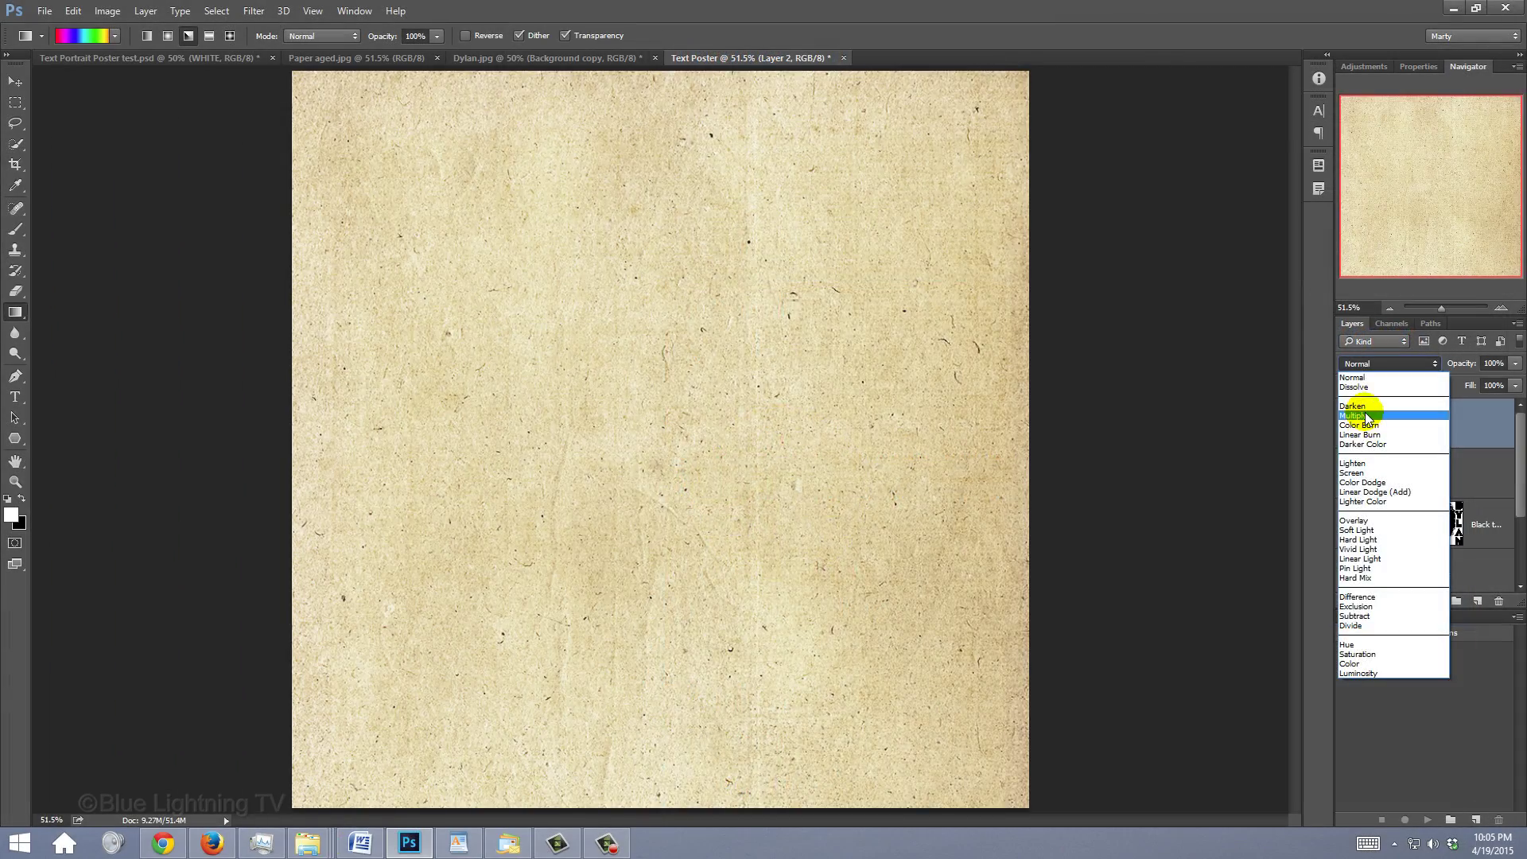
pyautogui.click(1369, 416)
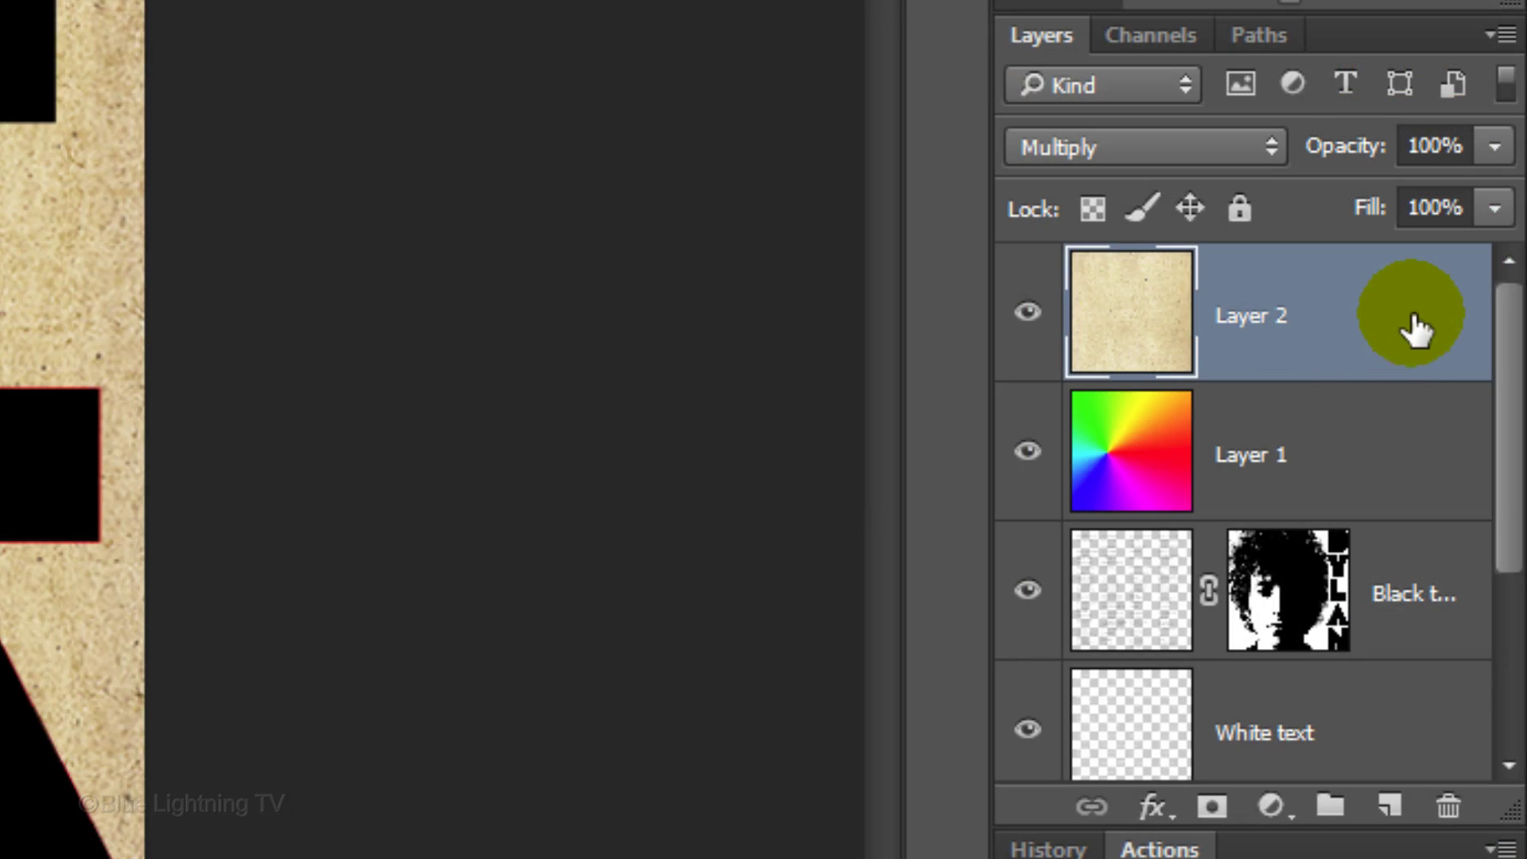
pyautogui.click(1489, 430)
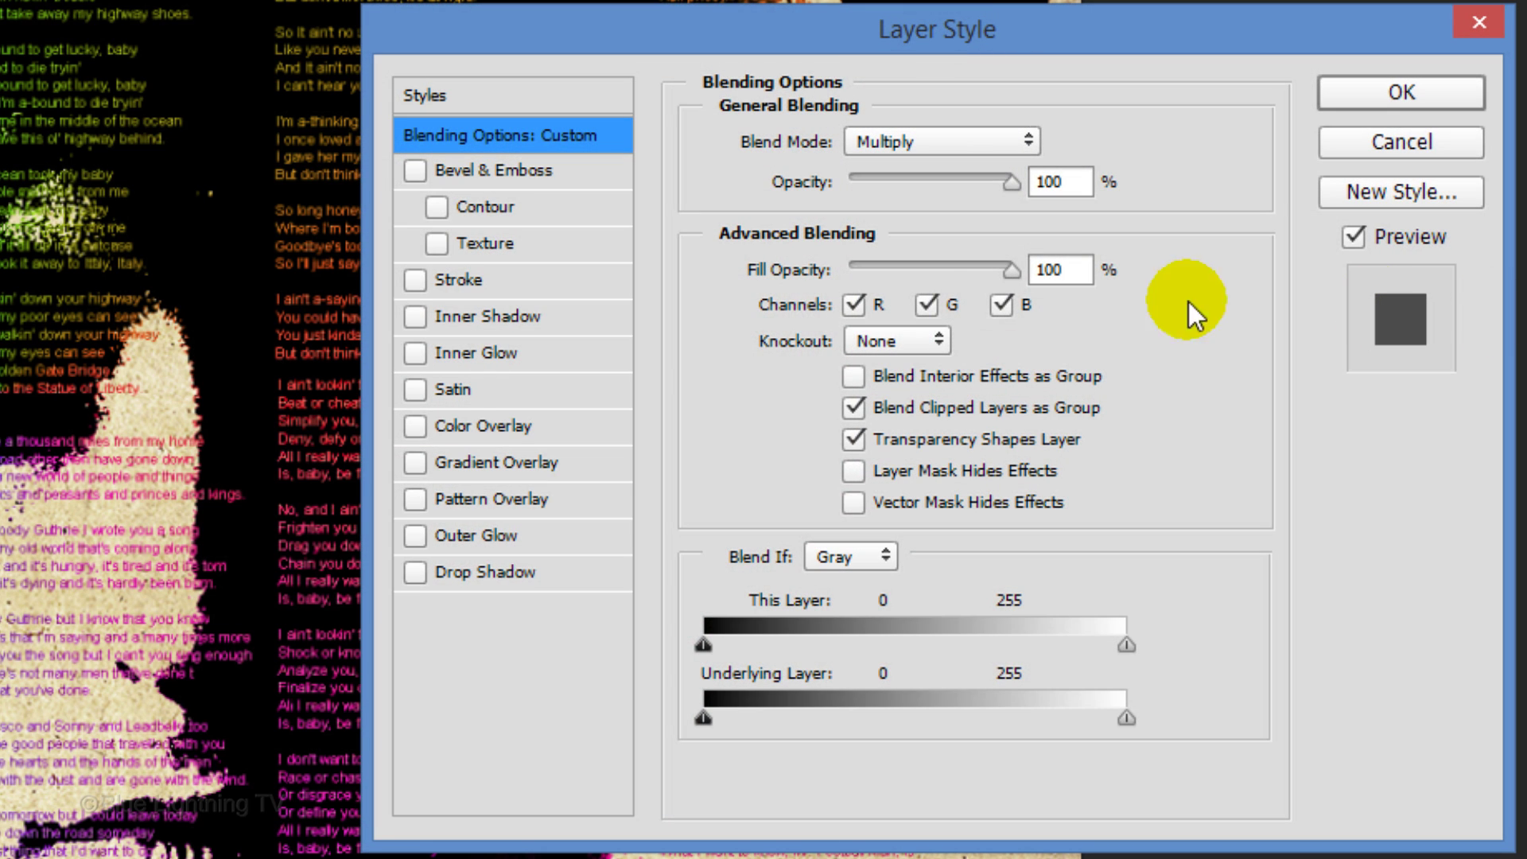
# Give Layer 2 a black Vivid Light inner glow at 80% opacity and 75 px size.
pyautogui.click(564, 350)
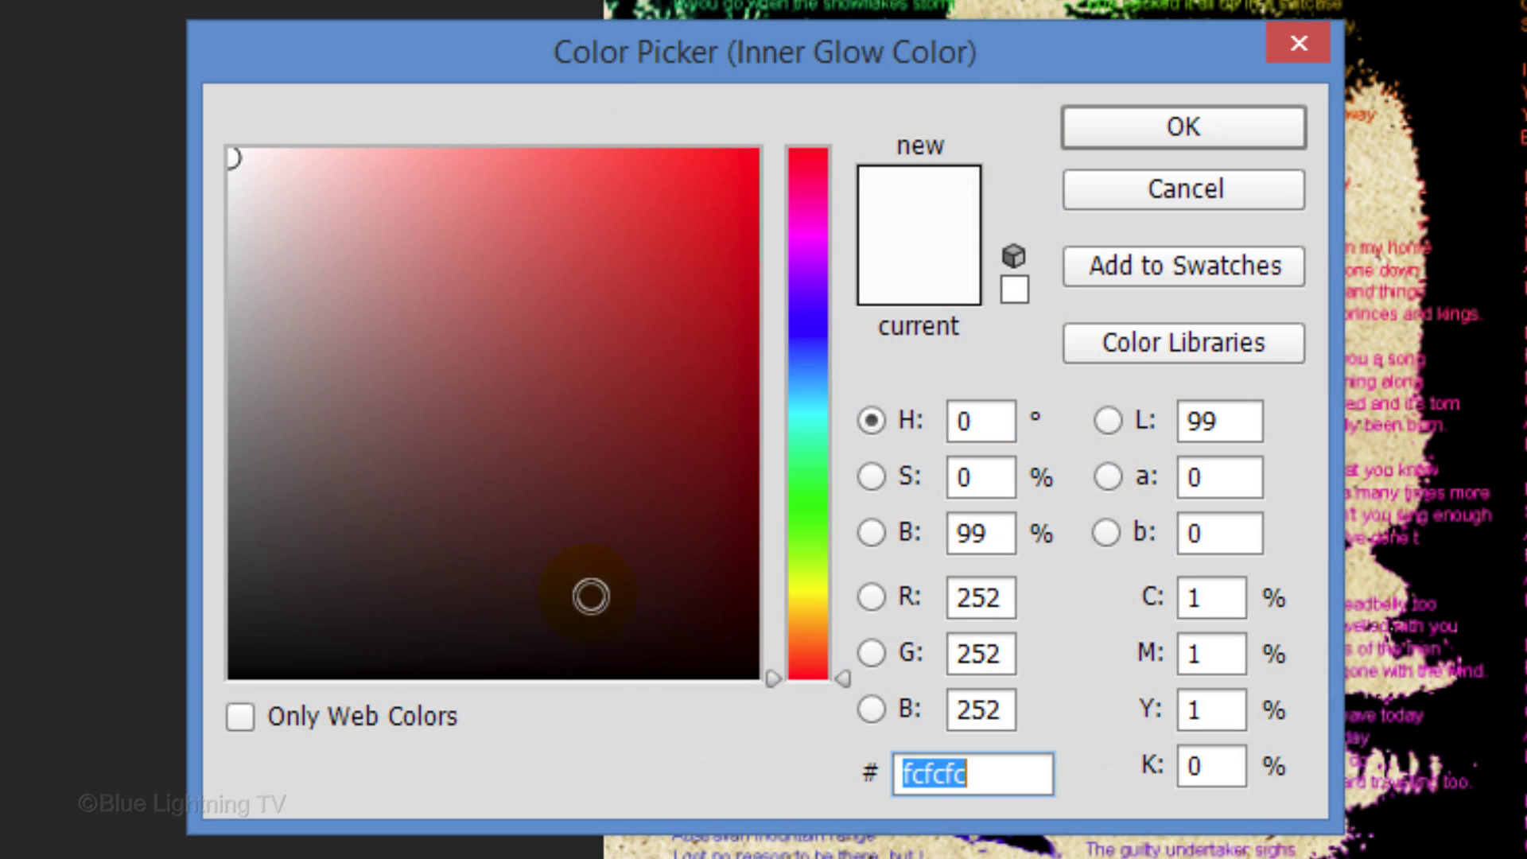
pyautogui.moveTo(564, 597); pyautogui.dragTo(136, 699)
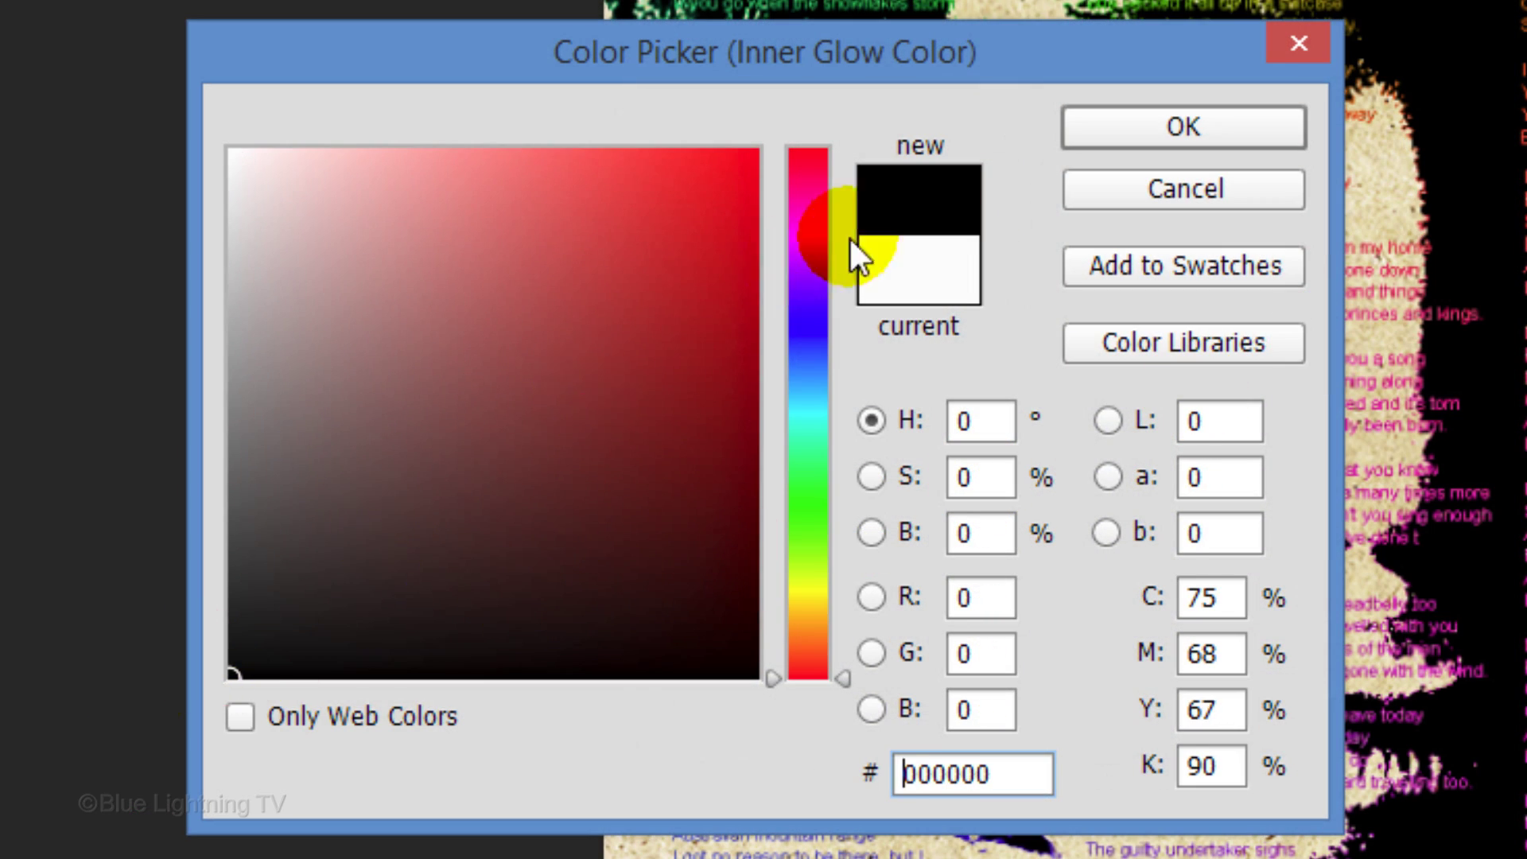
pyautogui.click(1164, 114)
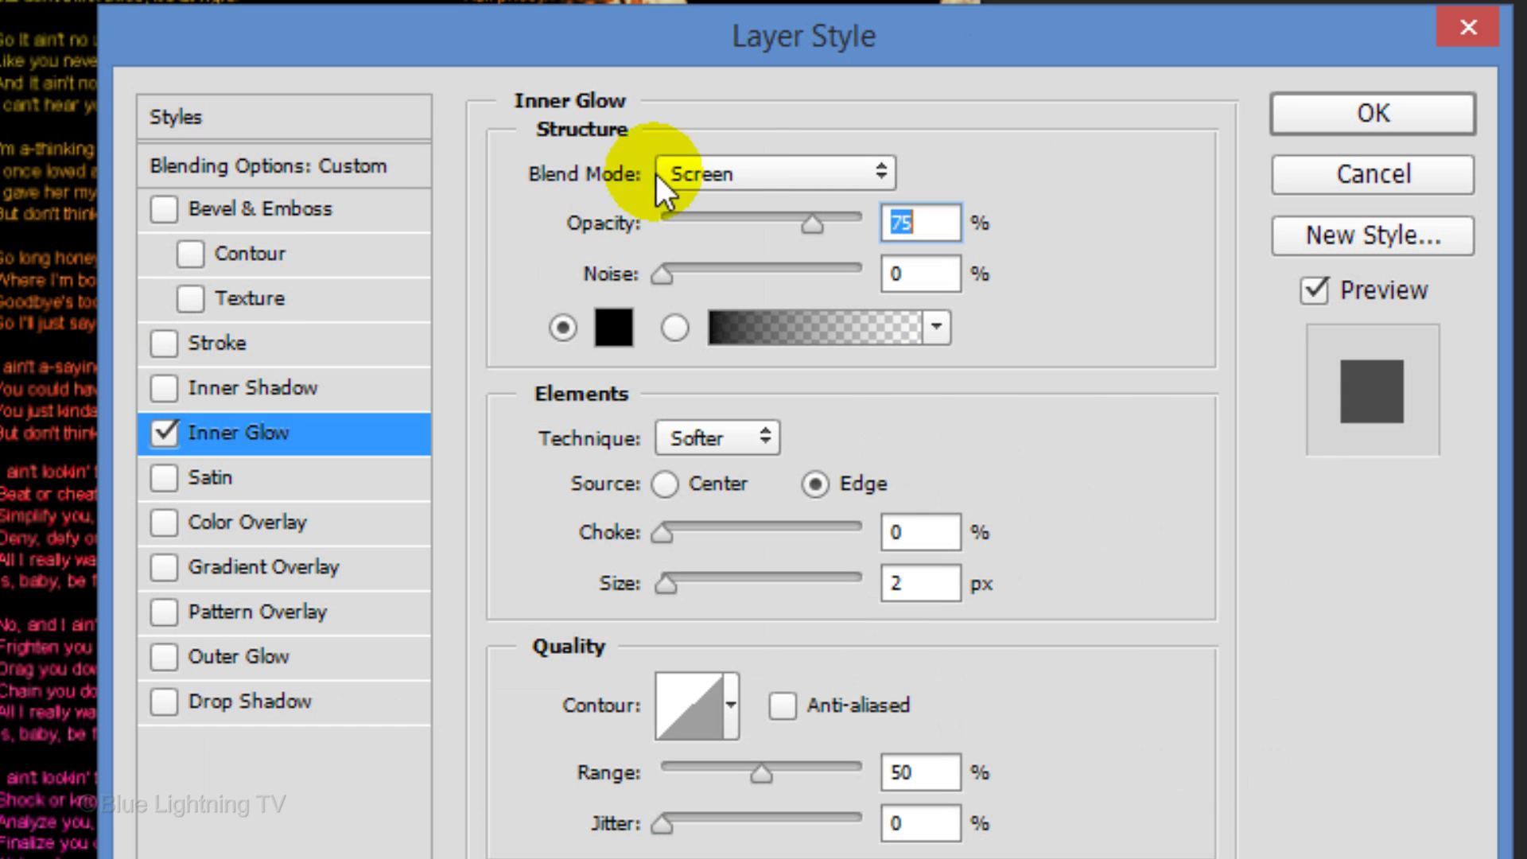
pyautogui.click(745, 175)
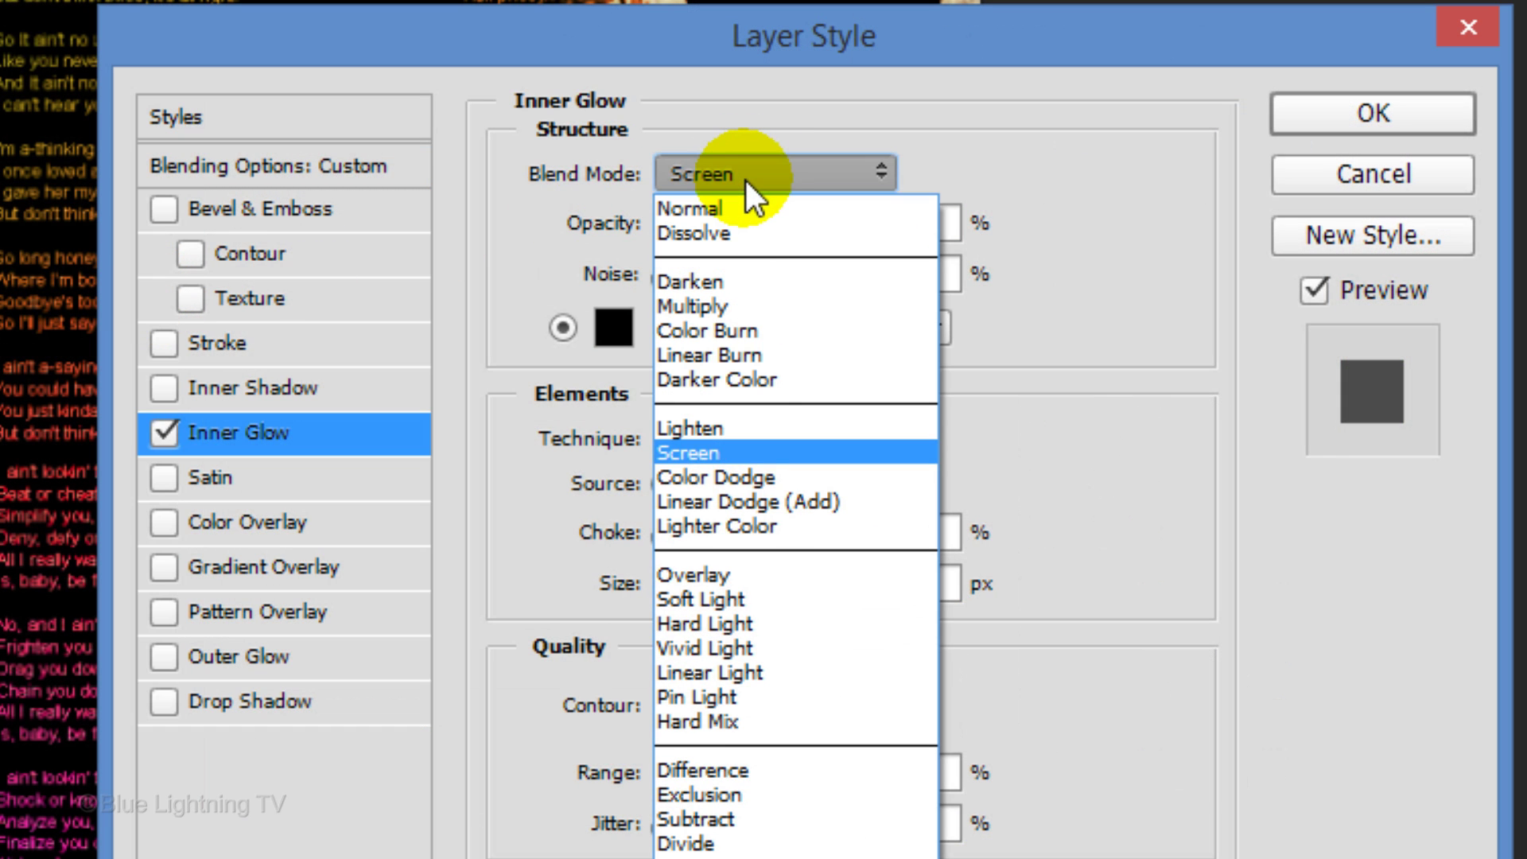
pyautogui.click(756, 644)
pyautogui.click(936, 223)
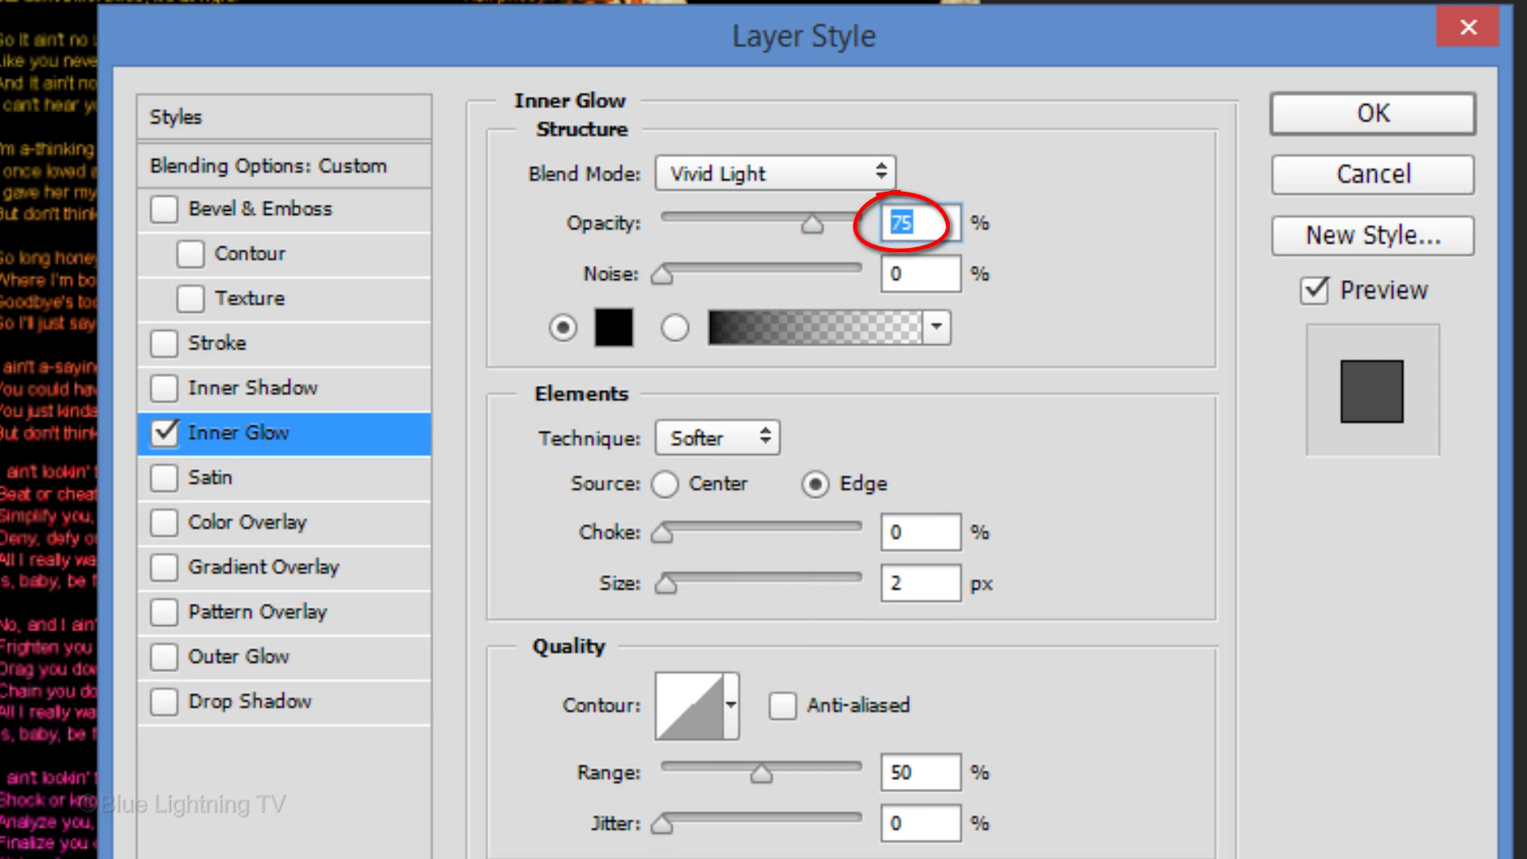
pyautogui.write('80')
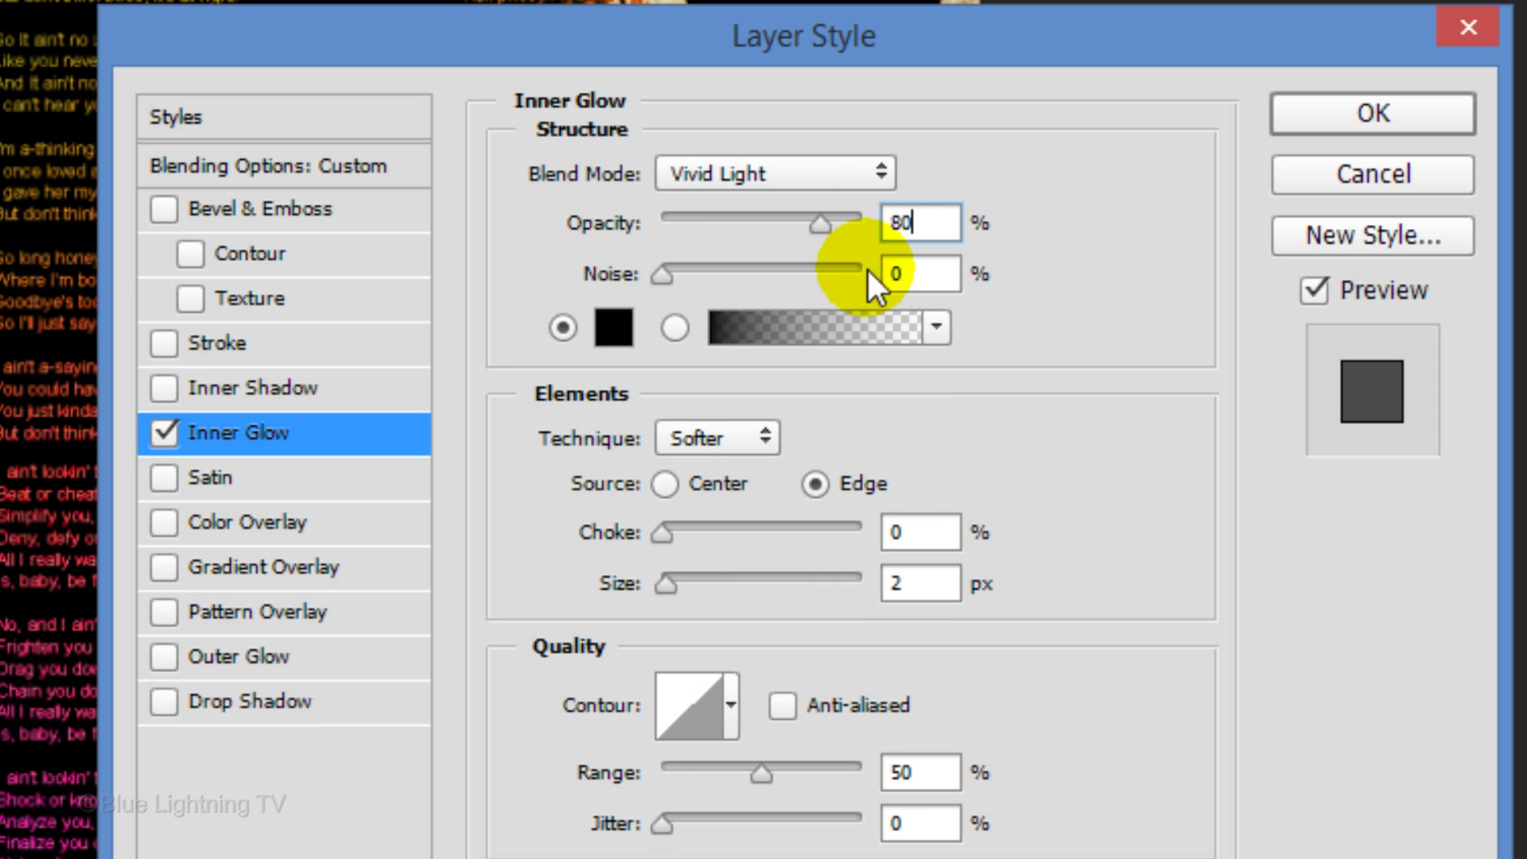
pyautogui.doubleClick(919, 583)
pyautogui.write('75')
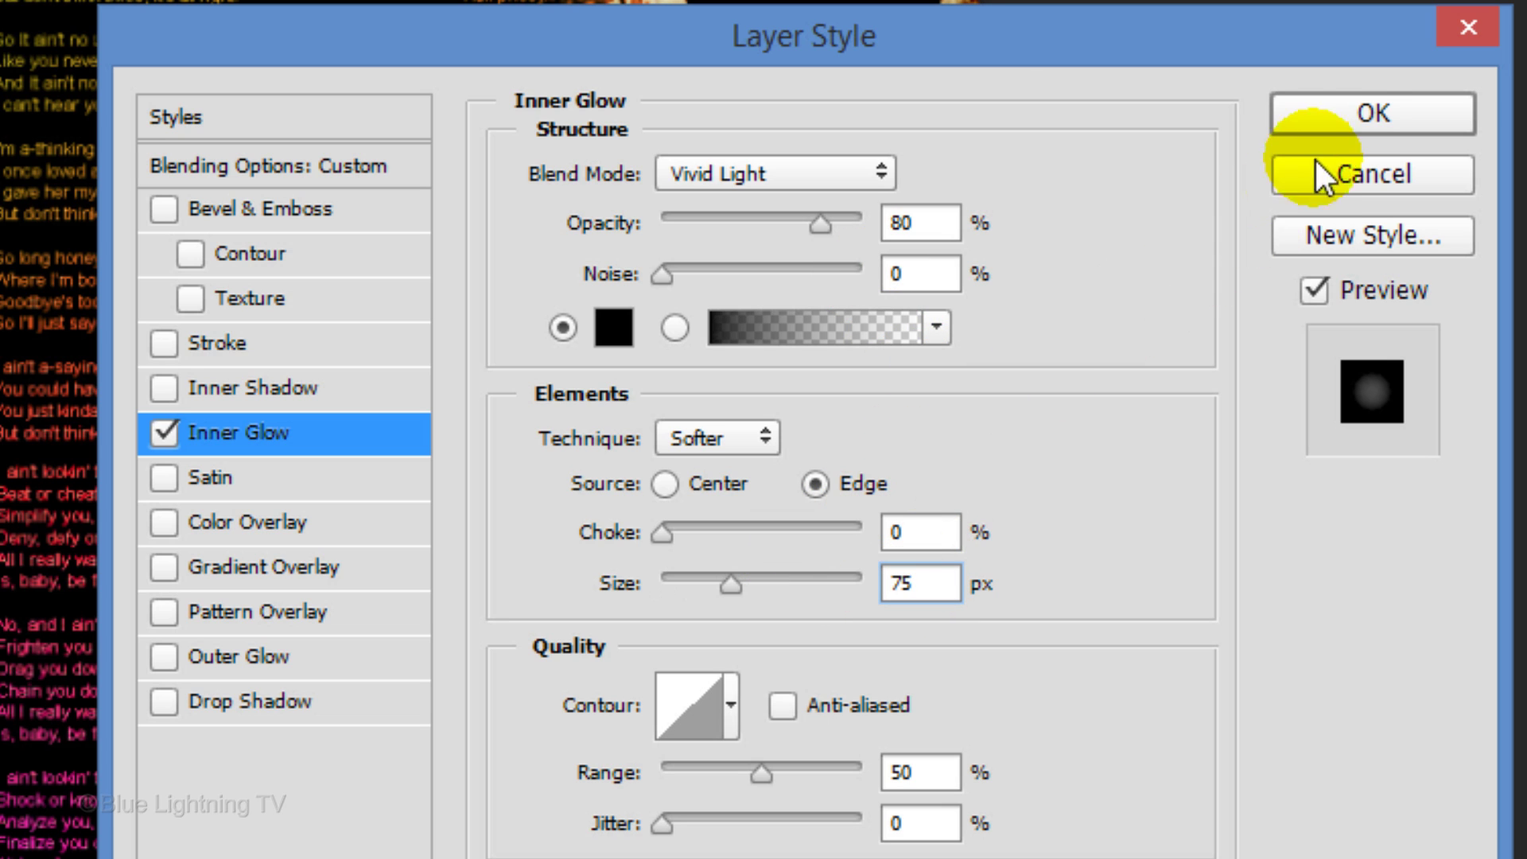
pyautogui.click(1364, 115)
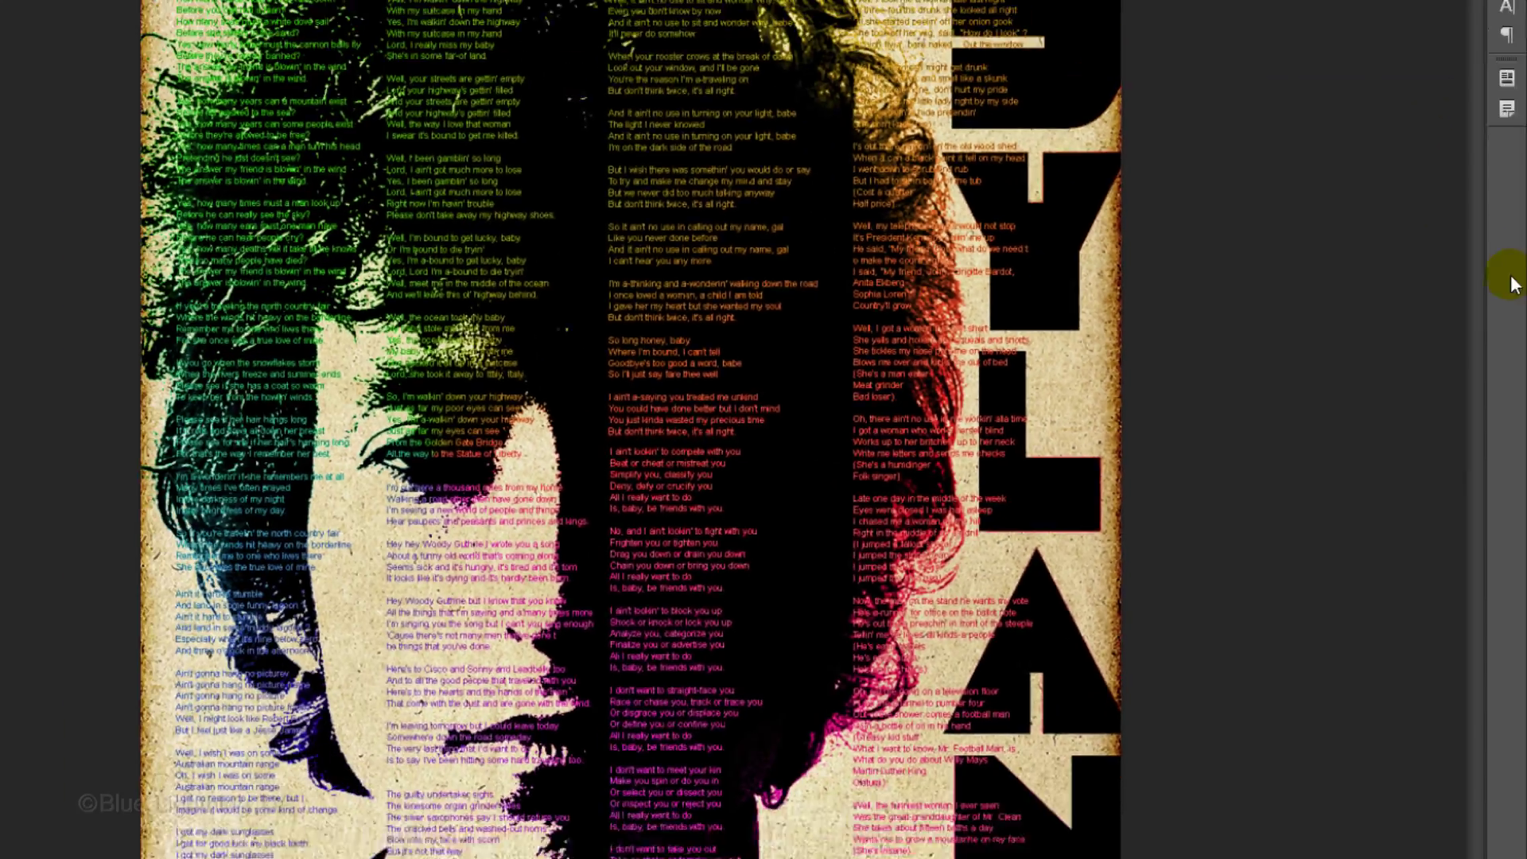